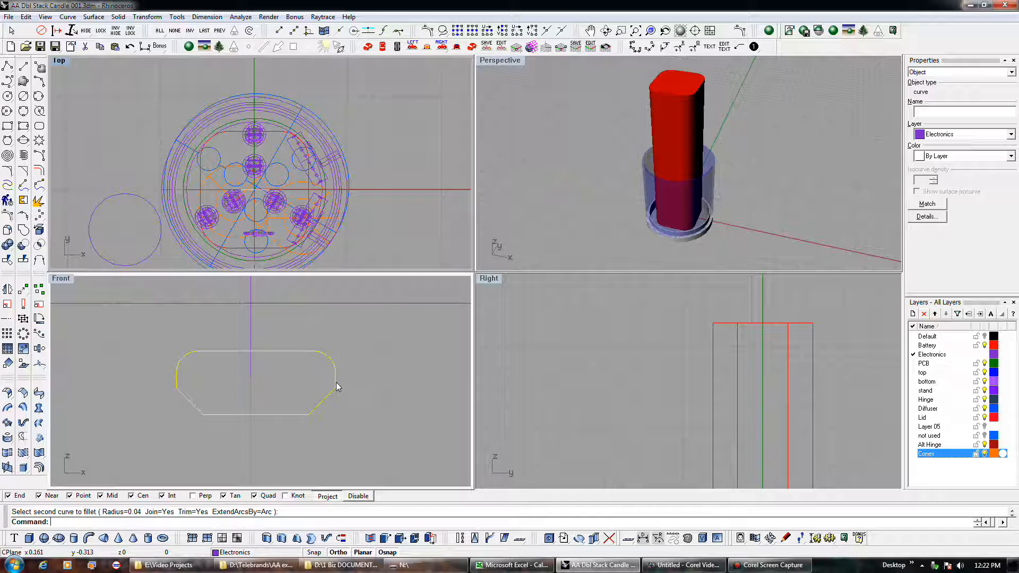
- Reposition the chamfered, rounded profile curve upward in the Front view so it sits within the base
scroll(337, 383, "down", 7)
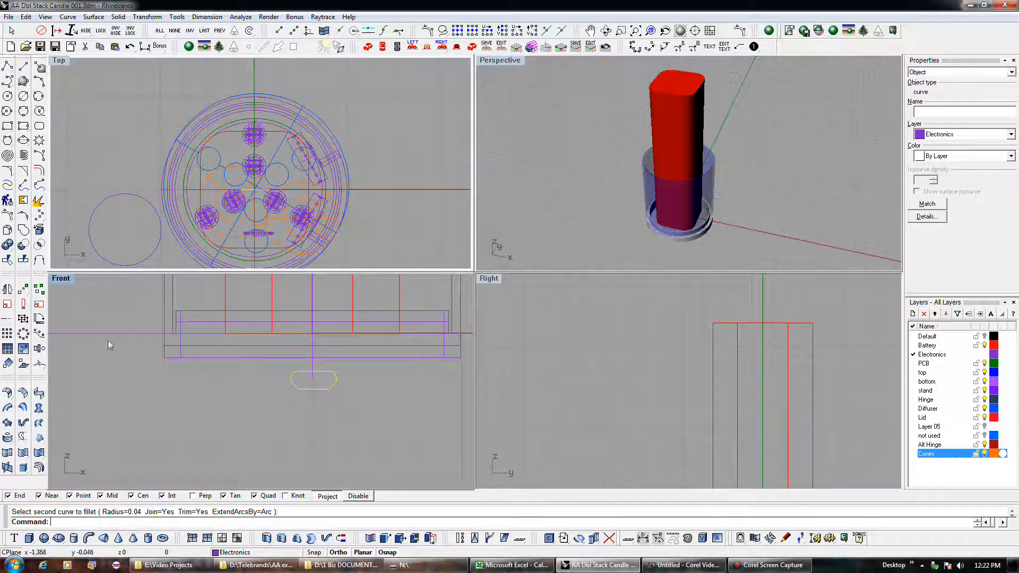
left_click(125, 334)
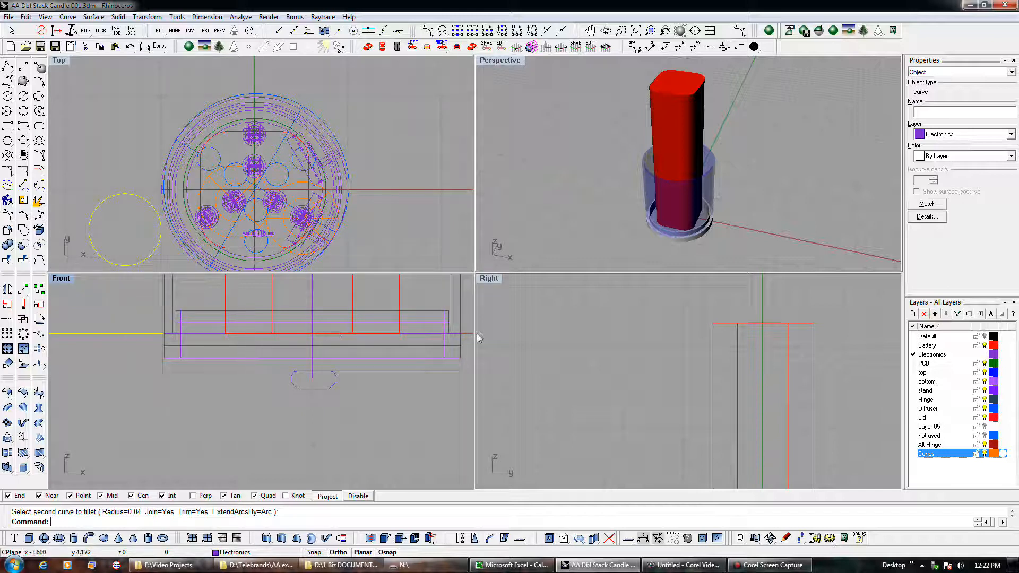
left_click(311, 376)
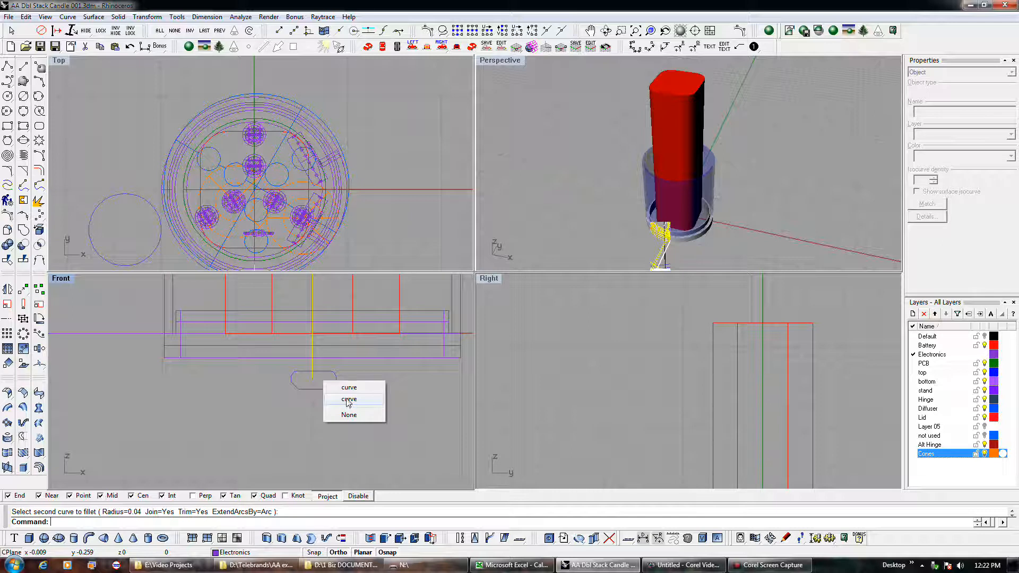
left_click(328, 375)
left_click_drag(328, 375, 326, 344)
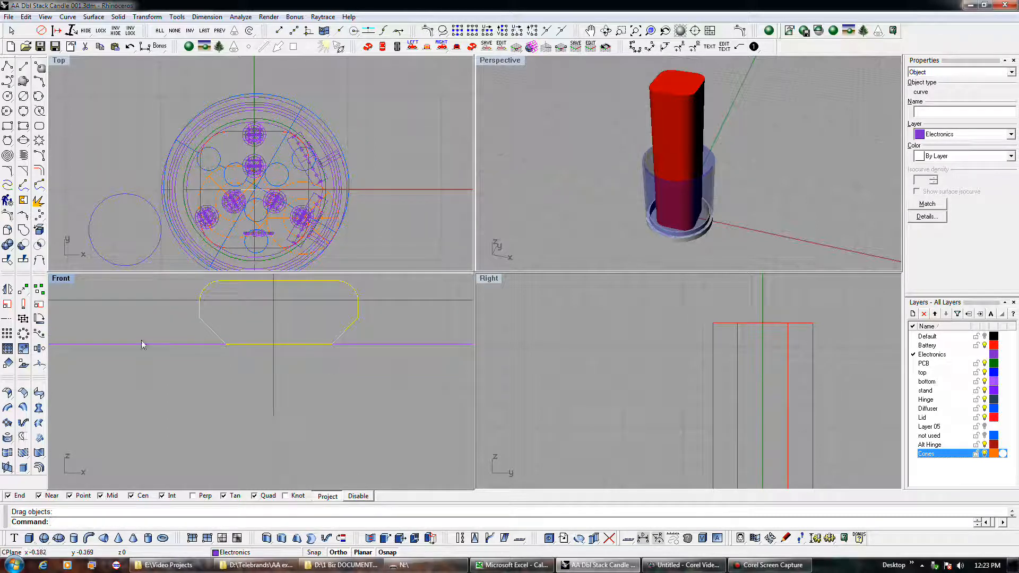
- Align the profile's flat bottom with the base's lower edge using Move, and shift it slightly up into the base wall
left_click(24, 290)
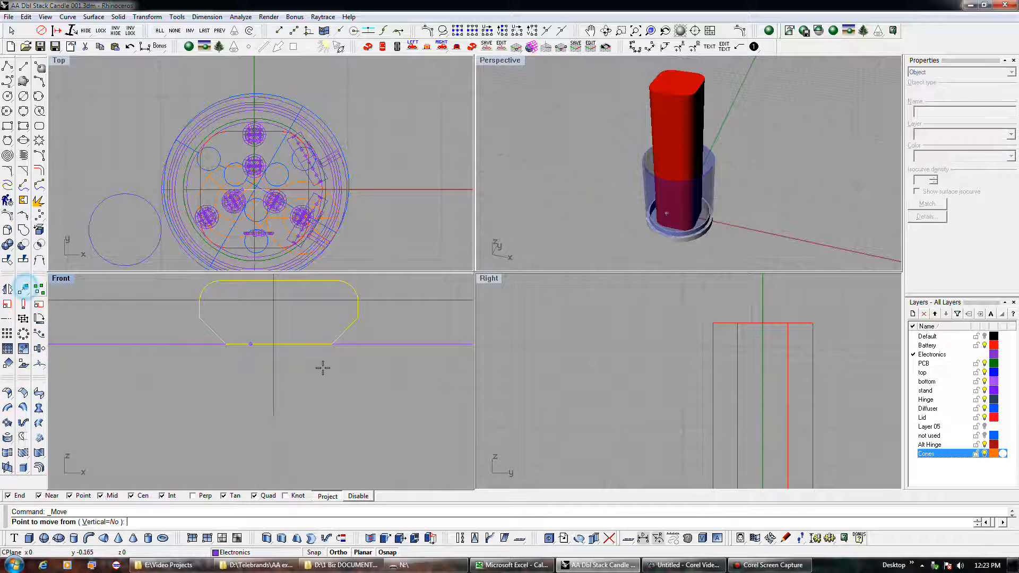
left_click(334, 348)
scroll(325, 405, "down", 5)
left_click(457, 393)
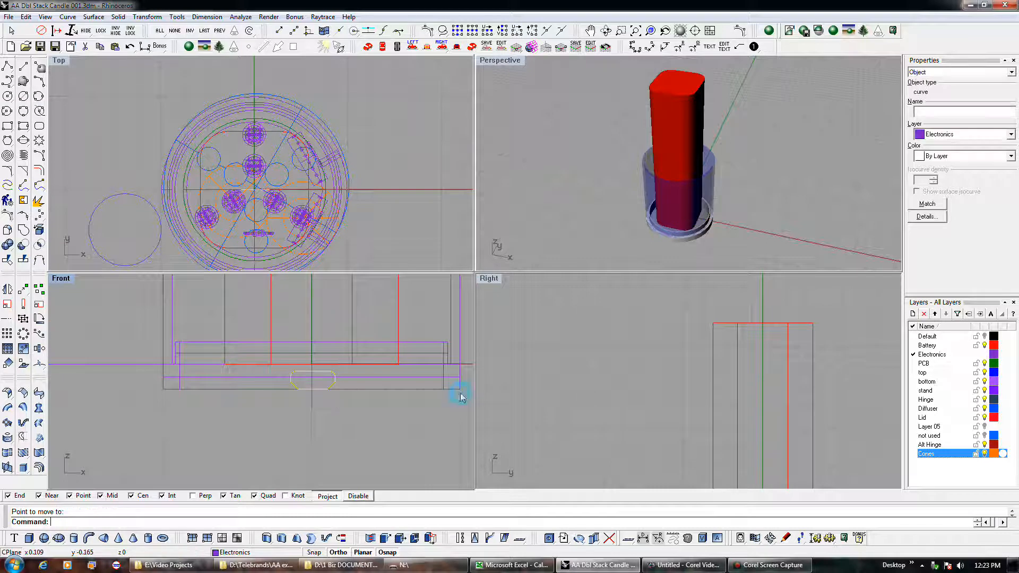
scroll(331, 399, "up", 4)
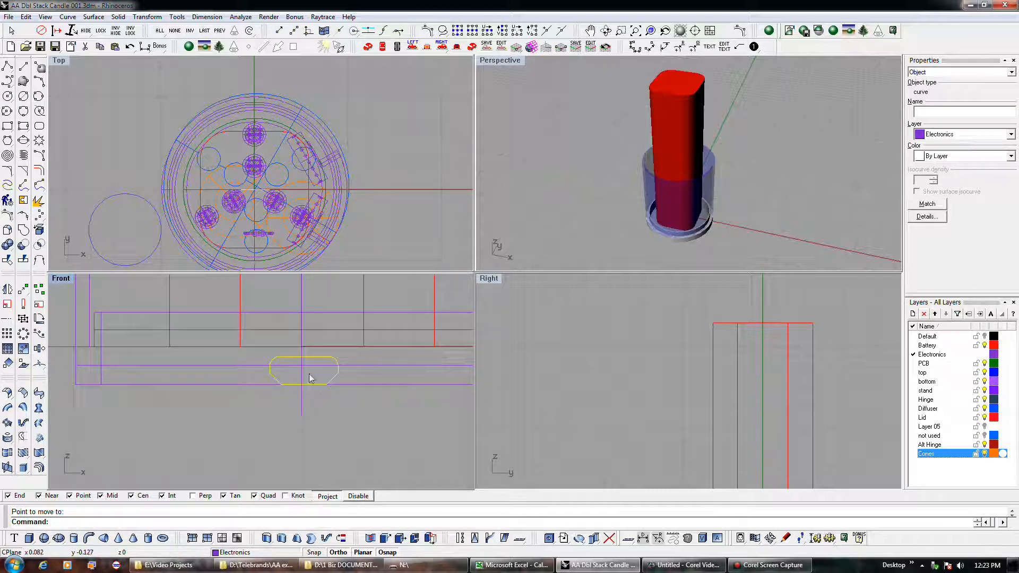
left_click_drag(336, 376, 339, 364)
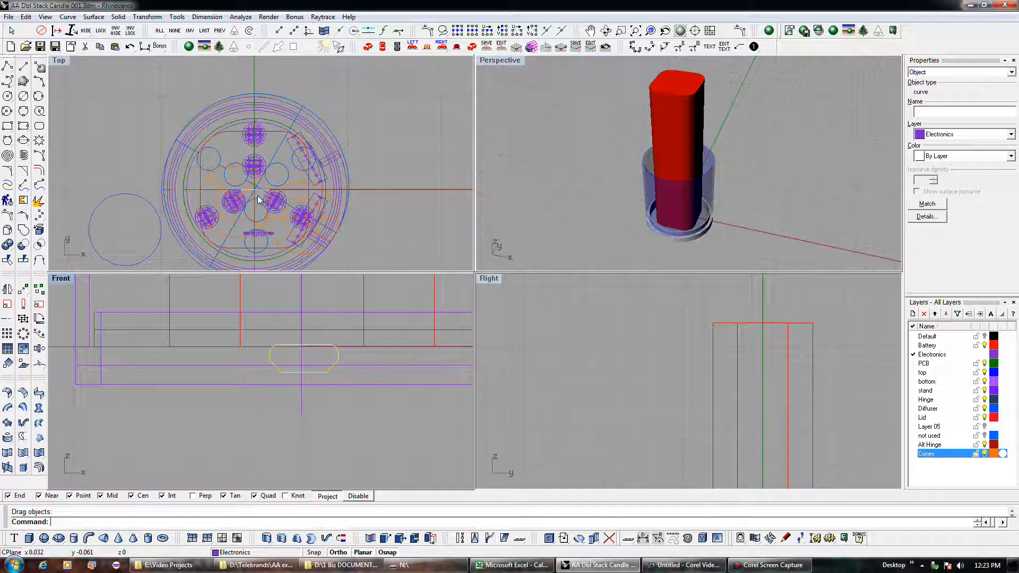
- Move the profile about 0.96 units along the Y axis in the Top view, onto the housing's outer wall
right_click_drag(258, 199, 265, 170)
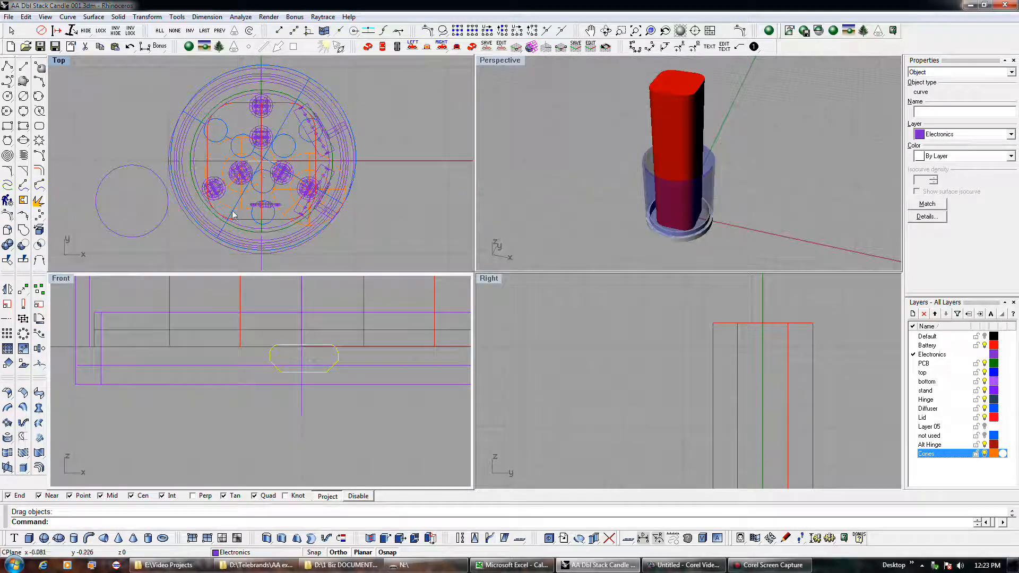
left_click(23, 289)
left_click(377, 170)
right_click_drag(375, 91, 375, 173)
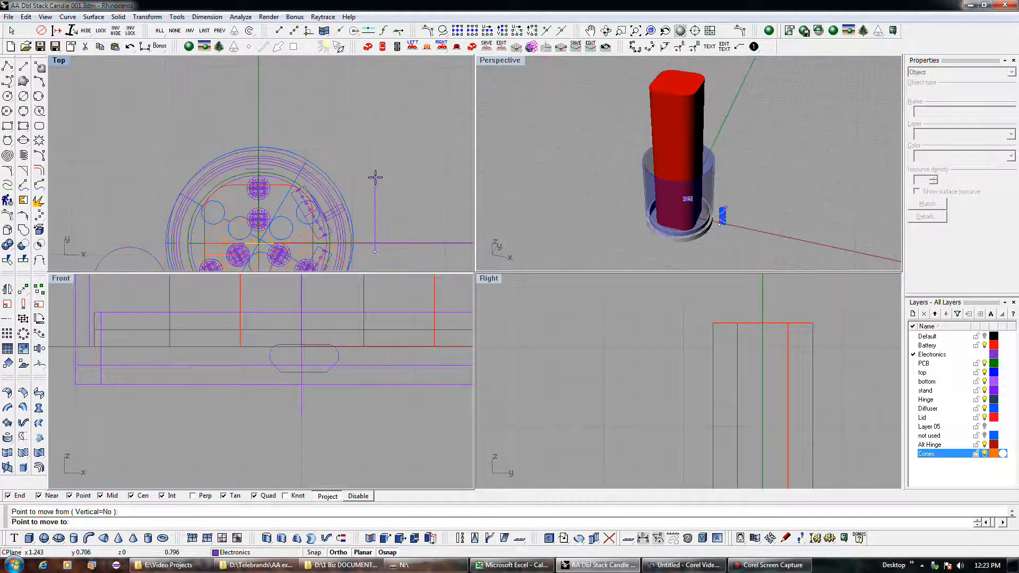
scroll(375, 178, "up", 5)
scroll(375, 177, "down", 3)
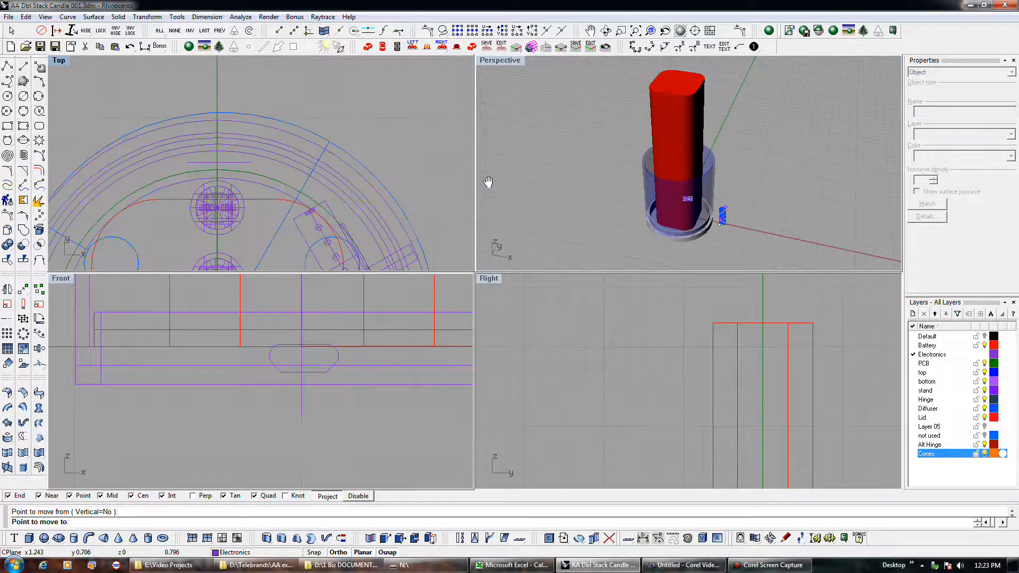
scroll(462, 175, "down", 2)
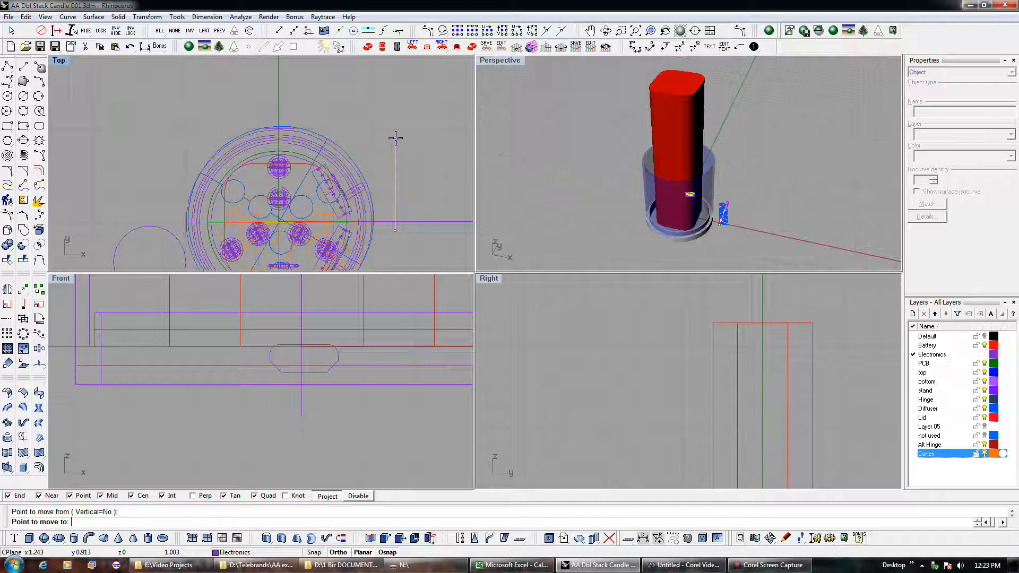
scroll(331, 138, "up", 3)
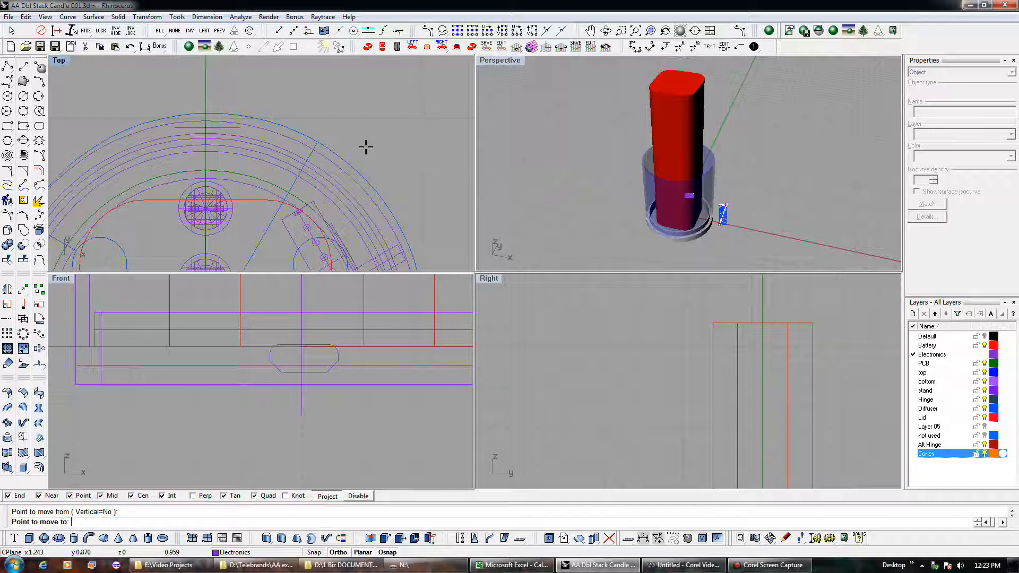
scroll(366, 147, "down", 4)
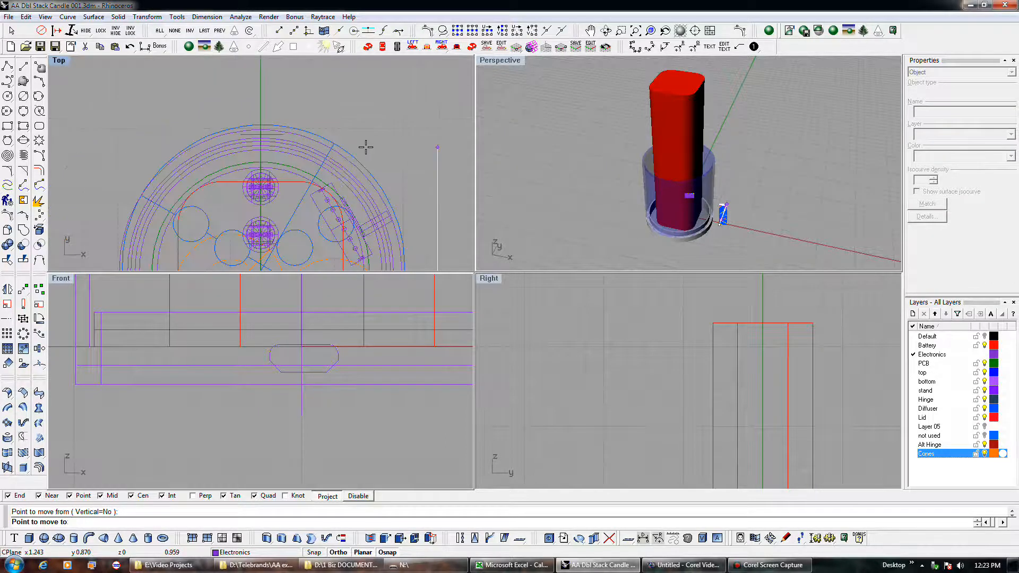
scroll(366, 147, "down", 2)
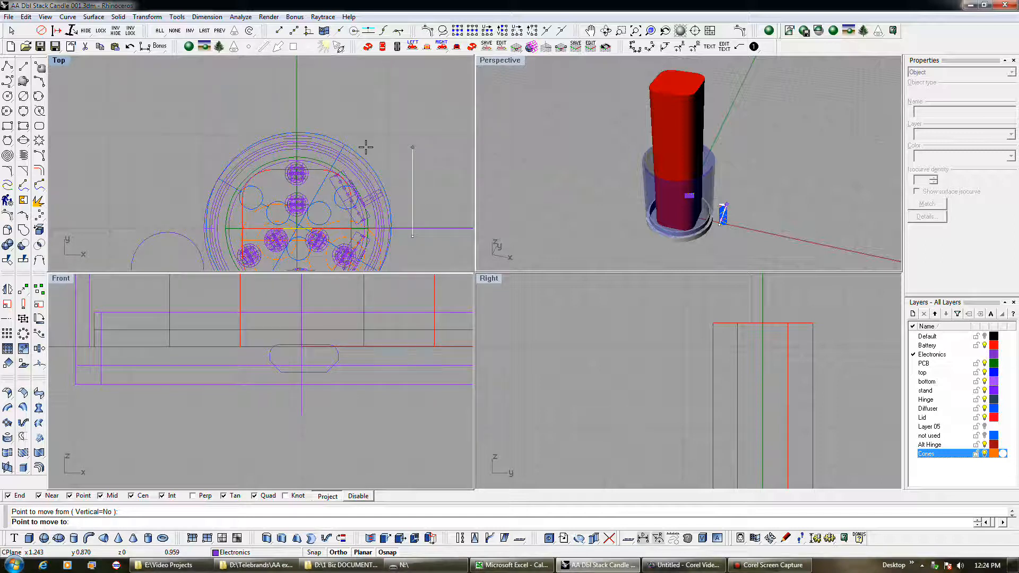
scroll(366, 147, "down", 1)
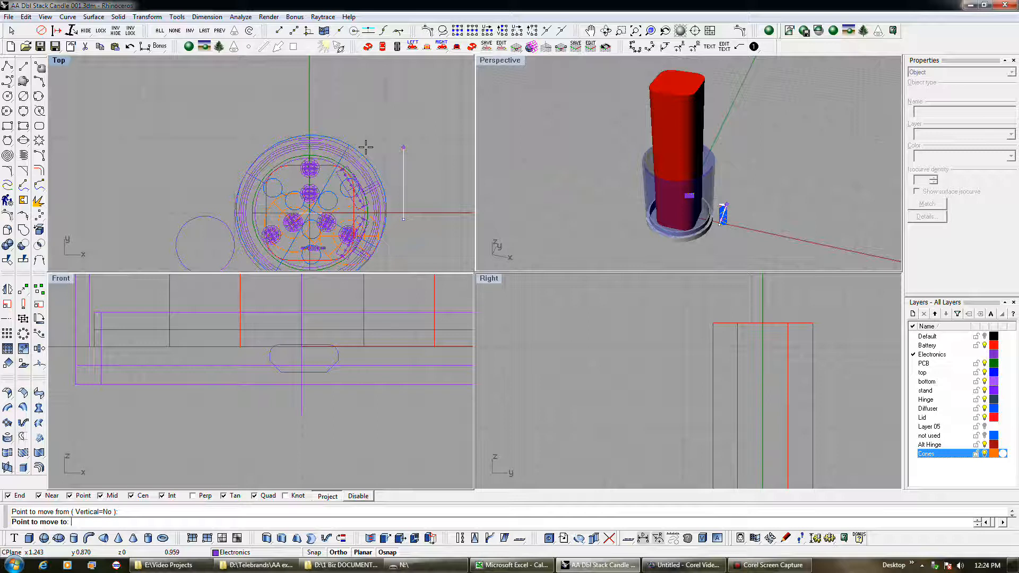
scroll(366, 147, "up", 5)
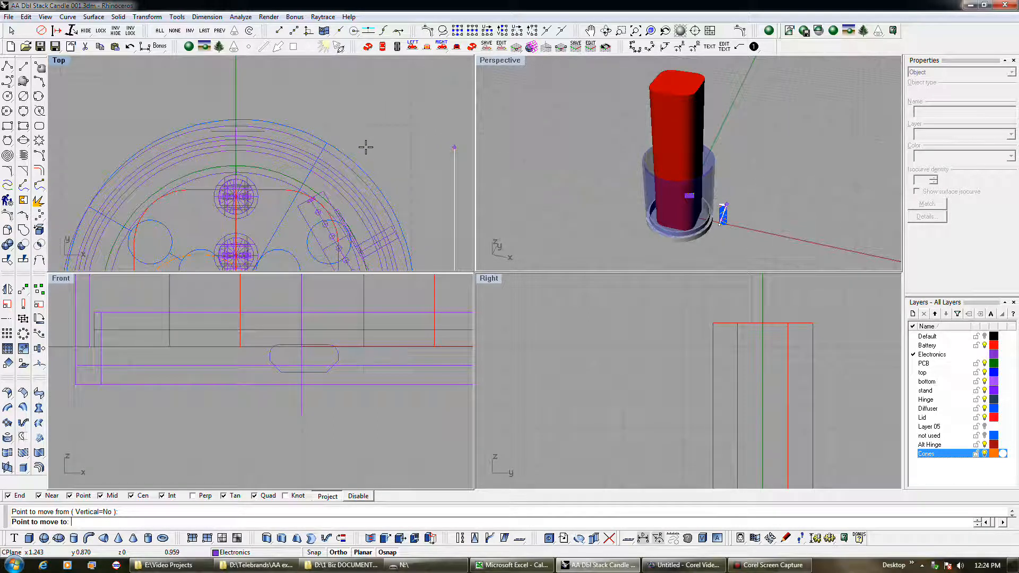
key("Escape")
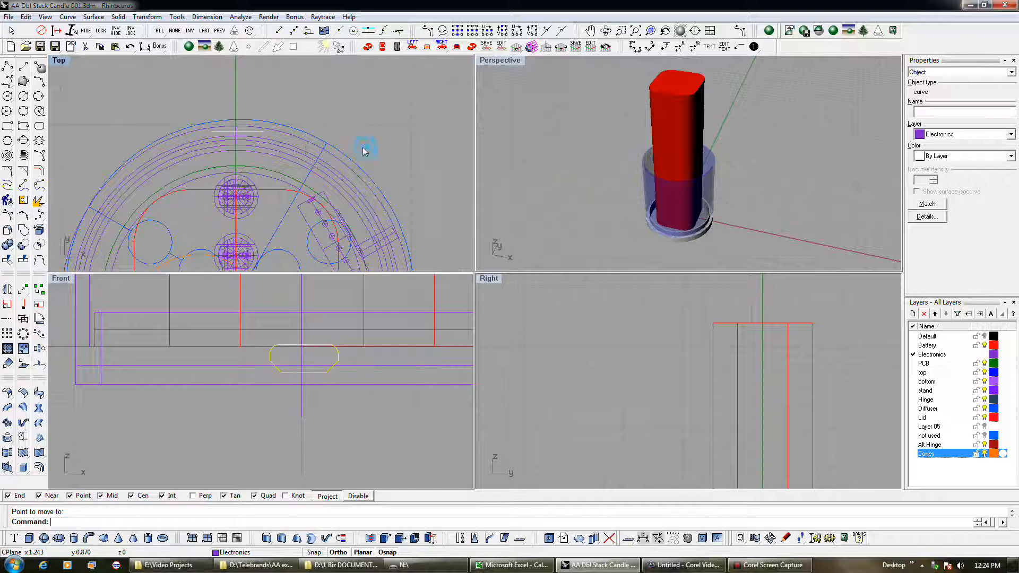
- Select the diffuser disc in the Top view and try to move it from a snapped circle centre to 0,0
left_click(304, 143)
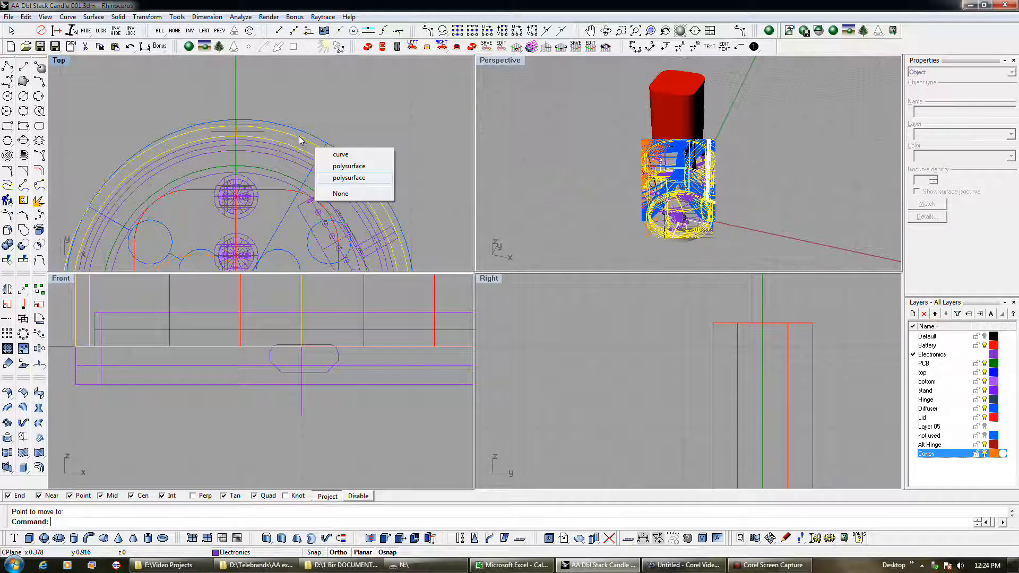
left_click(296, 133)
left_click(297, 131)
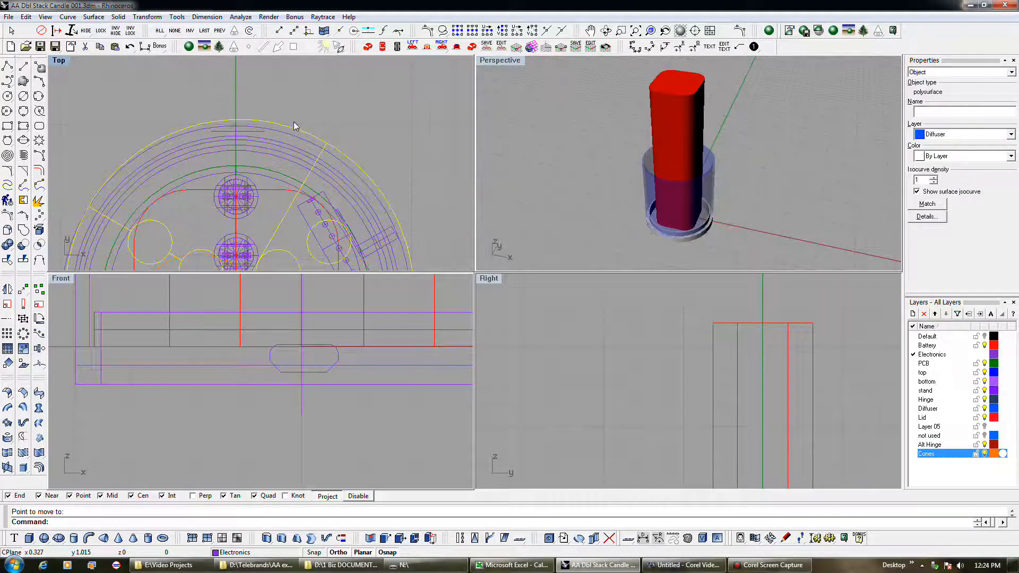
scroll(296, 132, "down", 5)
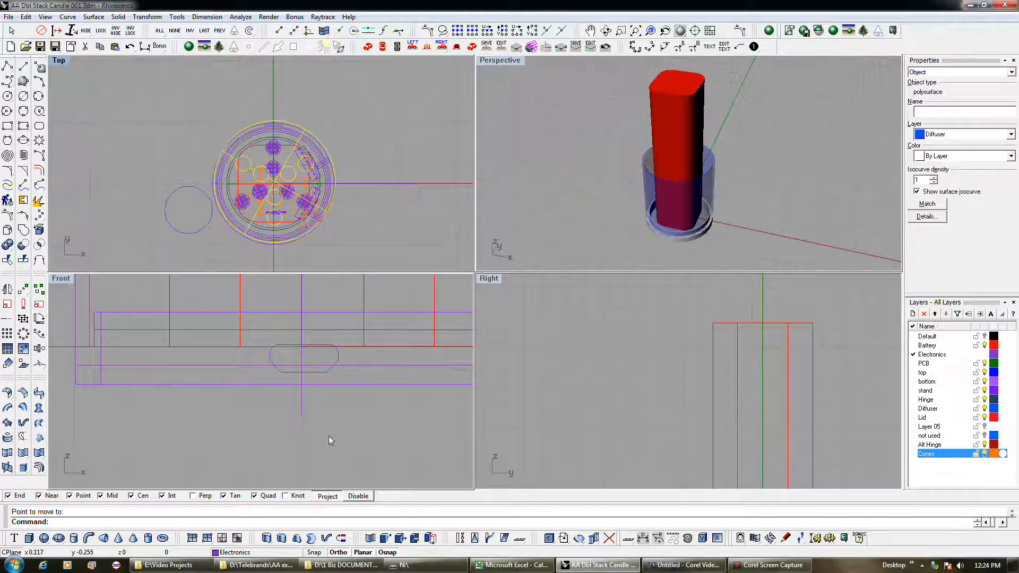
scroll(313, 435, "down", 6)
scroll(314, 337, "up", 6)
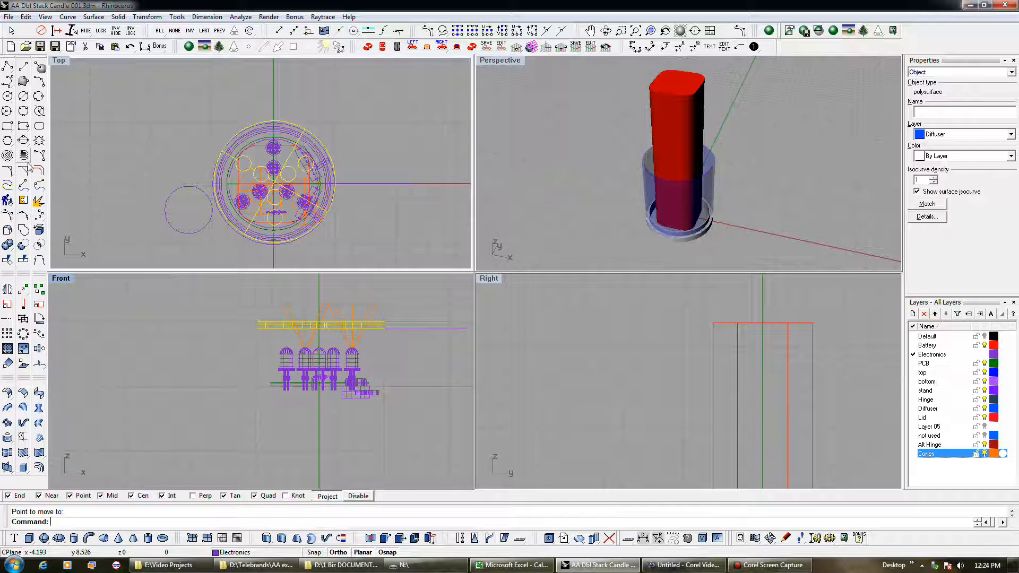
left_click(23, 290)
left_click(209, 230)
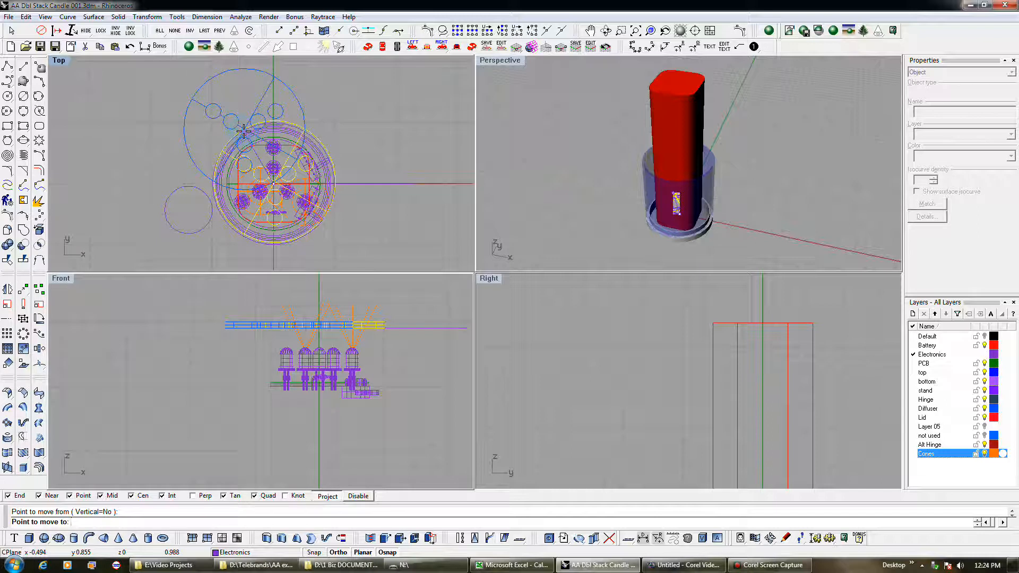
type("0,0")
key("Return")
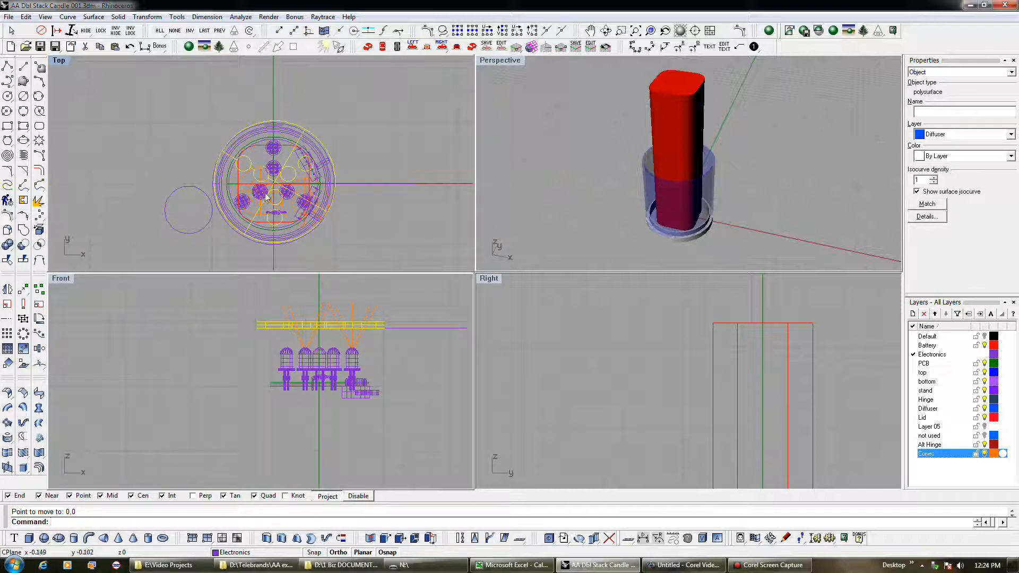
- Move the diffuser disc from its outer edge's centre to 0,0 in the Top view and deselect it
scroll(271, 171, "up", 5)
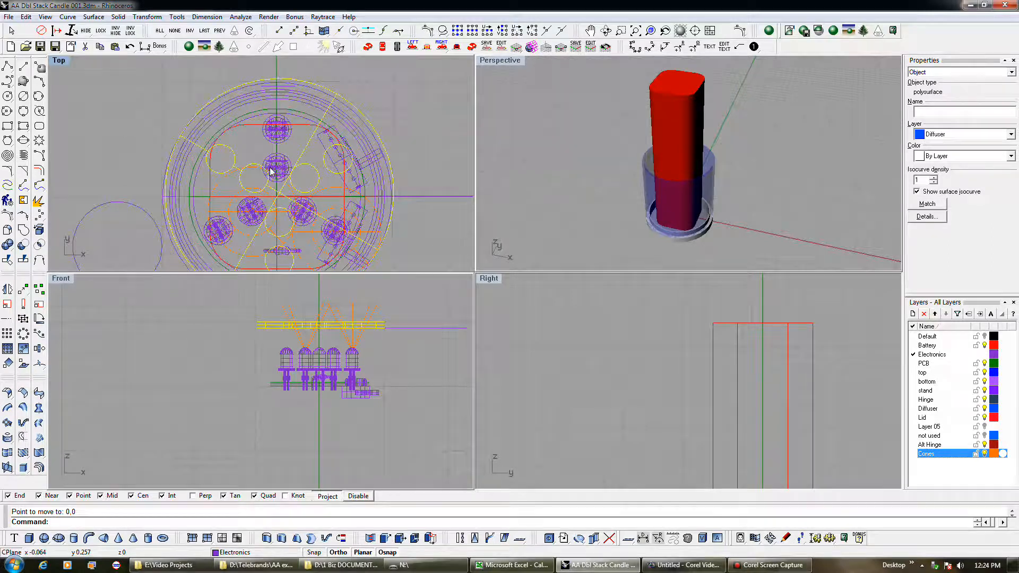
key("Return")
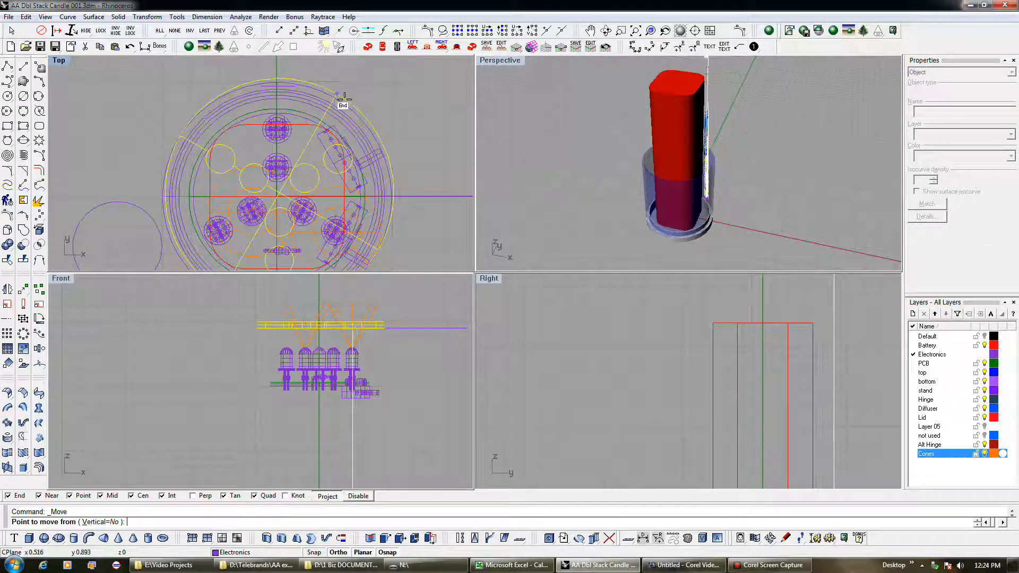
scroll(344, 97, "up", 4)
left_click(345, 102)
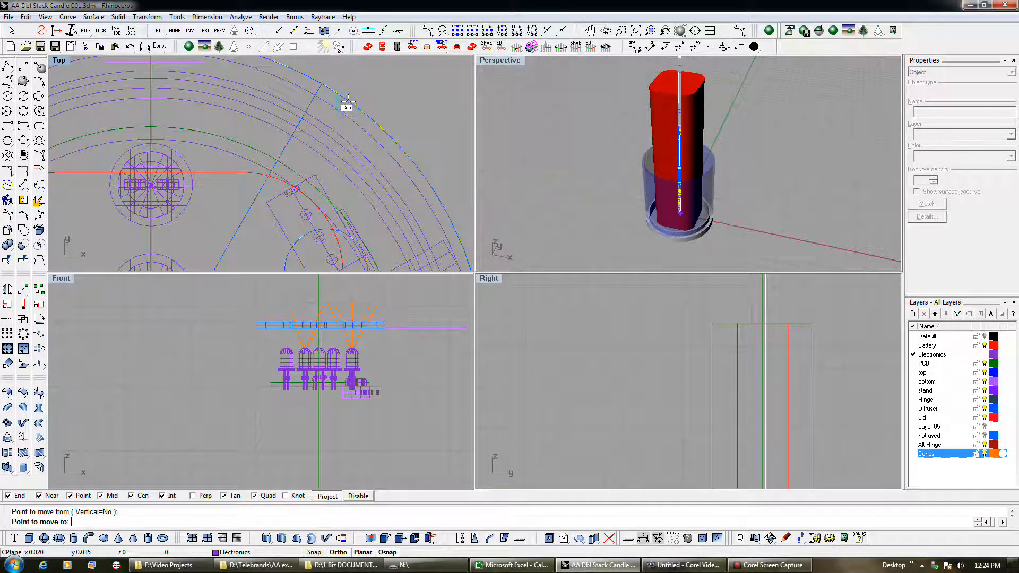
type("0,0")
key("Return")
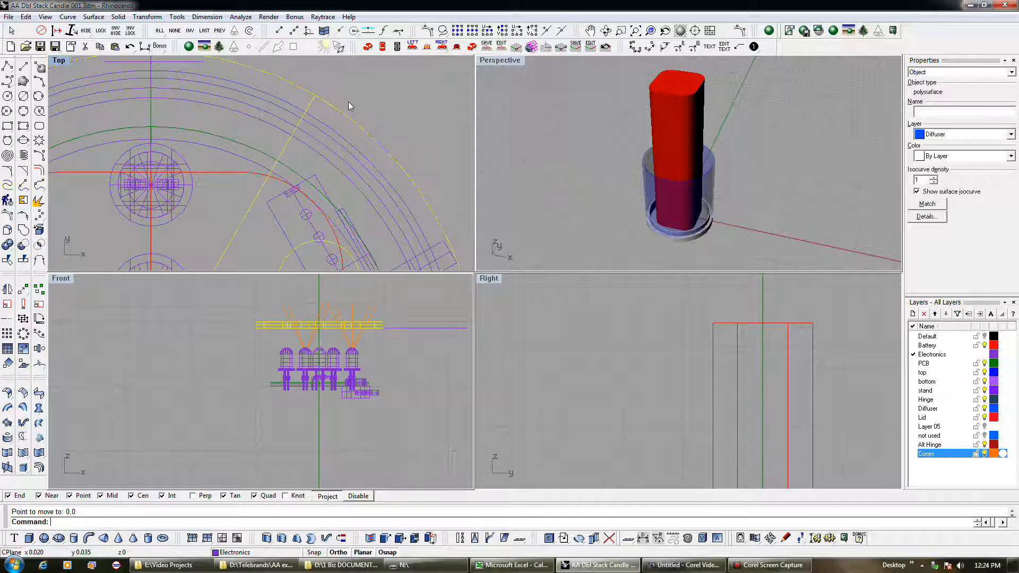
scroll(348, 101, "down", 4)
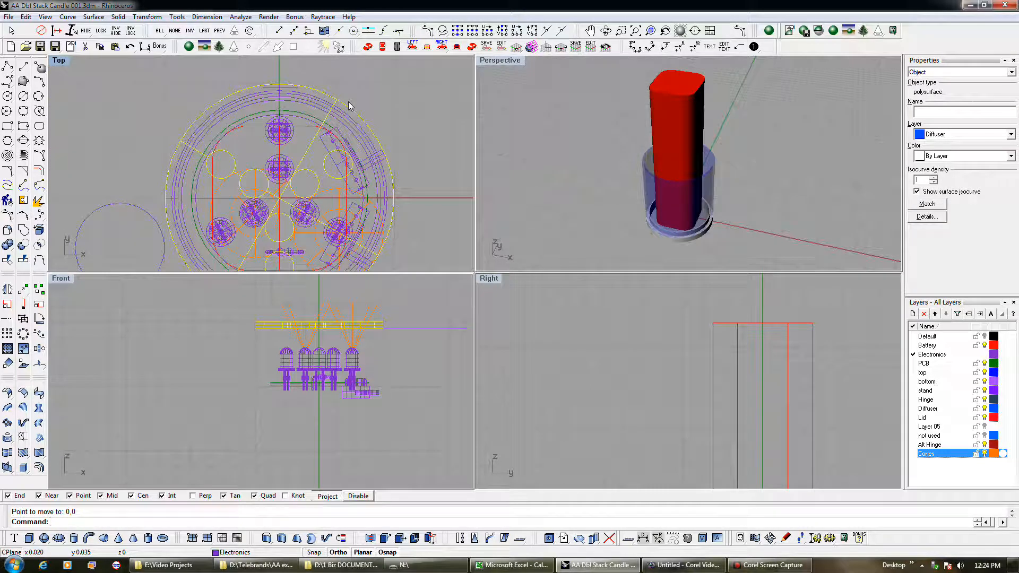
scroll(348, 101, "down", 3)
key("Escape")
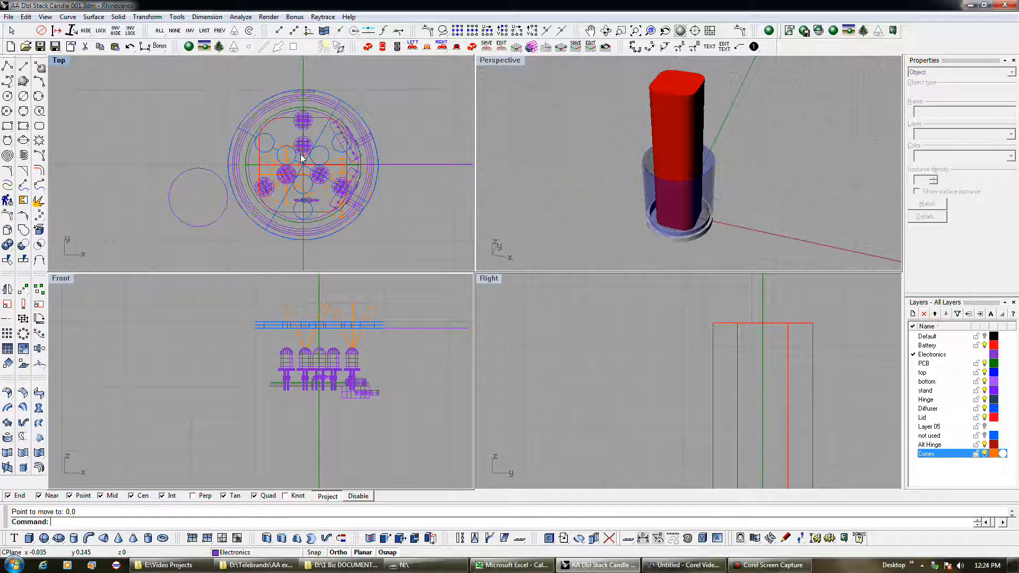
scroll(301, 158, "up", 2)
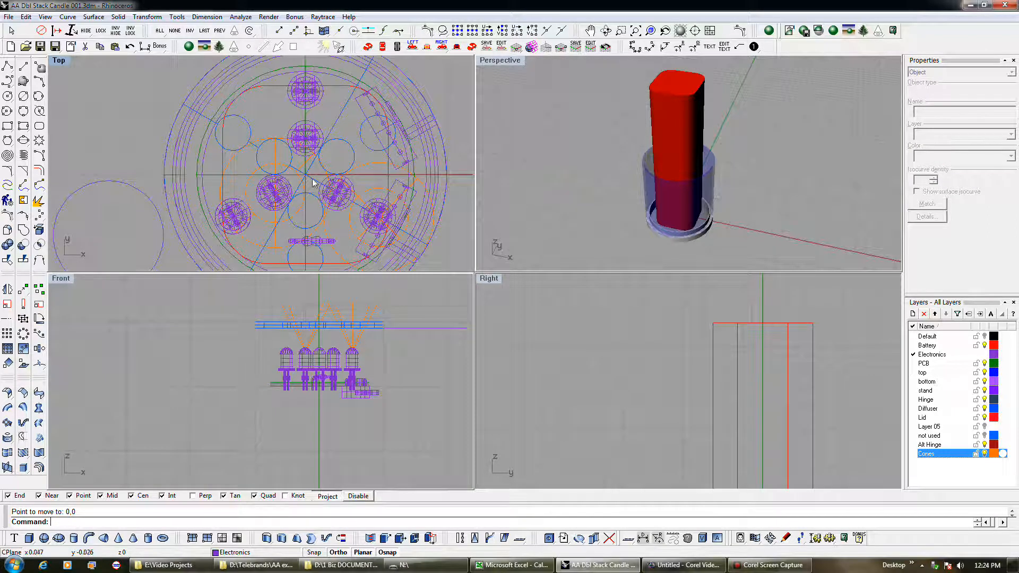
scroll(230, 375, "down", 5)
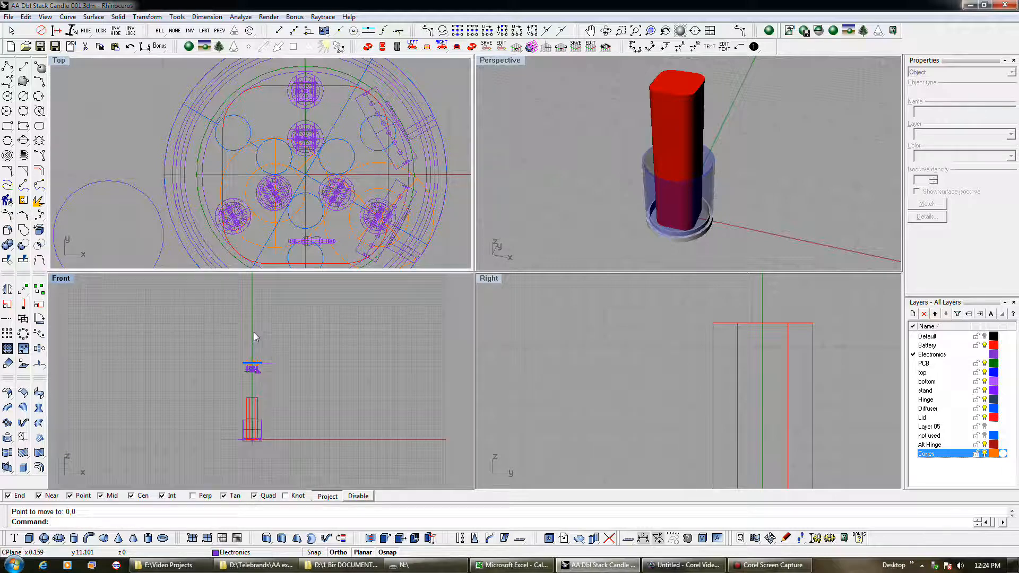
scroll(239, 456, "up", 8)
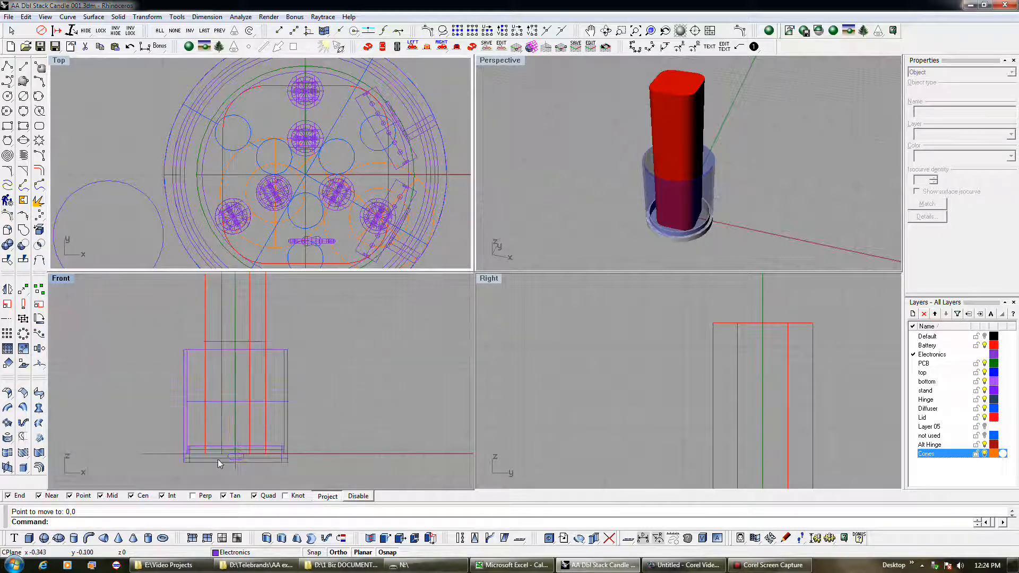
scroll(244, 398, "down", 4)
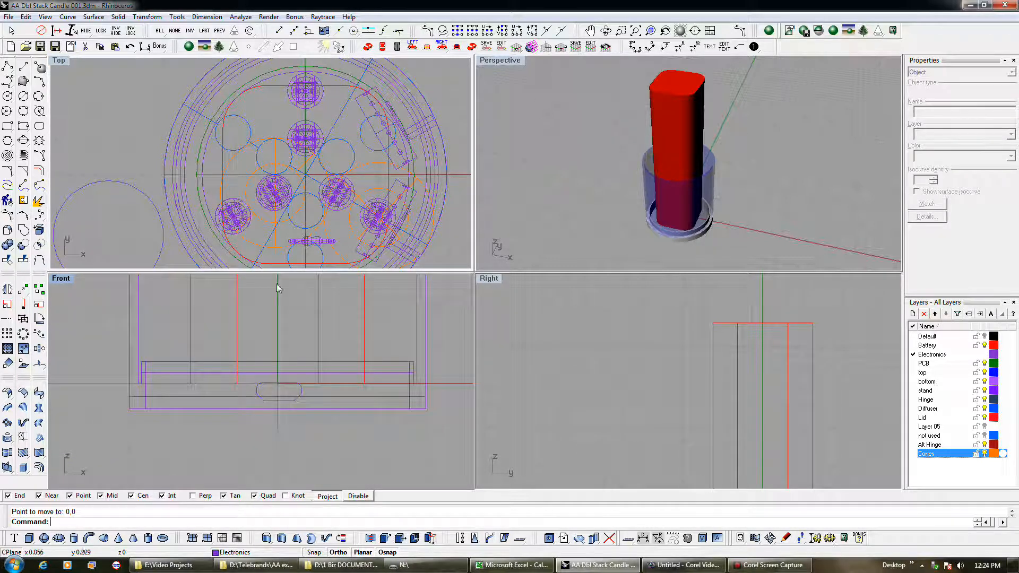
scroll(278, 217, "down", 3)
scroll(284, 120, "up", 3)
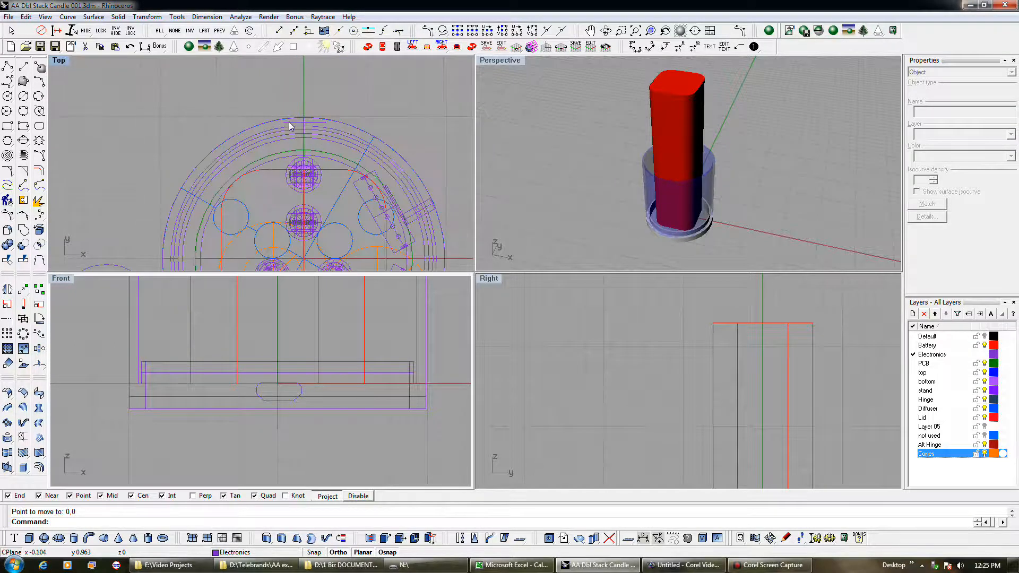
- Examine the opening profile, the base's wall circles and the base solid by selecting each in the Top view
left_click(289, 125)
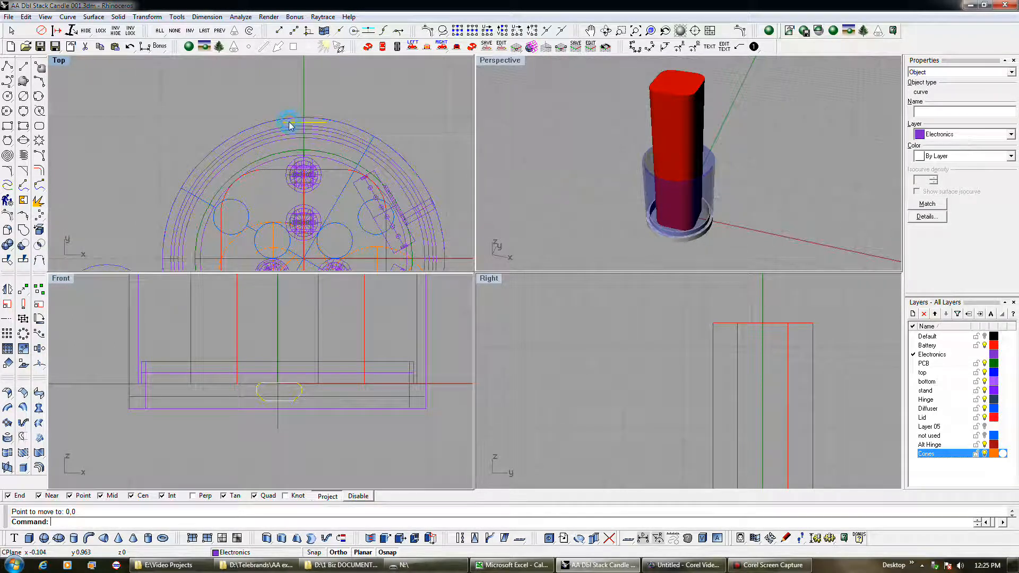
left_click(289, 162)
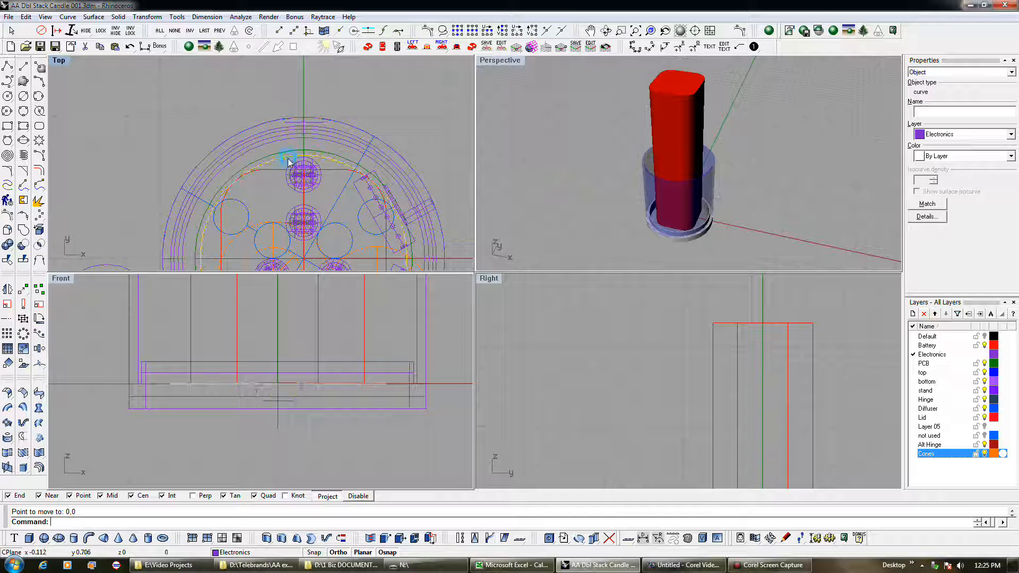
left_click(289, 161)
left_click(286, 139)
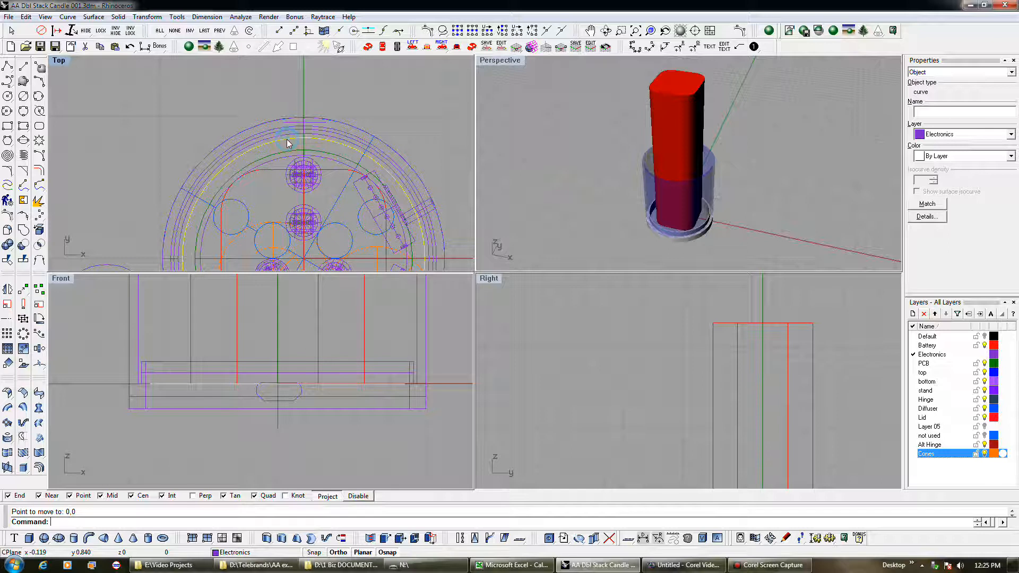
left_click(178, 362)
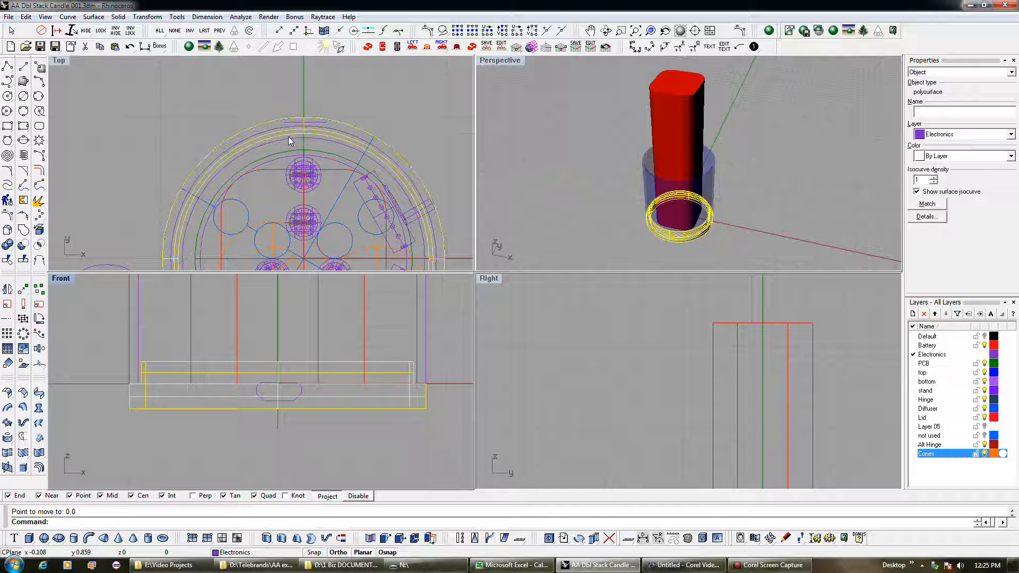
scroll(291, 141, "up", 2)
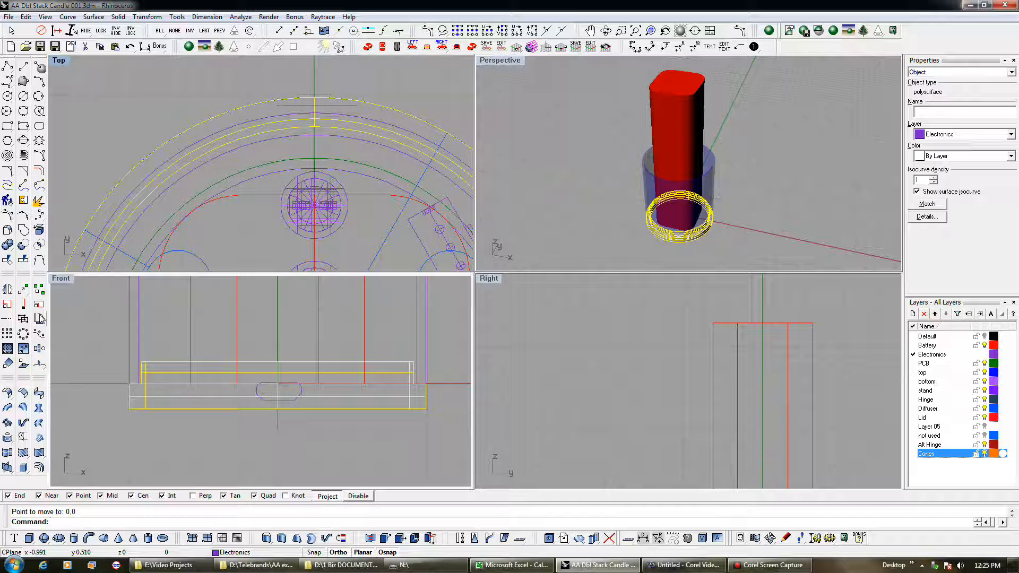
left_click(40, 318)
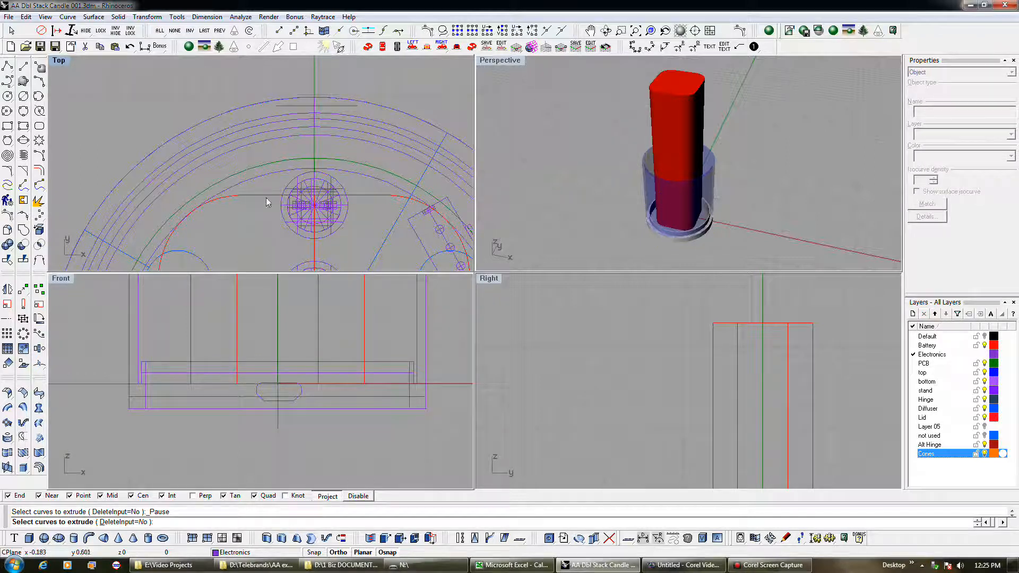
left_click(294, 104)
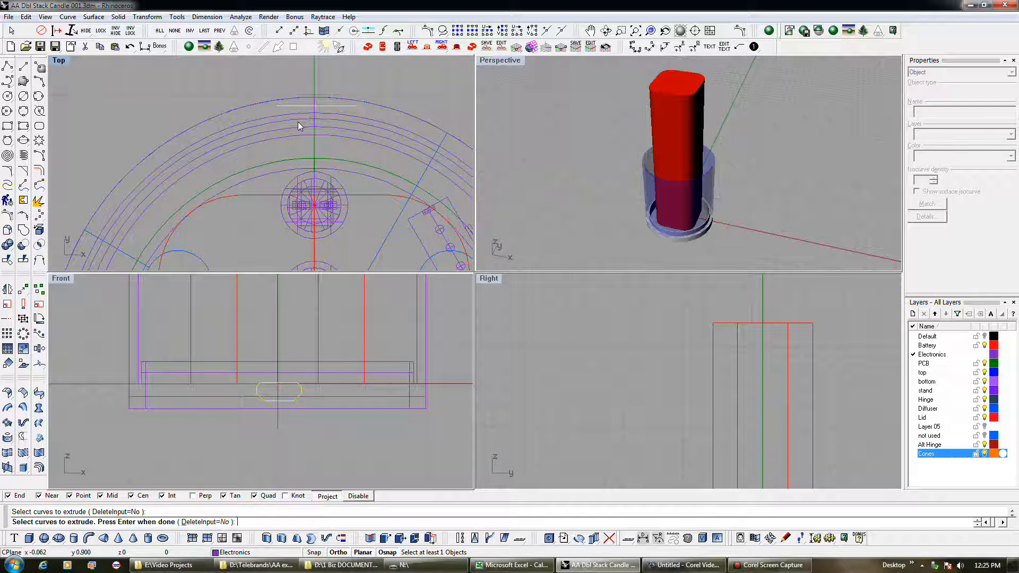
key("Return")
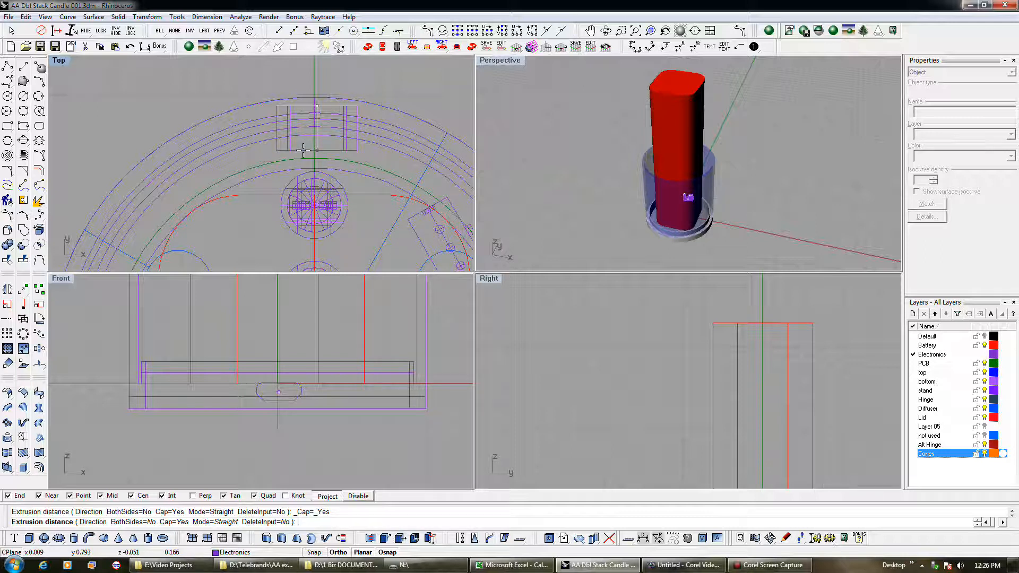
scroll(304, 151, "up", 5)
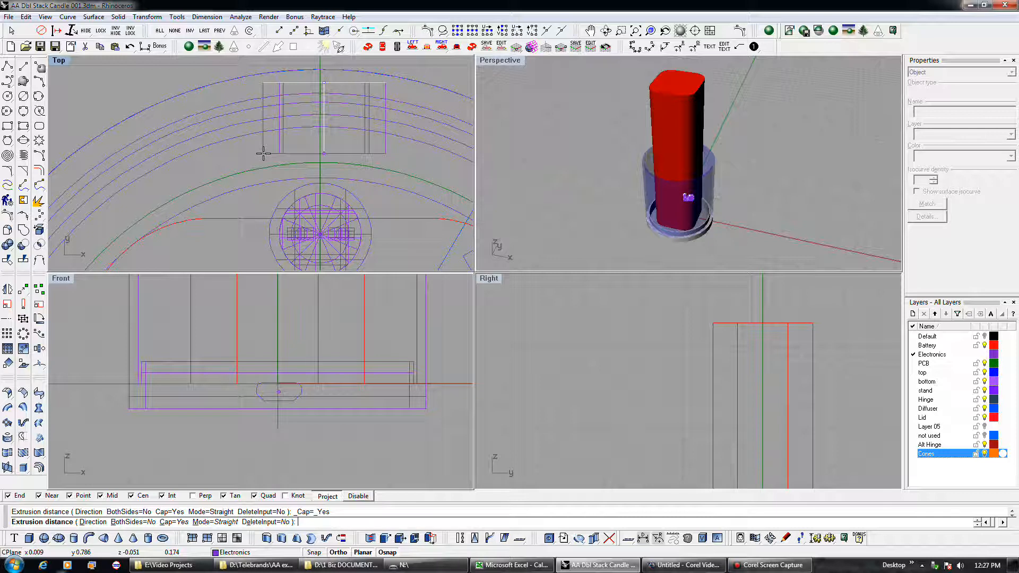
right_click(234, 136)
- Offset the base's inner wall circle outward by 0.012 in the Top view
left_click(246, 141)
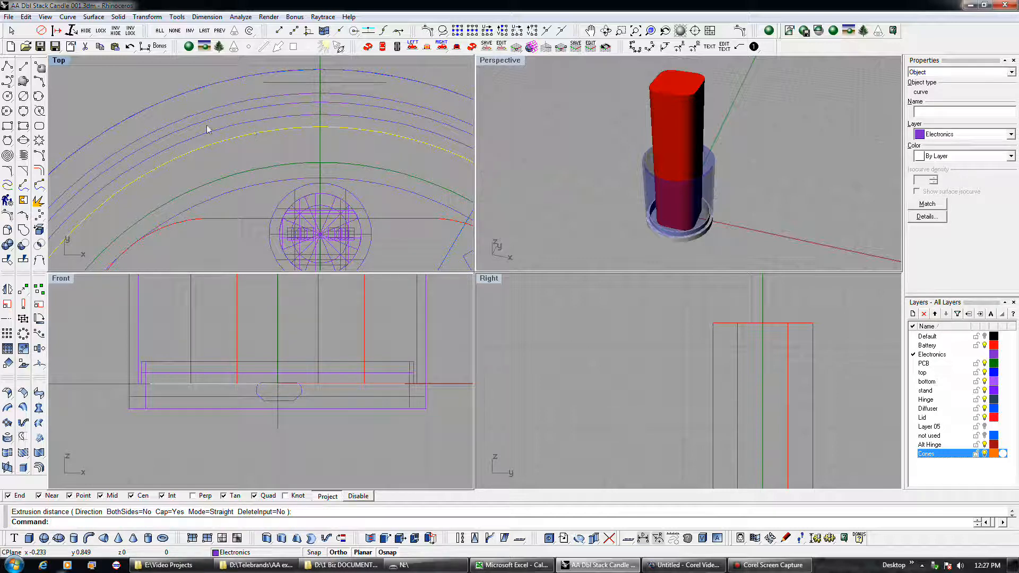
left_click(39, 170)
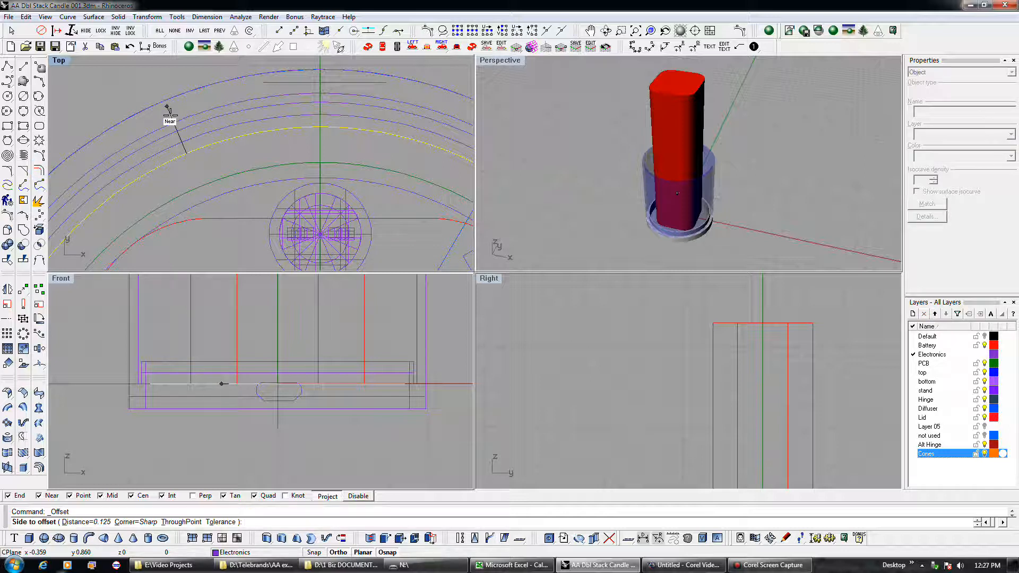
type(".012")
key("Return")
left_click(170, 114)
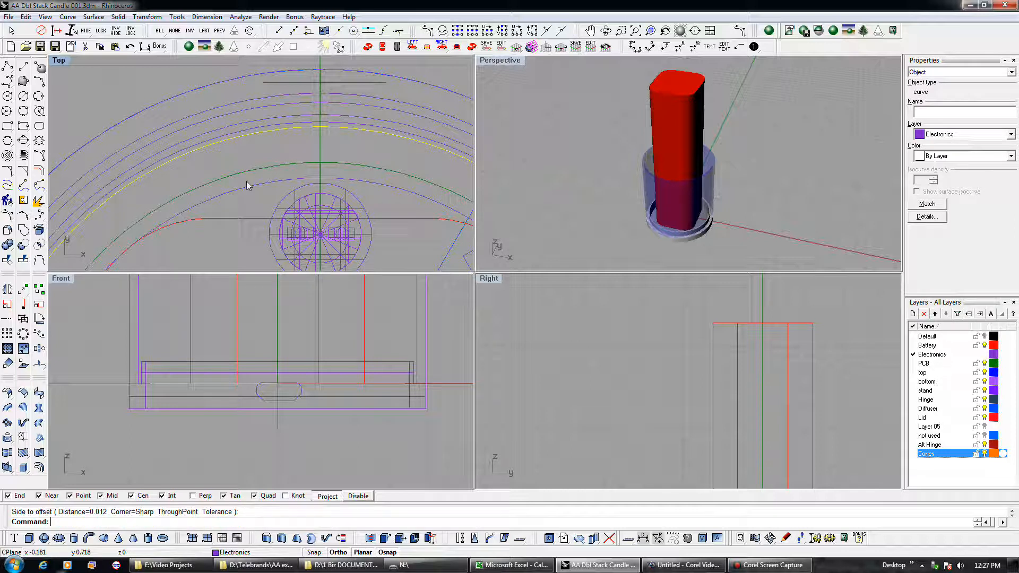
- Compare the neighbouring wall circles by selecting them, and undo the 0.012 offset
left_click(265, 130)
left_click(292, 137)
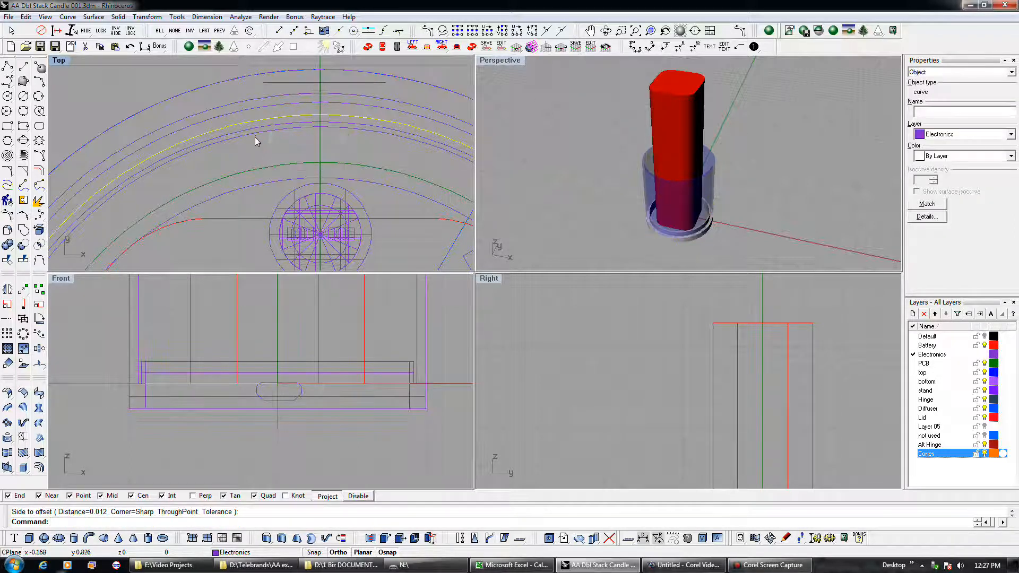
right_click(245, 149)
left_click(245, 149)
left_click(245, 132)
left_click(245, 128)
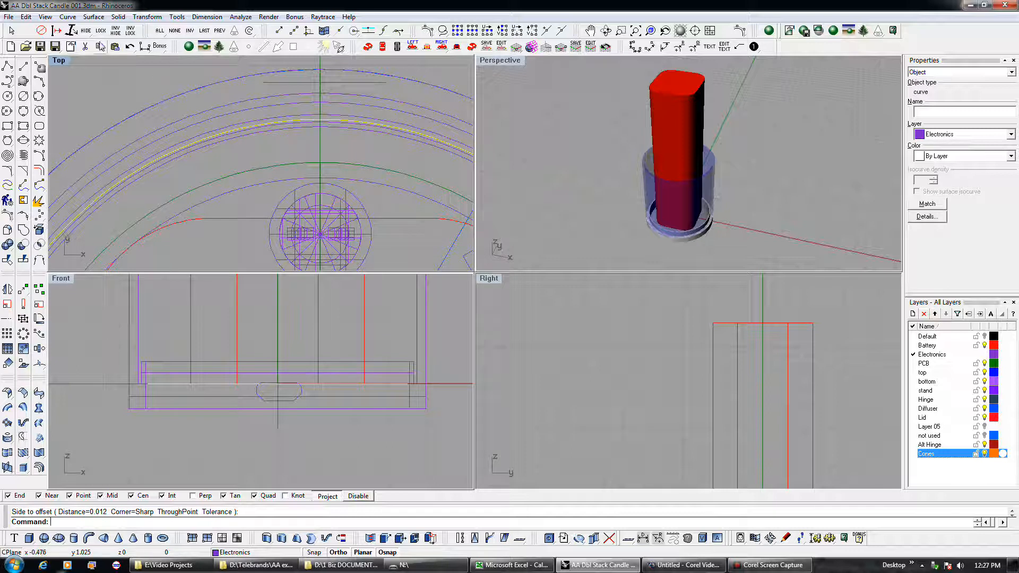
left_click(130, 46)
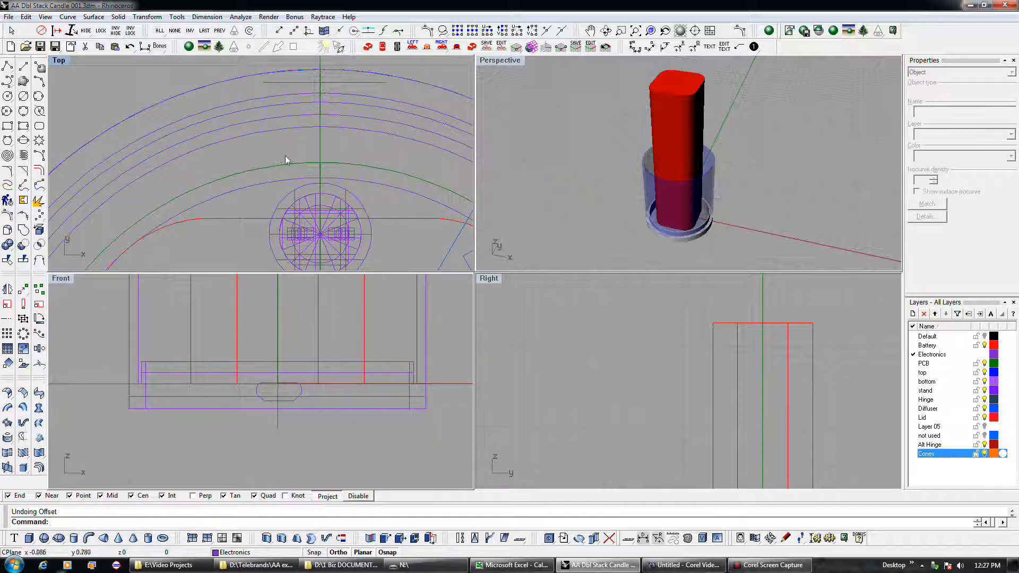
- Check whether the base's inner wall line is a separate curve or an edge of the solid
left_click(257, 130)
left_click(262, 133)
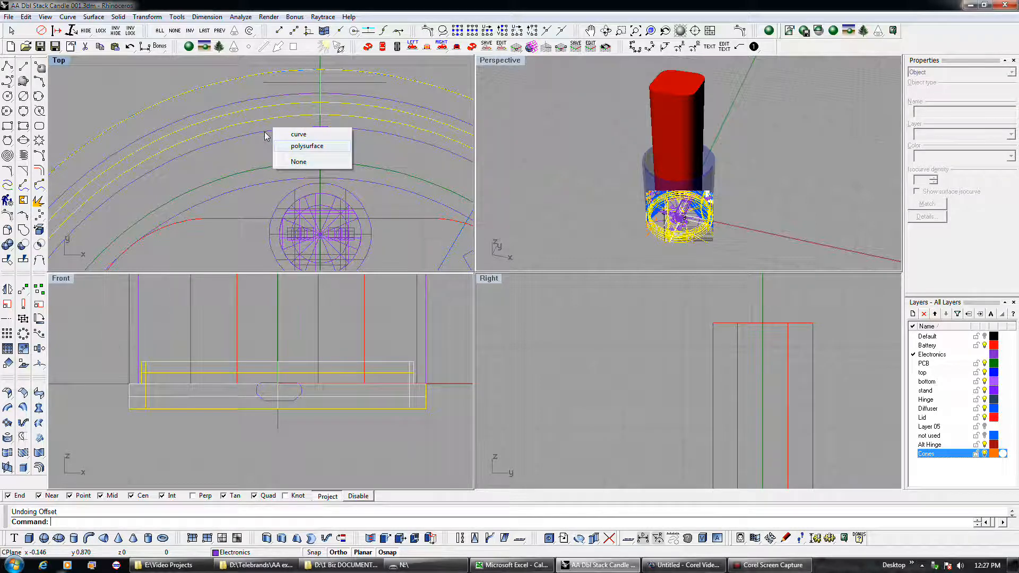
left_click(264, 132)
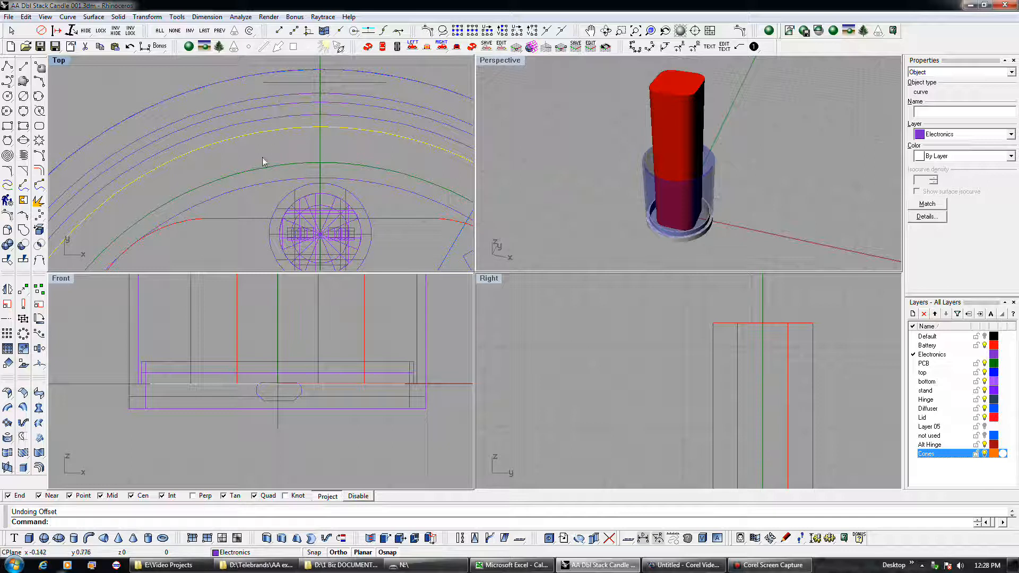
left_click(270, 130)
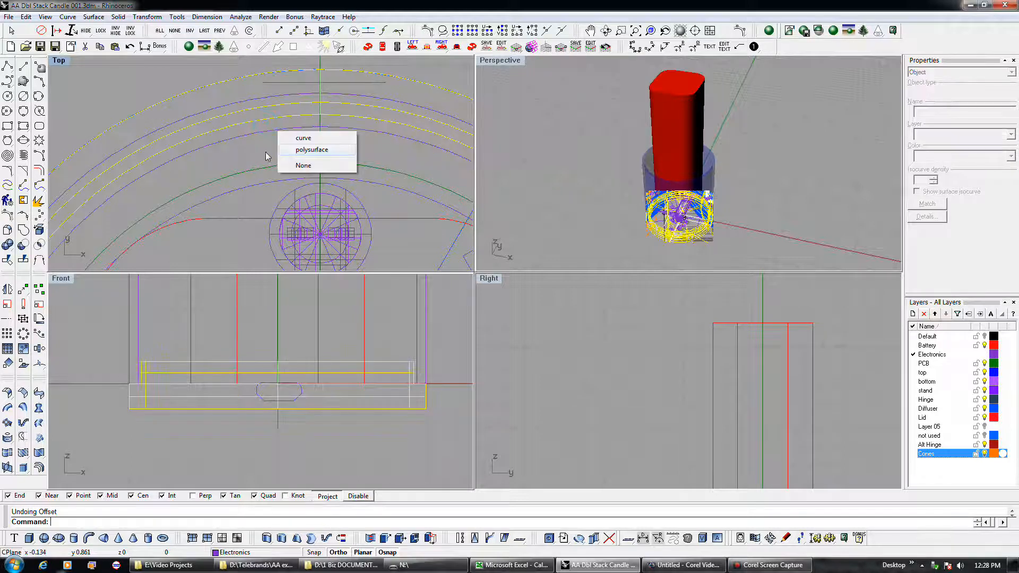
left_click(243, 137)
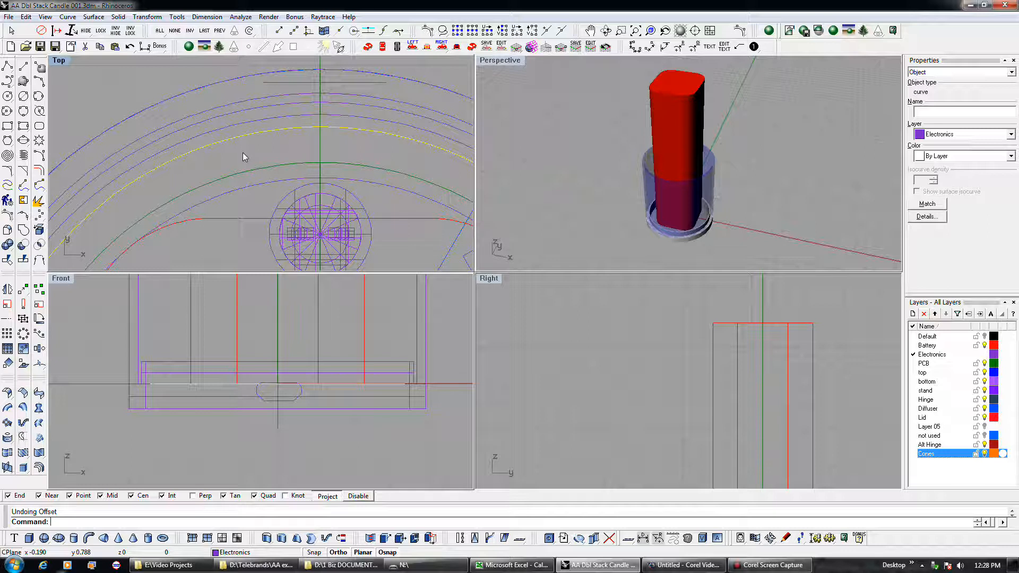
left_click(282, 538)
key("Escape")
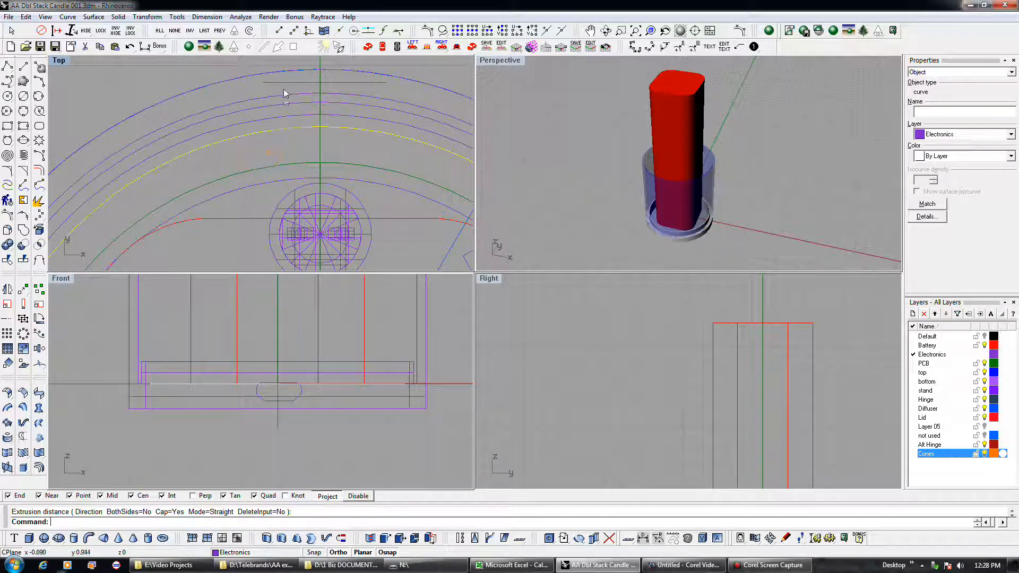
left_click(282, 539)
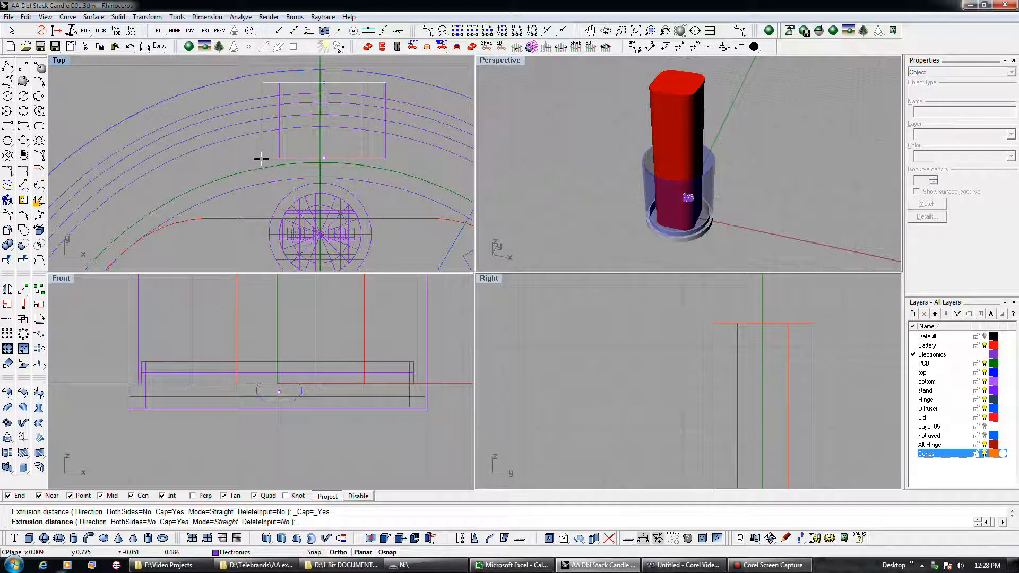
key("Escape")
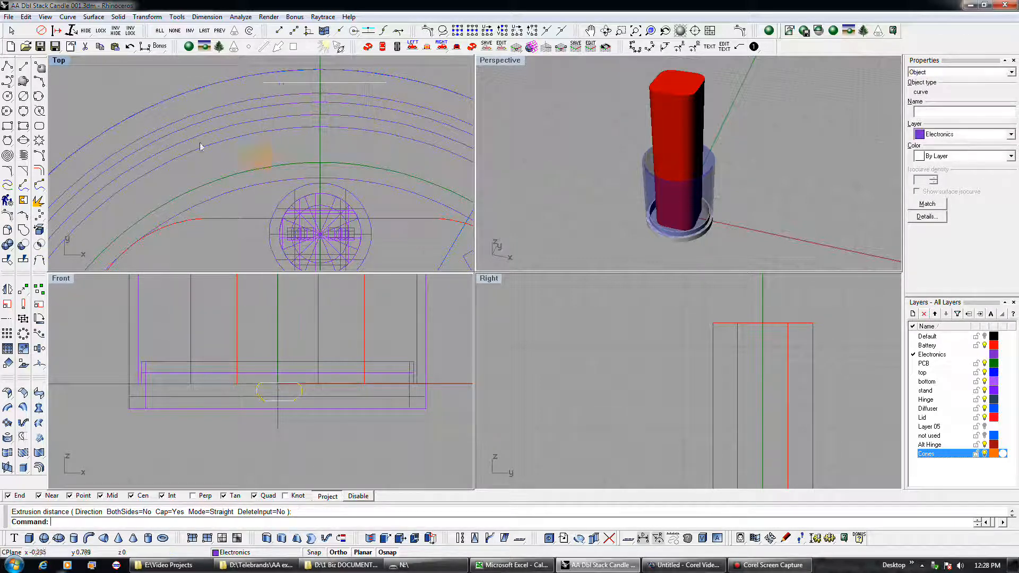
- Draw a straight line in the Top view from the opening profile's left end inward along the Y axis, past the base wall
left_click(24, 67)
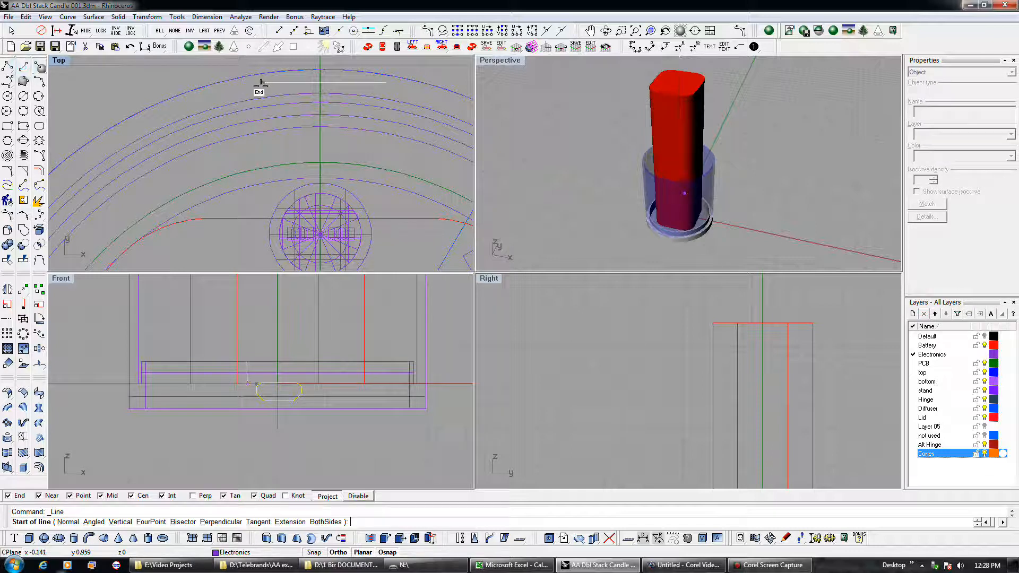
left_click(263, 82)
left_click(260, 255)
right_click(266, 142)
- Draw a 0.075 line inward along the vertical guide line, starting where it meets the inner wall circle
key("Return")
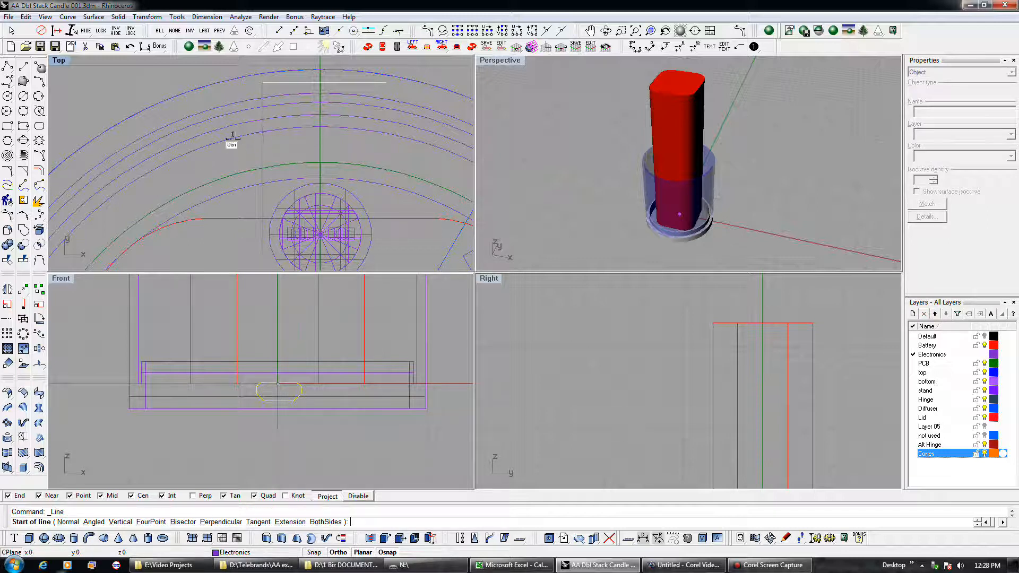
left_click(263, 131)
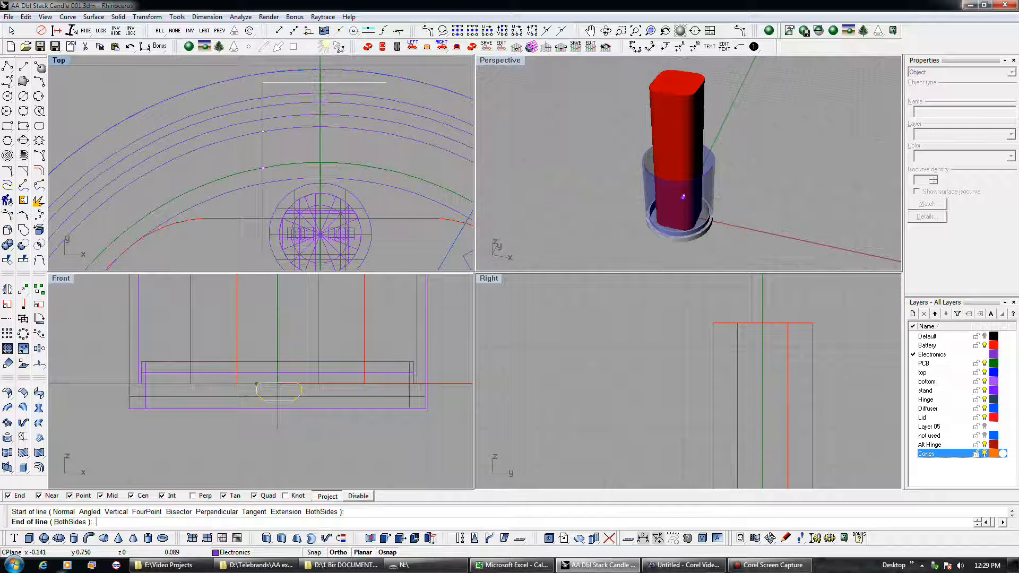
type("5")
key("Return")
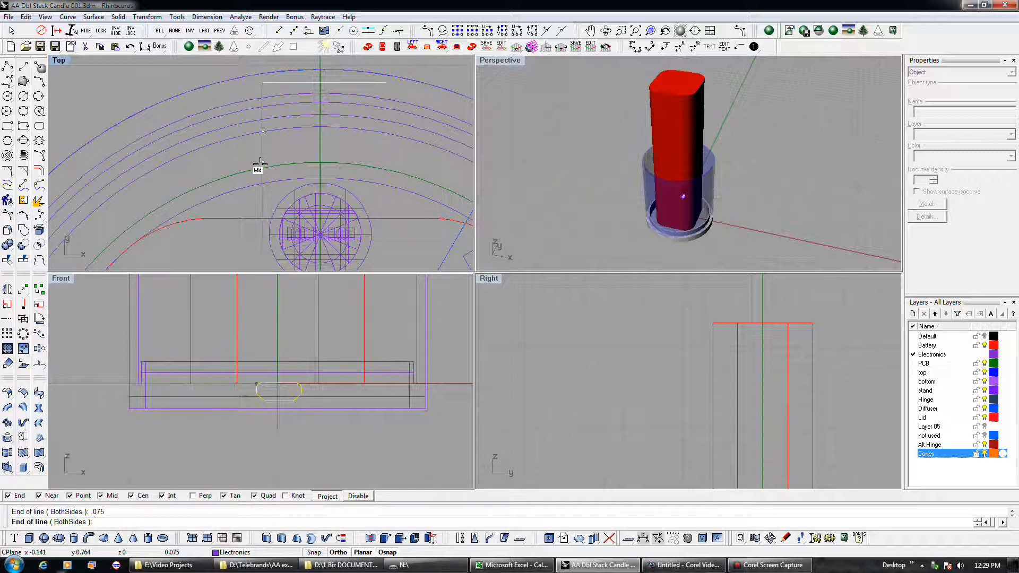
left_click(260, 163)
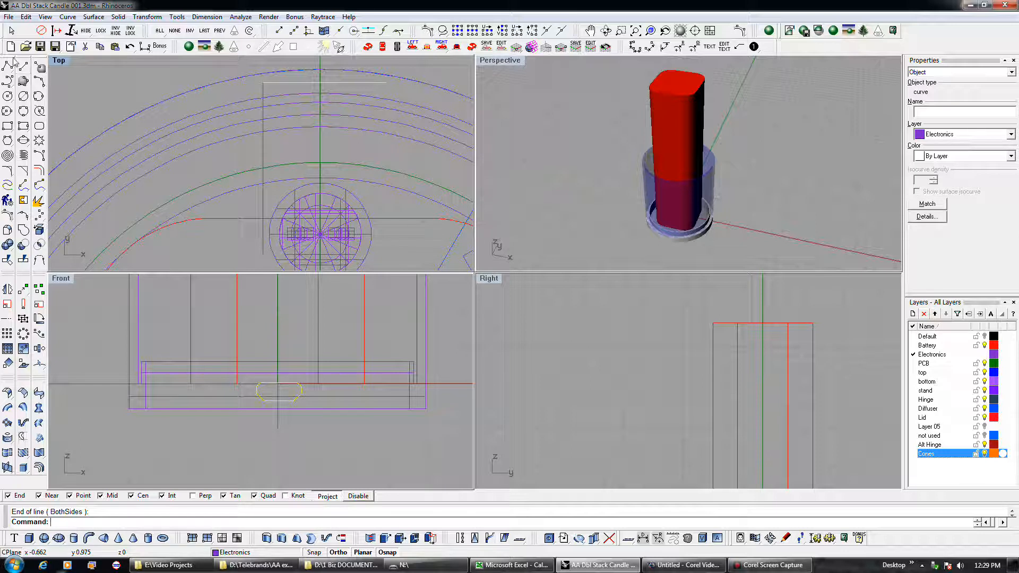
- Extrude the opening profile as a capped straight solid through the wall to the inner end of the 0.075 line
left_click(261, 154)
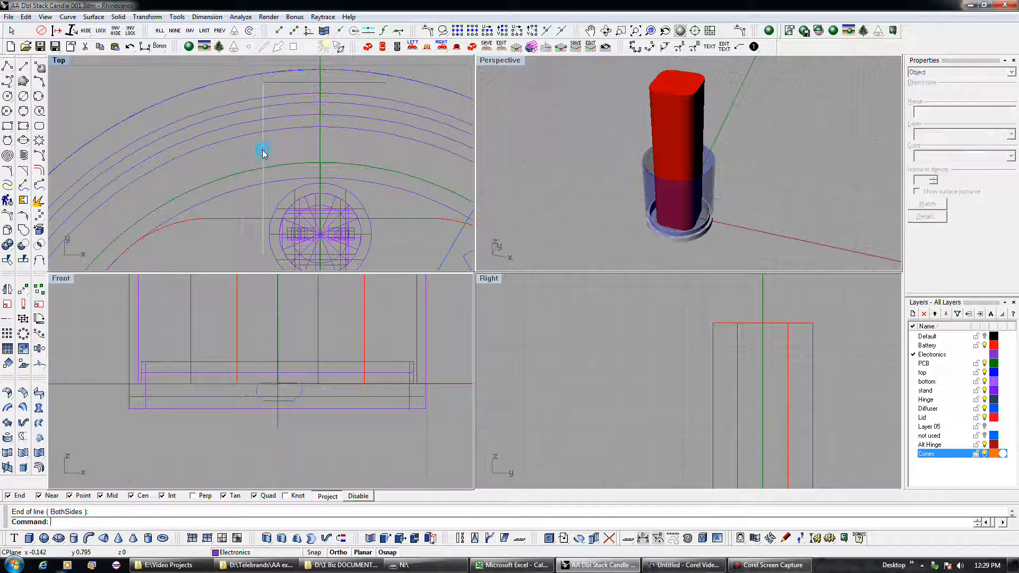
left_click(301, 178)
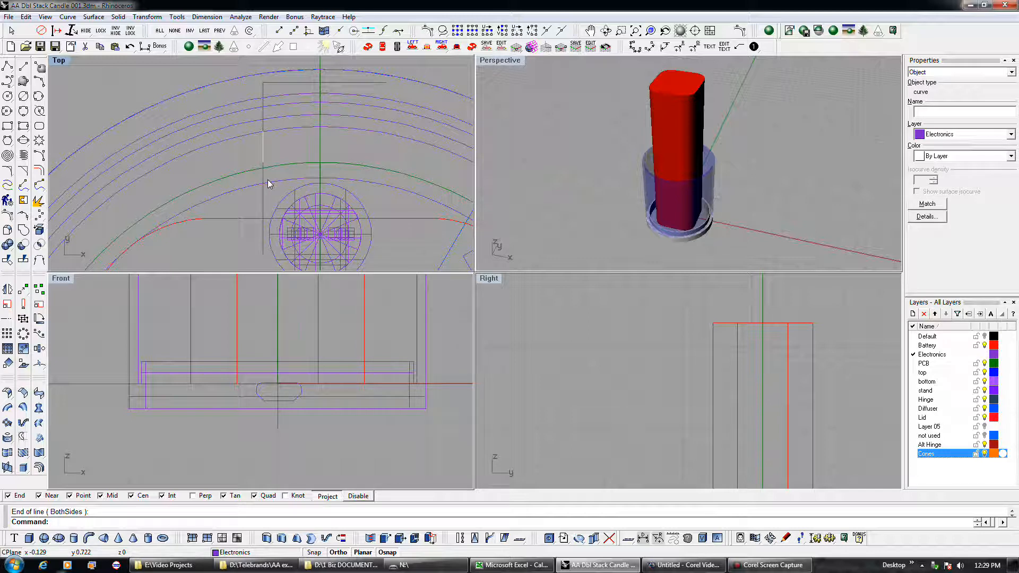
left_click(283, 83)
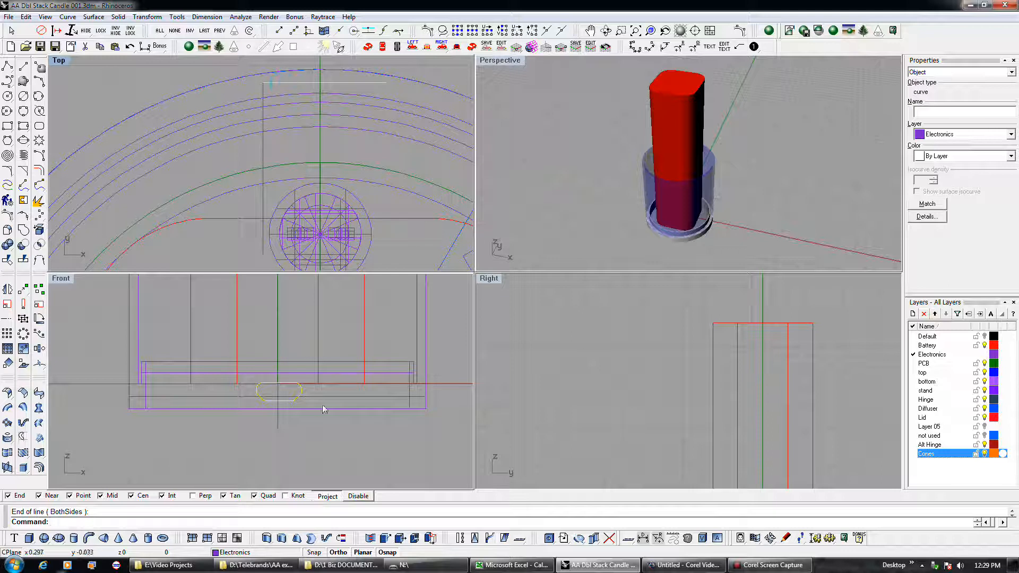
left_click(282, 538)
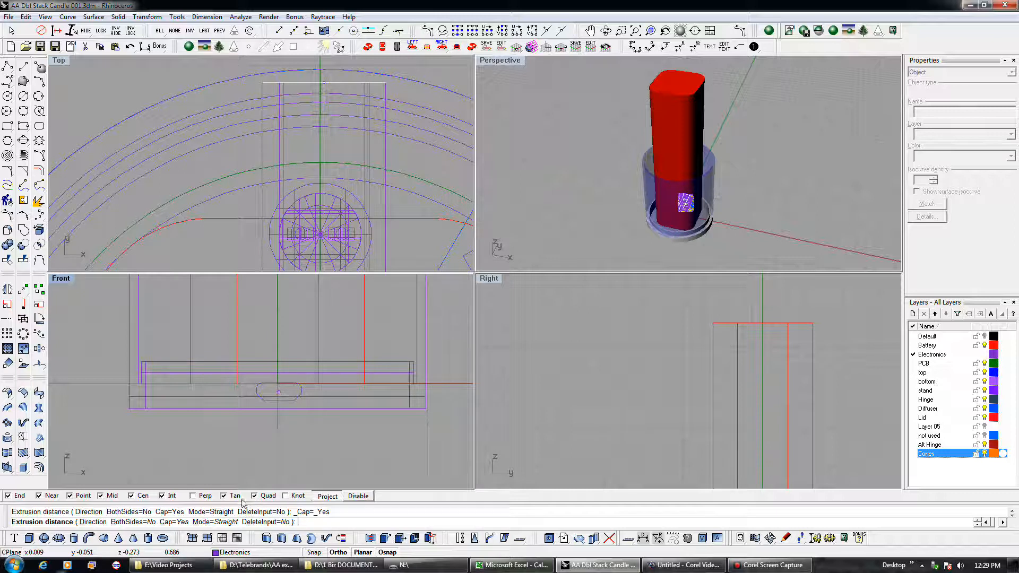
left_click(18, 497)
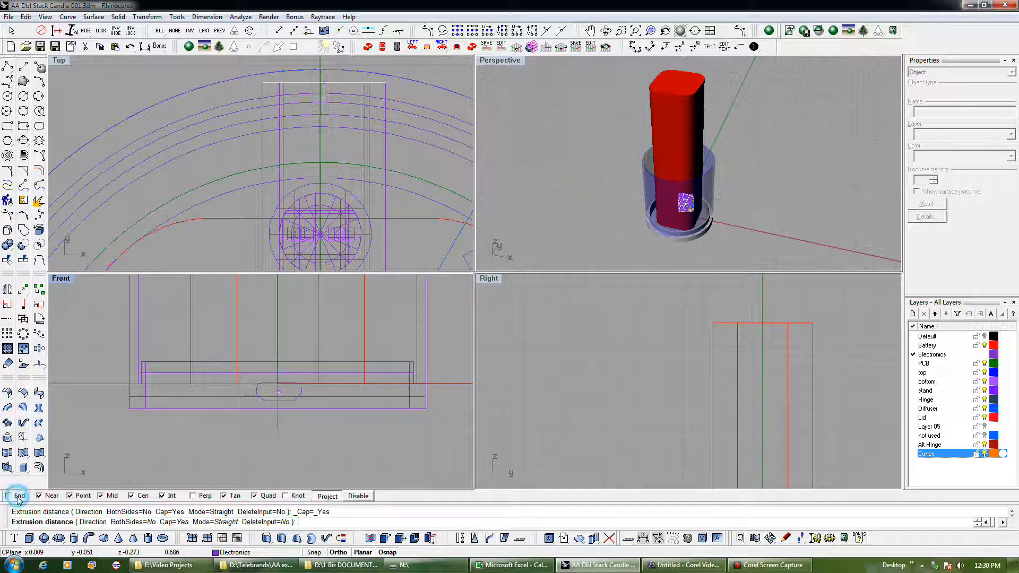
left_click(19, 498)
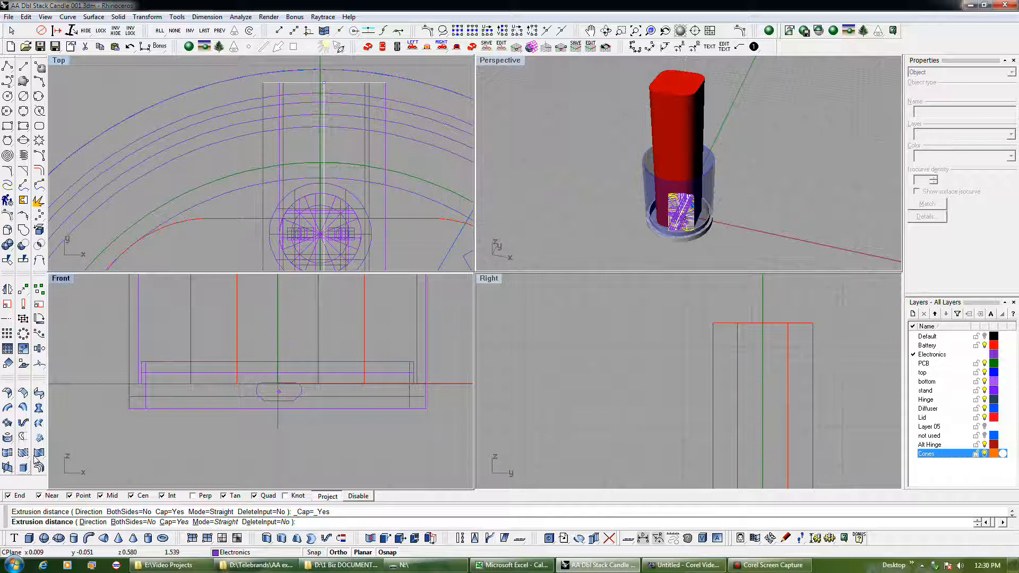
left_click(267, 158)
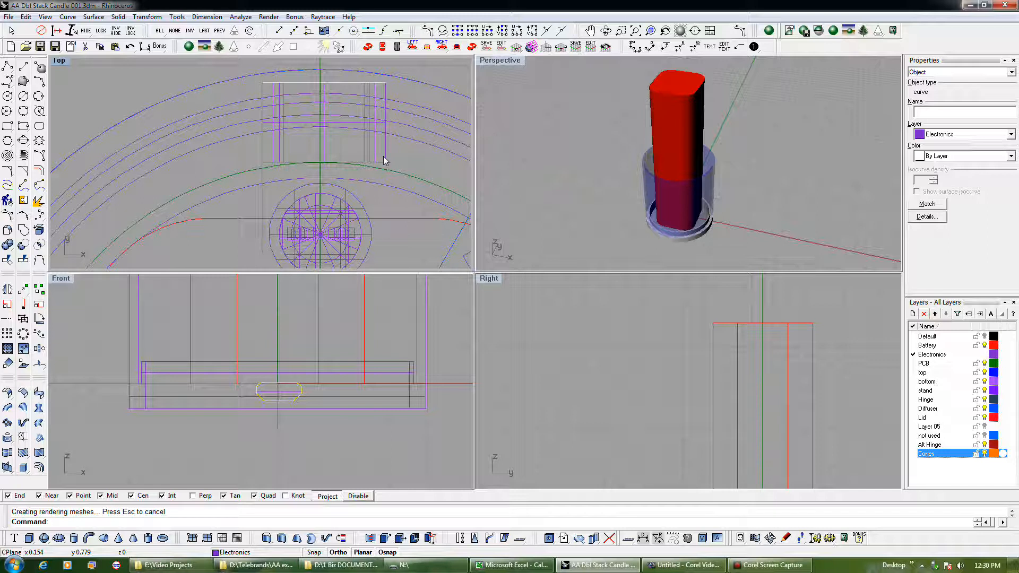
left_click(7, 96)
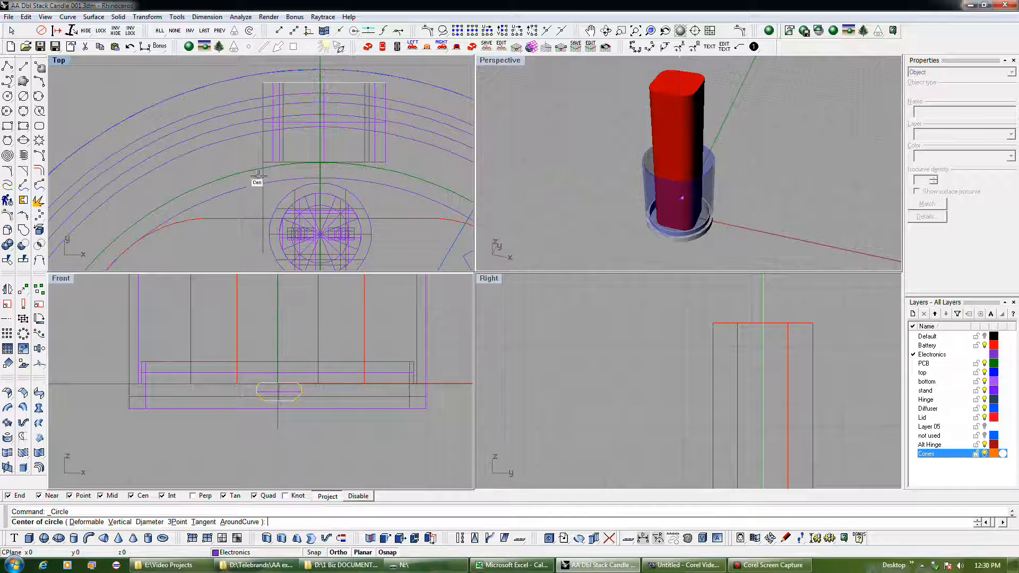
left_click(250, 189)
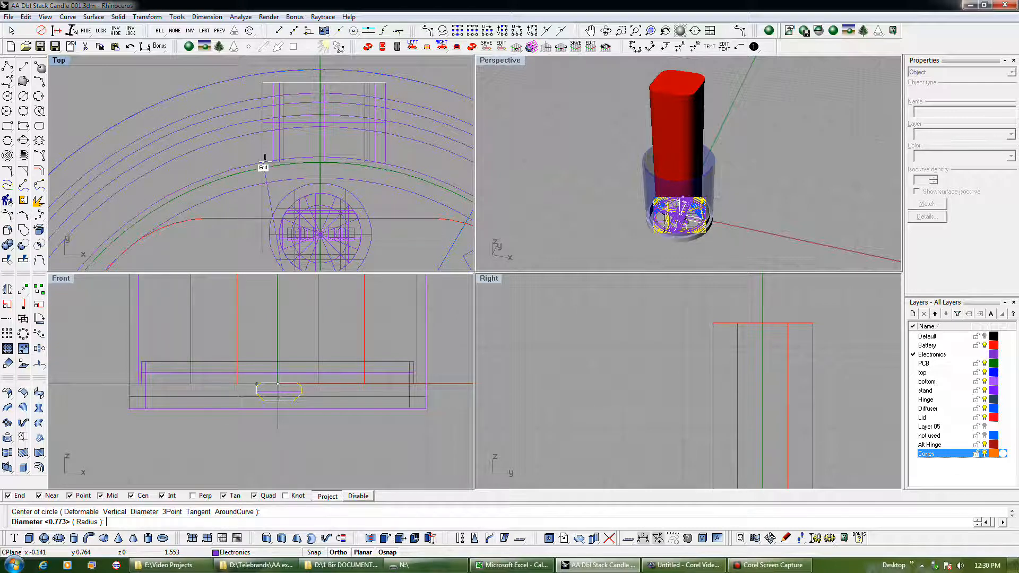
key("Escape")
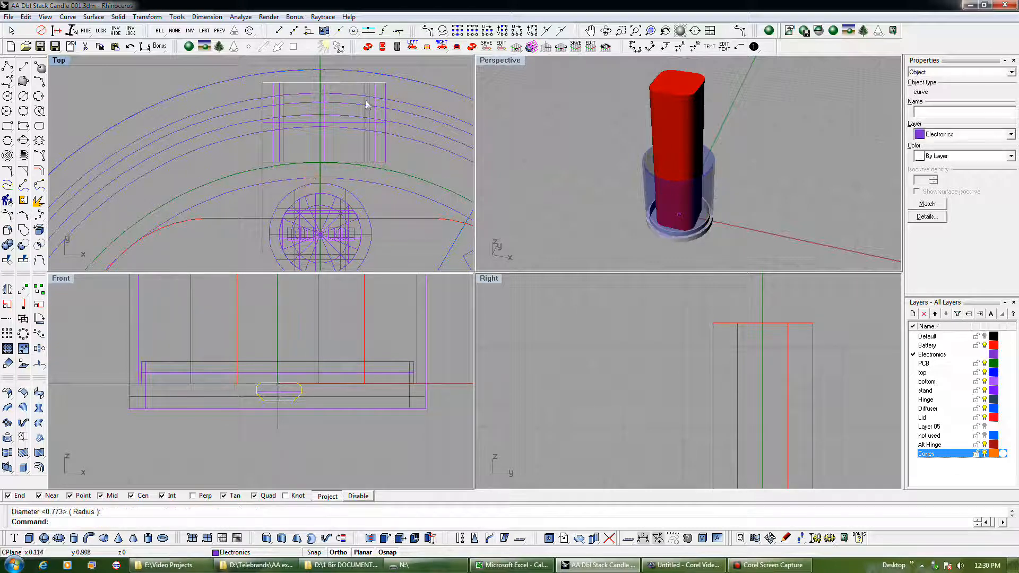
- Move the extruded opening solid and its profile curve from the solid's outer edge to 0,0, centring them on the Y axis
left_click(350, 79)
left_click_drag(341, 89, 340, 91)
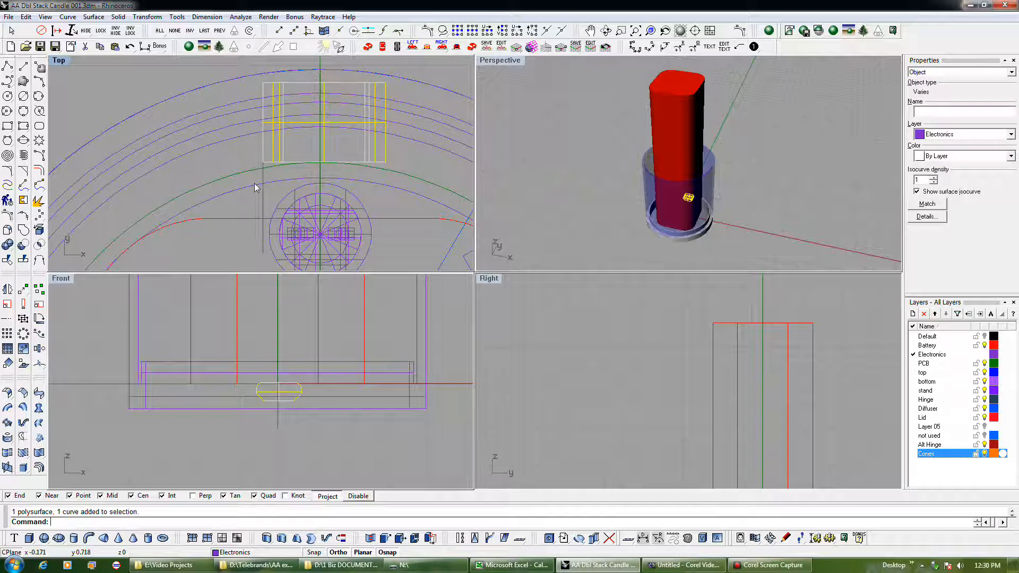
left_click(23, 289)
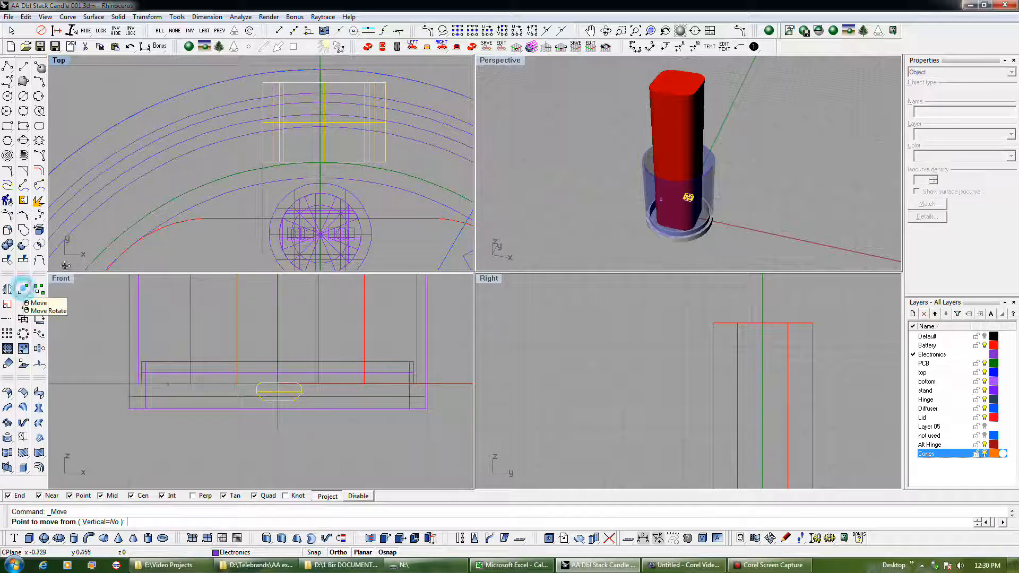
left_click(324, 83)
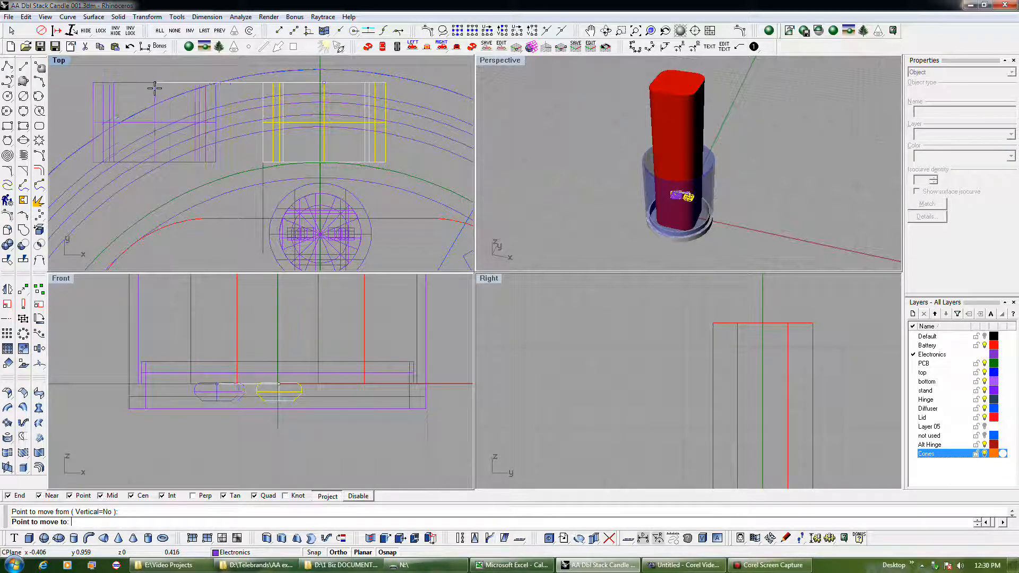
type("0")
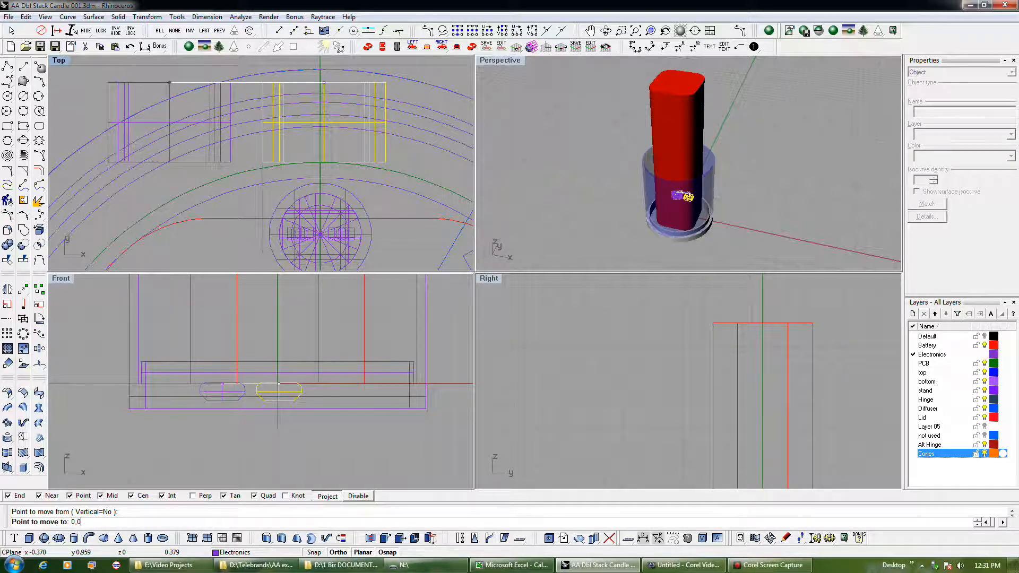
type(",0")
key("Return")
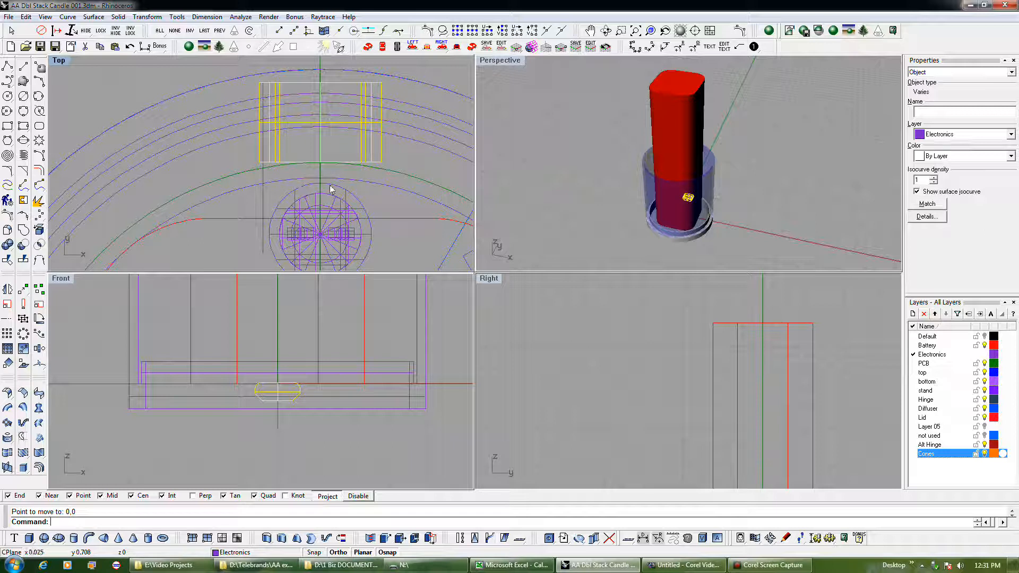
- Draw a circle centred at the origin through the opening solid's inner corner and extrude it into a solid cylinder reaching below the base
left_click(7, 96)
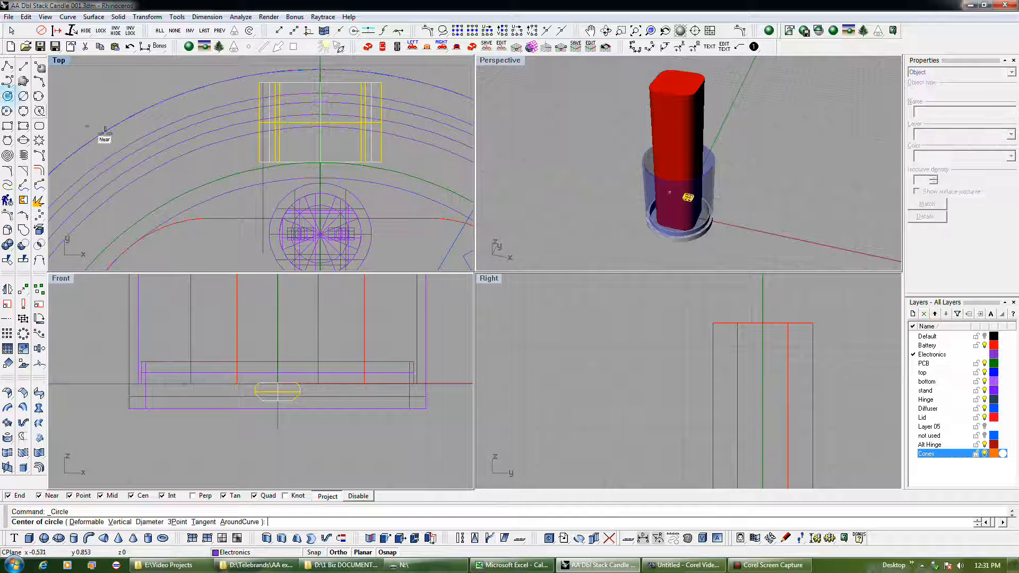
left_click(179, 160)
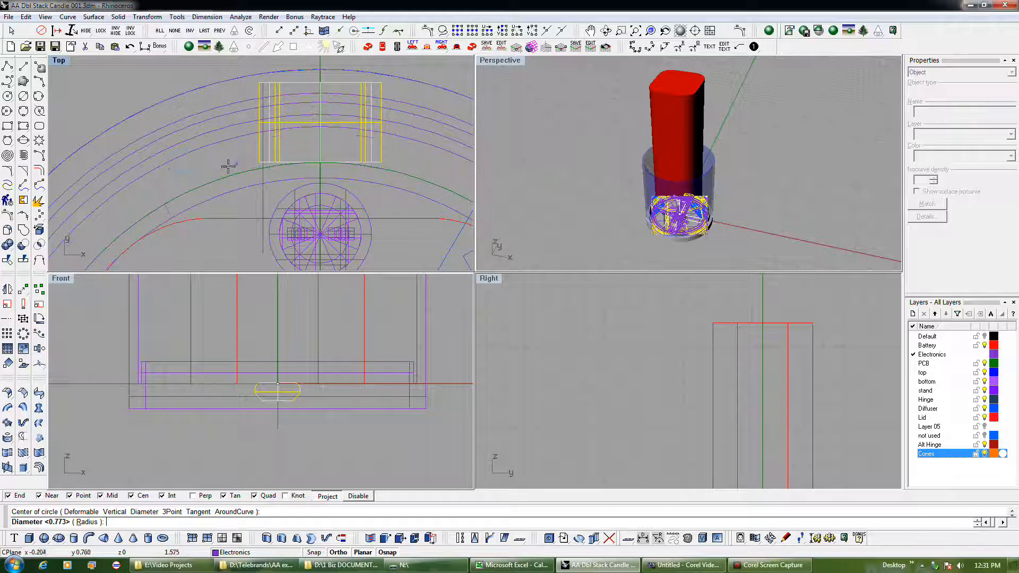
left_click(256, 161)
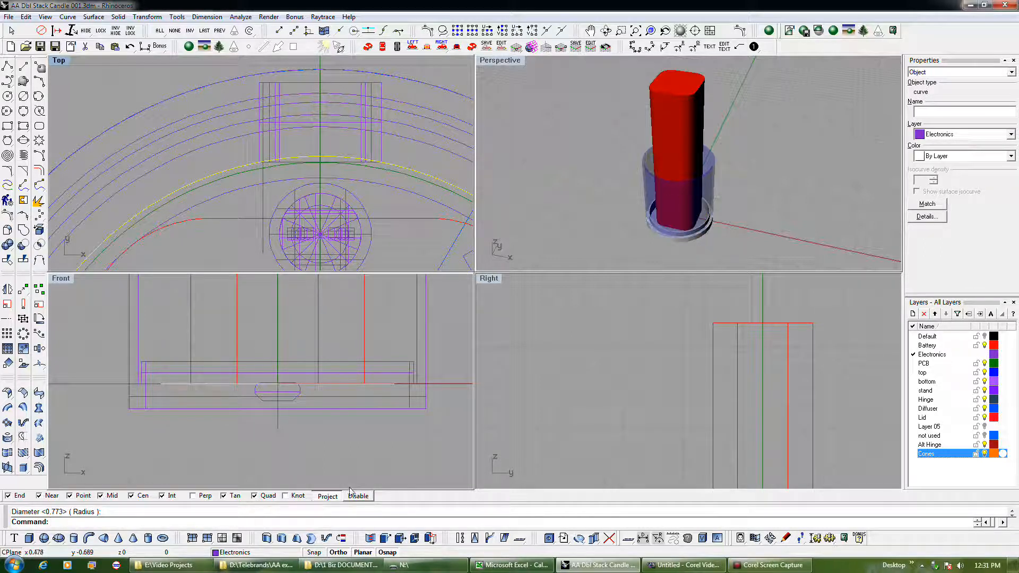
scroll(272, 375, "down", 1)
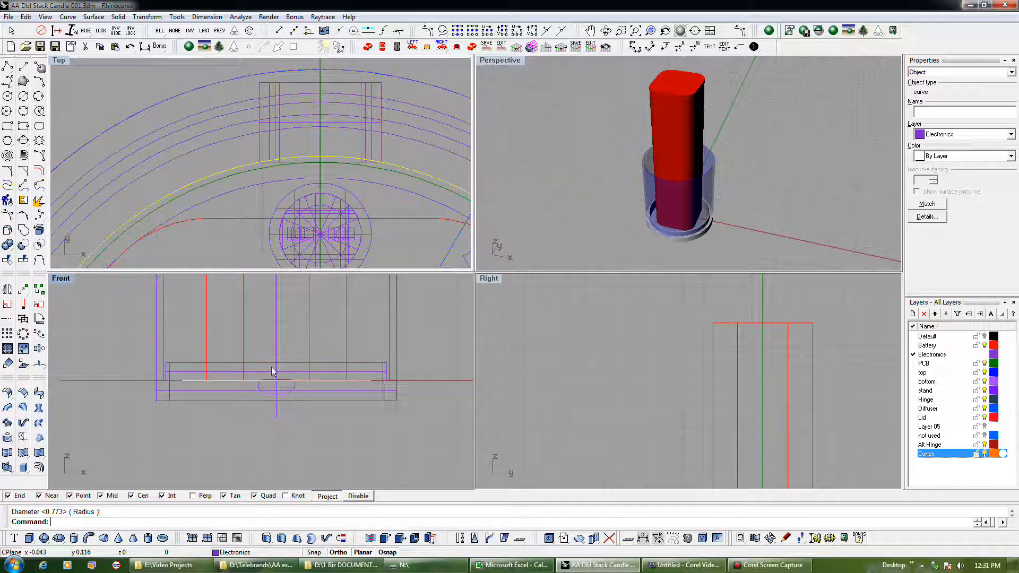
left_click(281, 538)
left_click(273, 459)
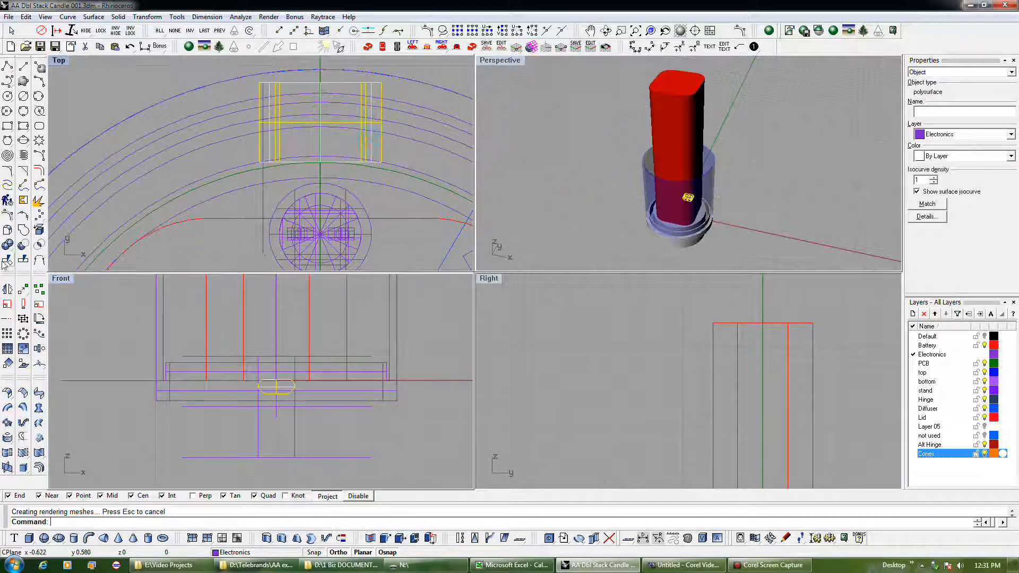
- Subtract the cylinder from the opening solid with a Boolean difference to curve its inner end
left_click(23, 244)
left_click(227, 409)
key("Return")
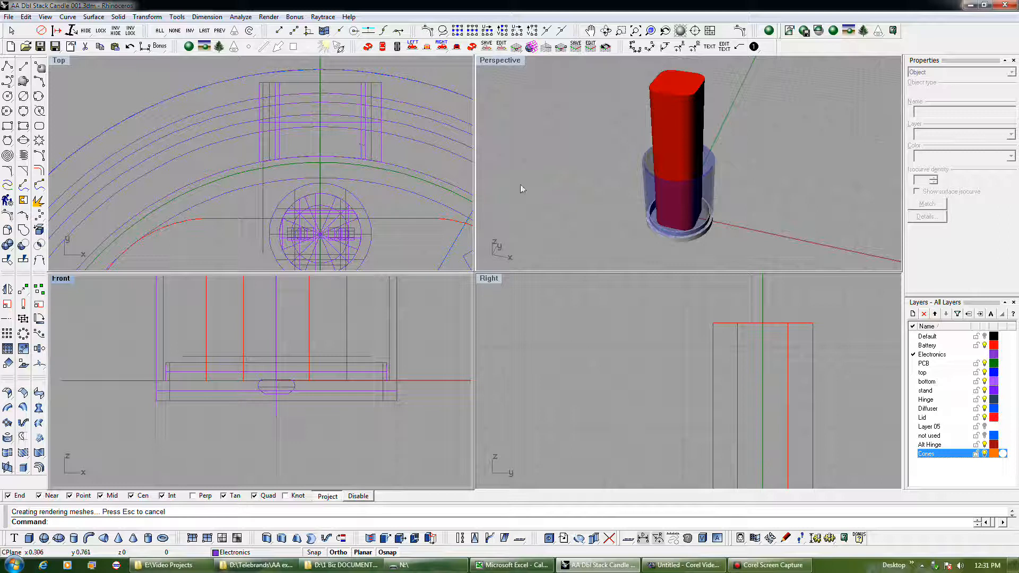
- Hide the Battery layer and examine how far the trimmed opening solid protrudes from the base's inner wall
scroll(718, 228, "up", 4)
right_click_drag(718, 228, 688, 235)
left_click(985, 345)
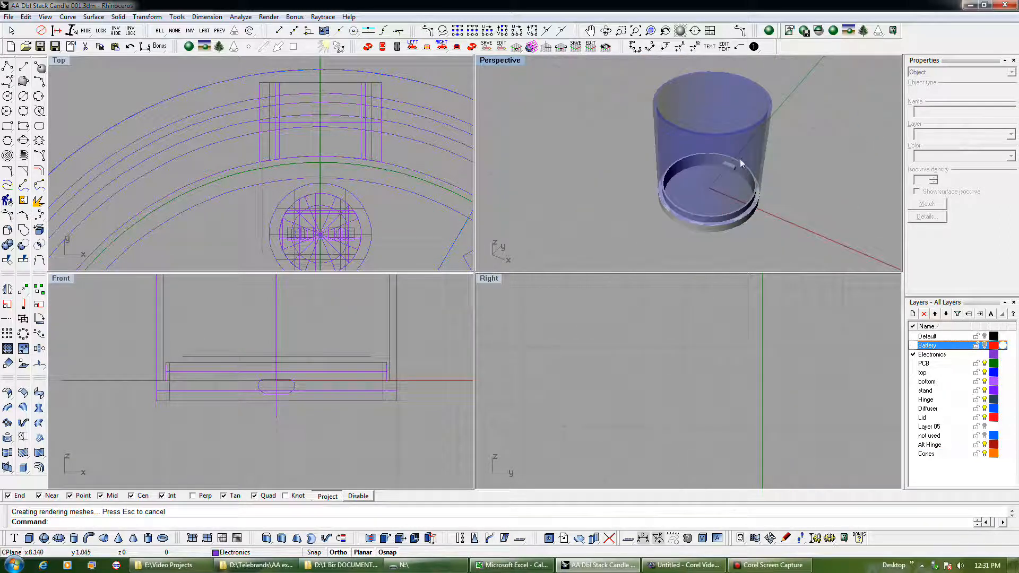
left_click(768, 192)
scroll(725, 164, "up", 3)
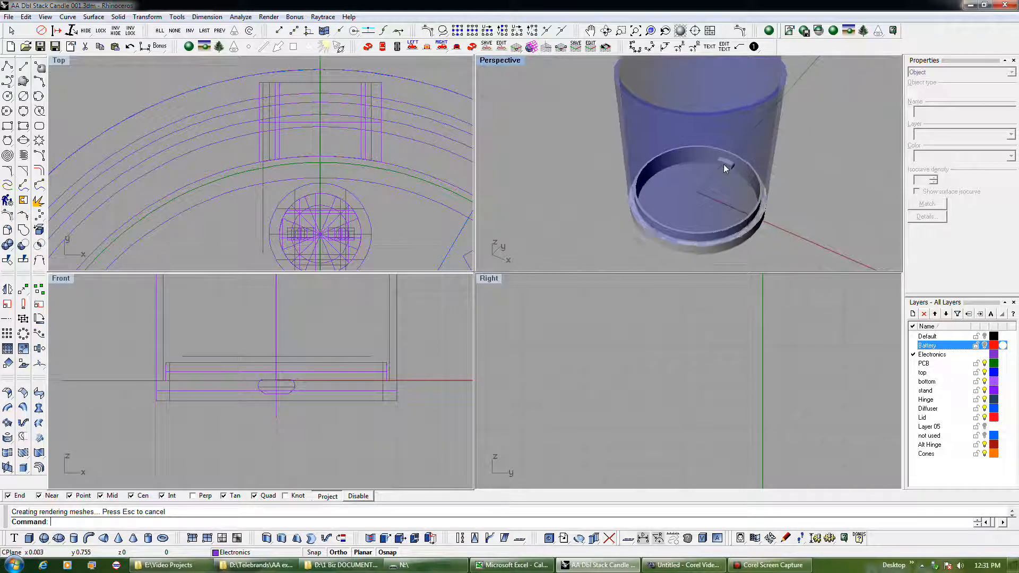
scroll(724, 166, "down", 4)
scroll(724, 168, "down", 2)
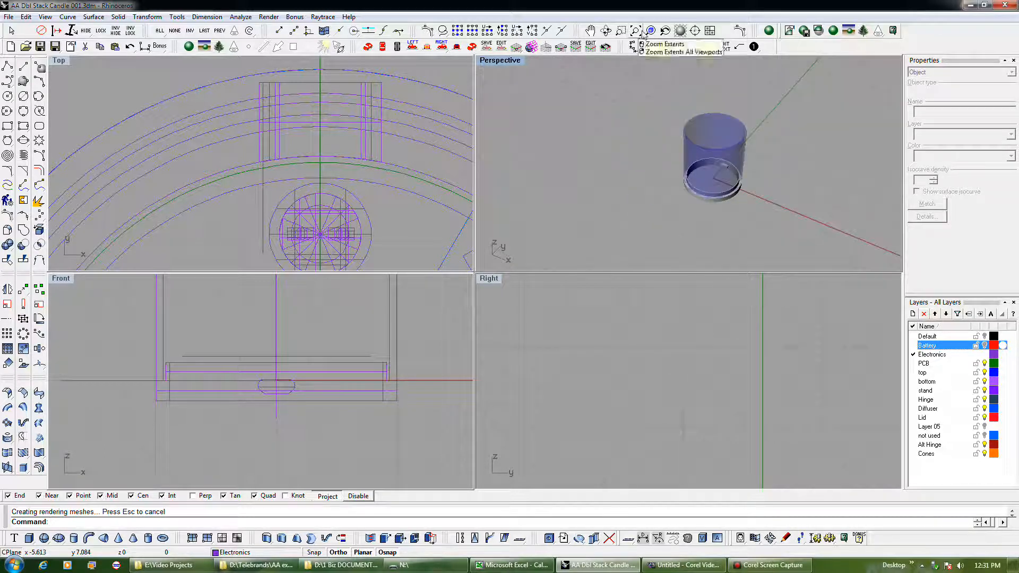
left_click(621, 30)
left_click_drag(690, 132, 744, 195)
scroll(700, 167, "up", 4)
scroll(730, 177, "up", 3)
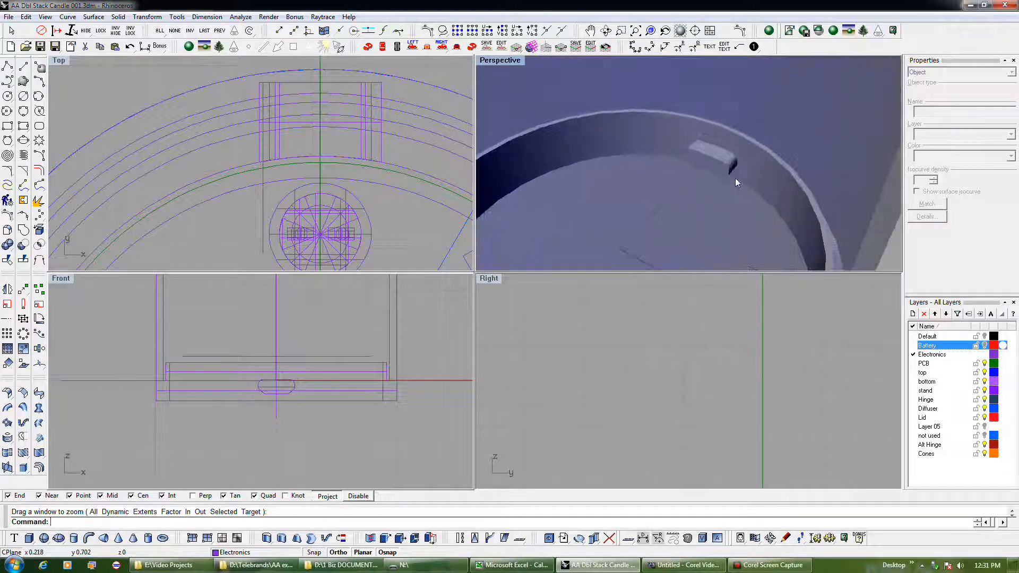
mouse_move(773, 199)
right_mouse_down()
mouse_move(719, 225)
mouse_move(753, 220)
mouse_move(757, 189)
mouse_move(720, 209)
mouse_move(766, 216)
right_mouse_up()
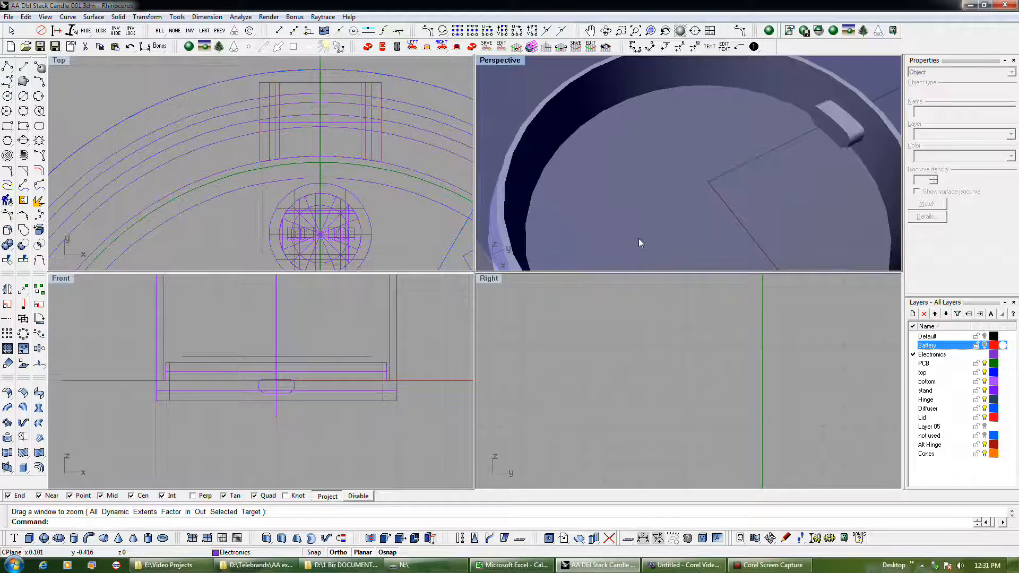
scroll(639, 238, "down", 2)
scroll(250, 153, "down", 4)
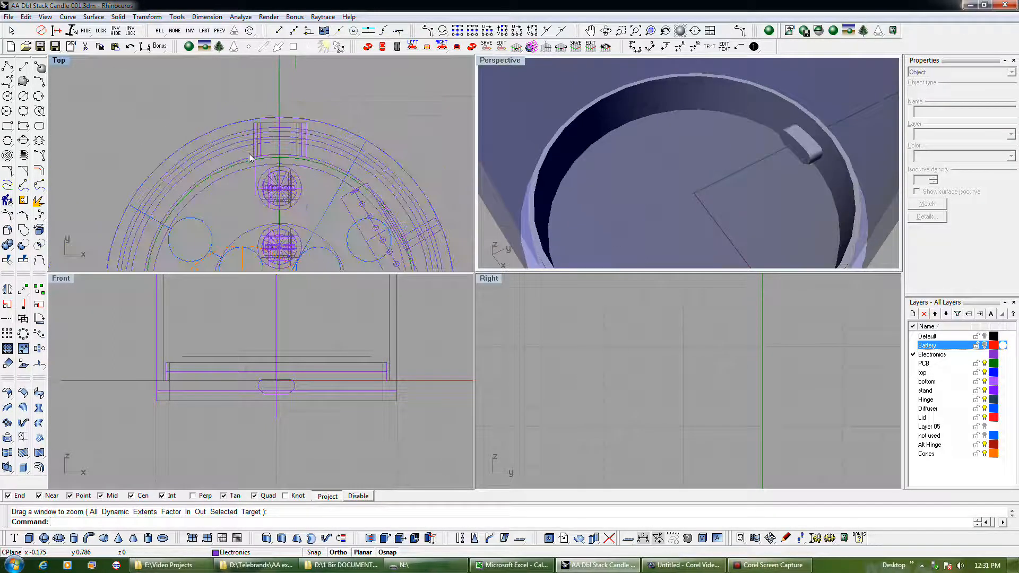
scroll(250, 154, "up", 1)
scroll(266, 152, "up", 3)
scroll(266, 152, "up", 1)
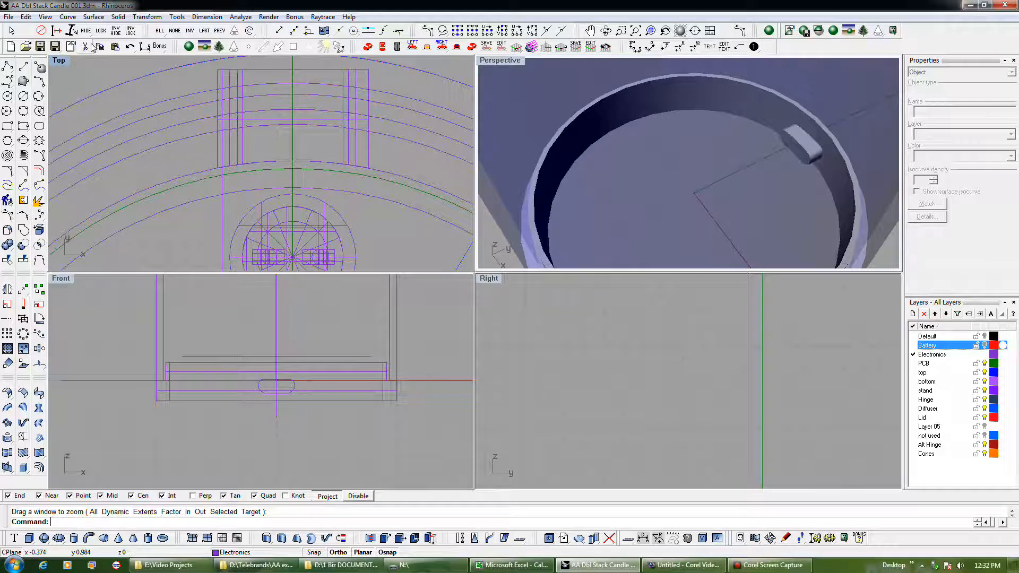
- Undo the hiding of the Battery layer and the Boolean difference on the opening solid
left_click(131, 47)
left_click(132, 49)
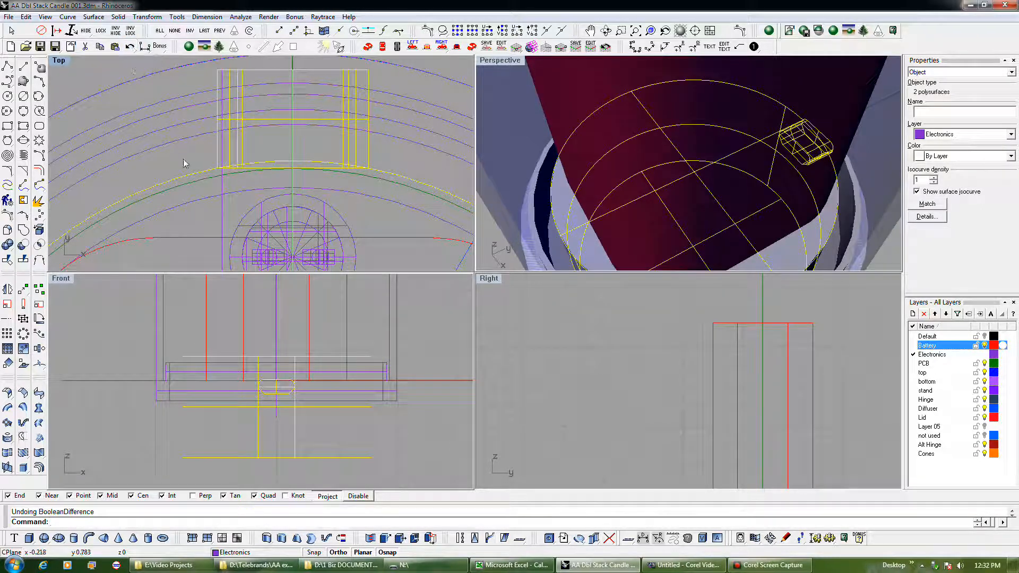
left_click(8, 67)
left_click(8, 67)
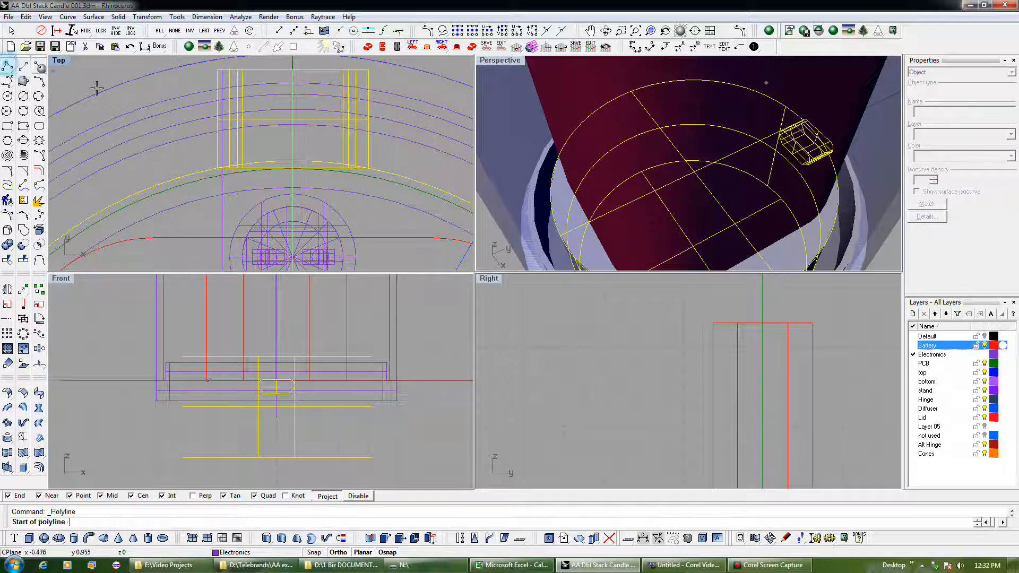
left_click(218, 114)
key("Return")
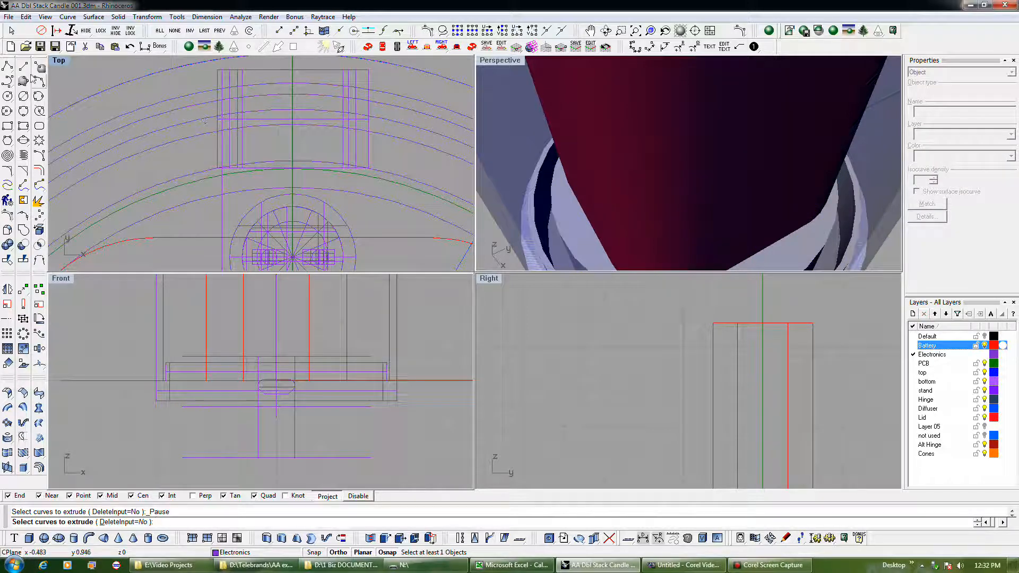
- Draw a polyline from the wall circle's crossing with the opening solid's left edge, about 0.075 inward, ending with a short outward sideways segment
left_click(8, 69)
scroll(217, 114, "up", 4)
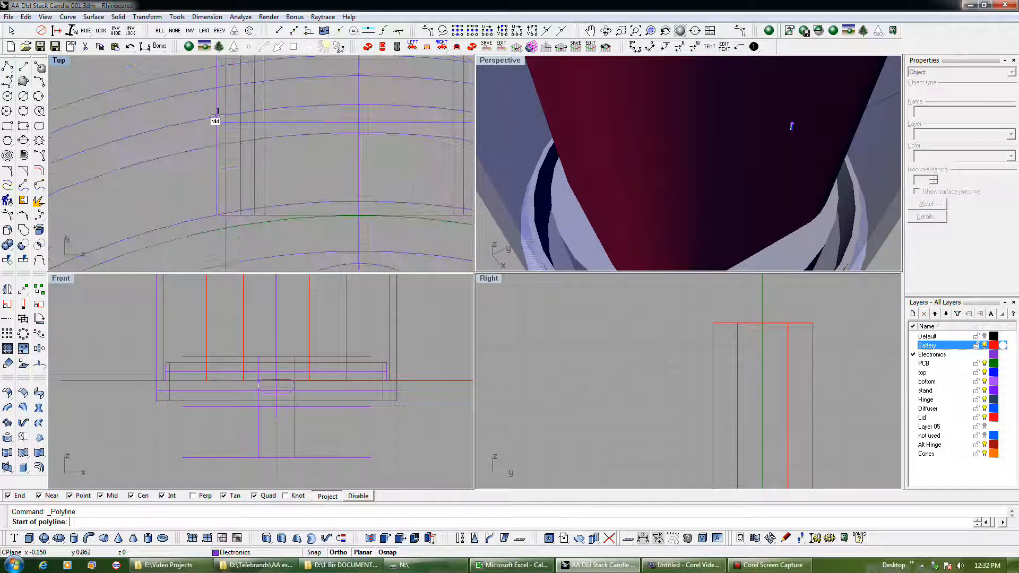
scroll(217, 114, "up", 3)
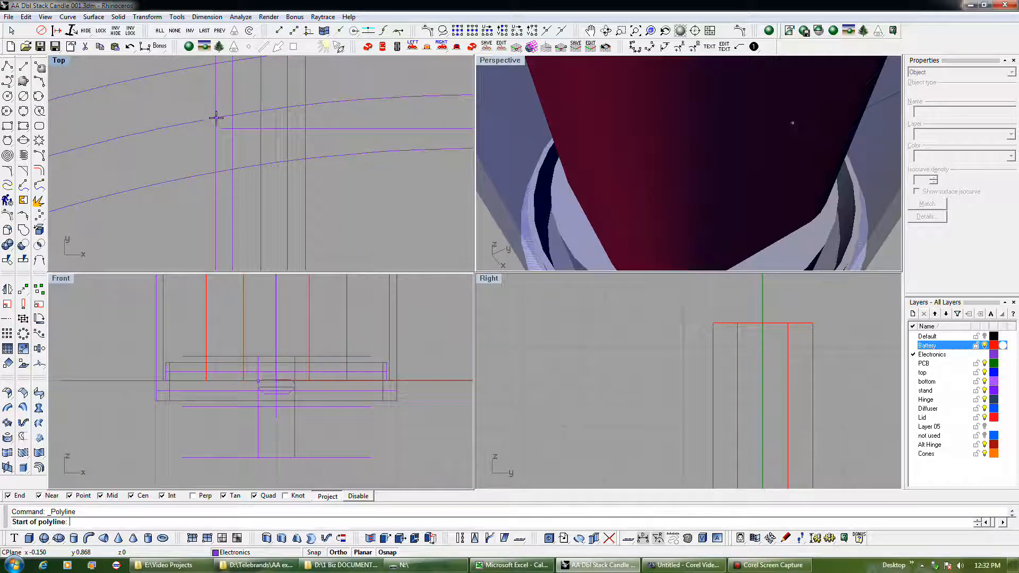
left_click(215, 118)
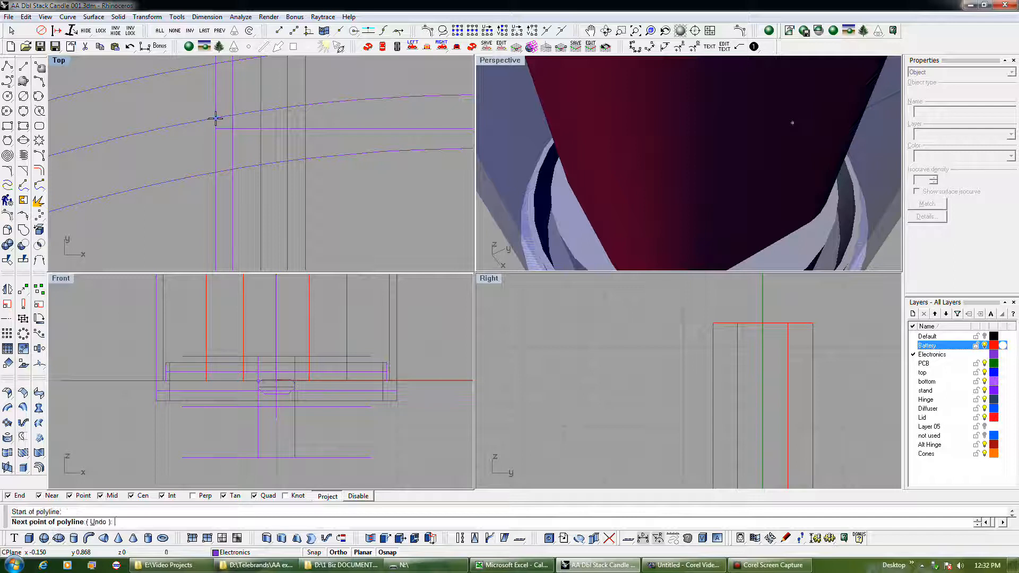
scroll(213, 175, "down", 2)
scroll(213, 175, "down", 1)
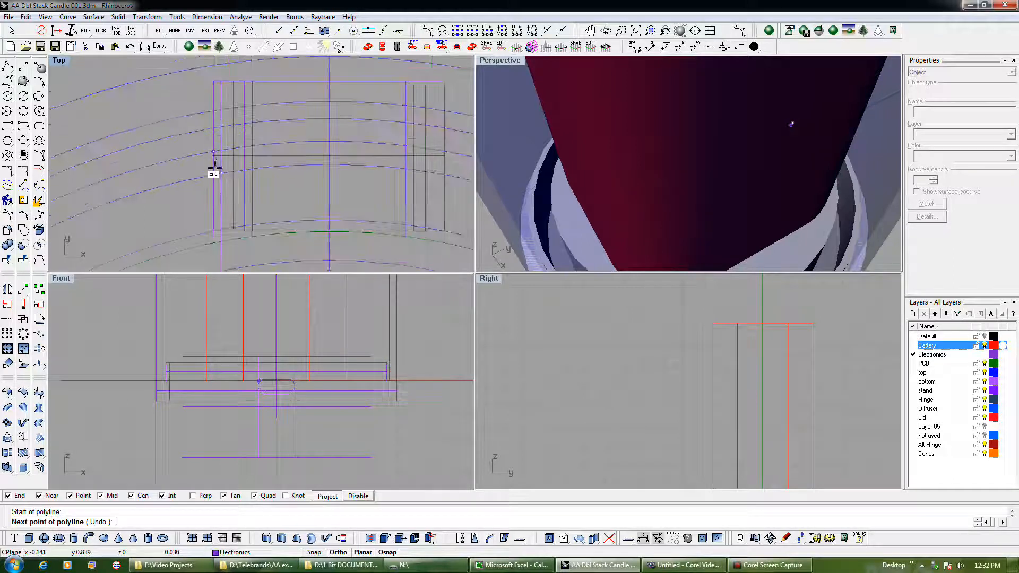
left_click(212, 209)
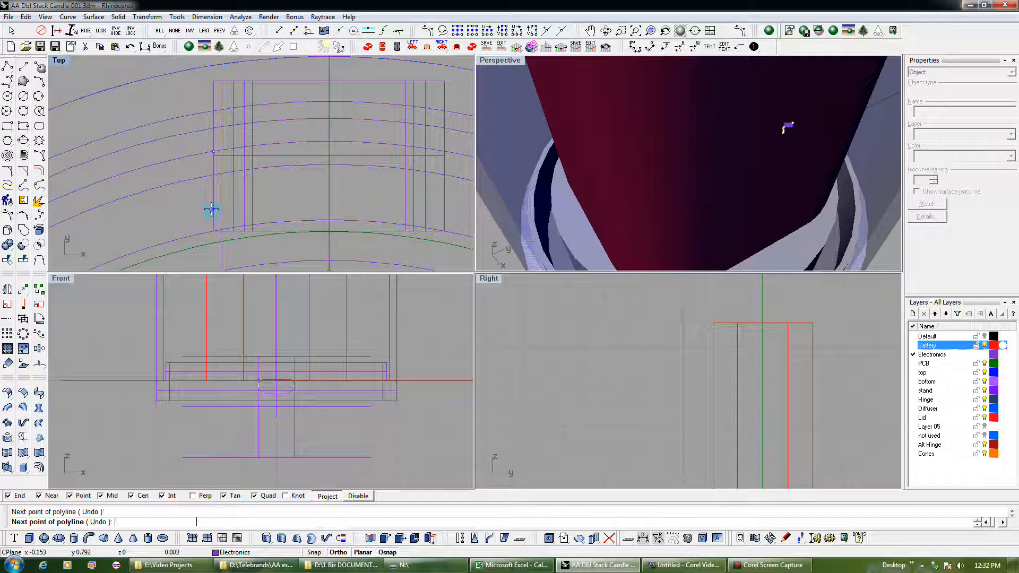
right_click(178, 207)
scroll(177, 190, "down", 3)
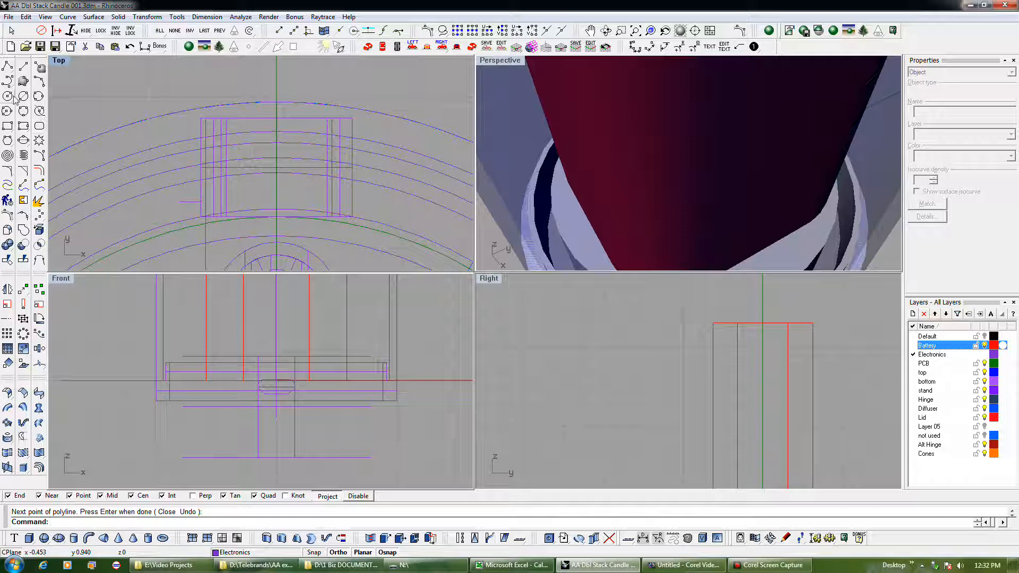
- Draw an origin-centred circle through the polyline's corner and extrude it downward past the base as a second solid cylinder
left_click(8, 96)
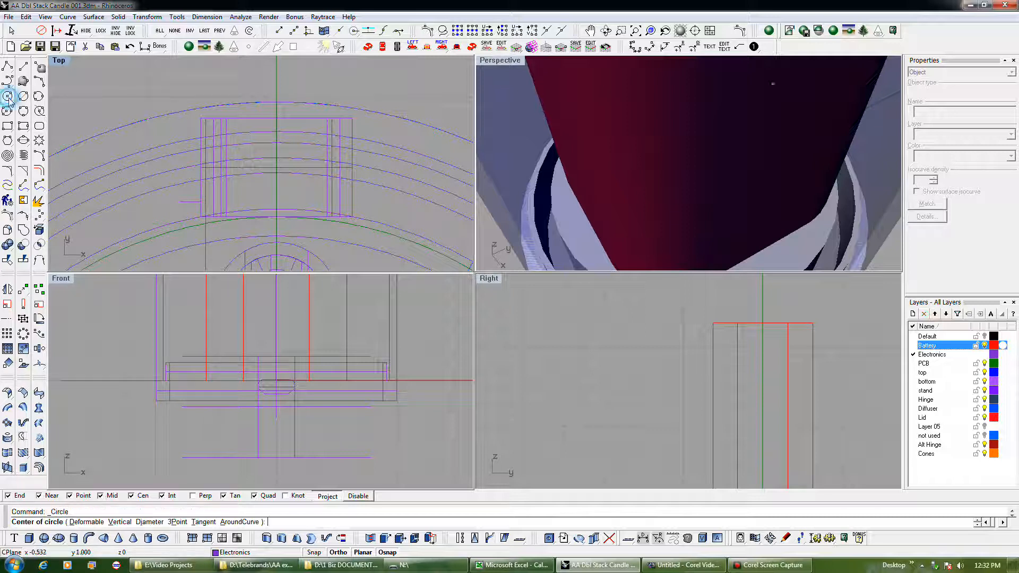
left_click(167, 117)
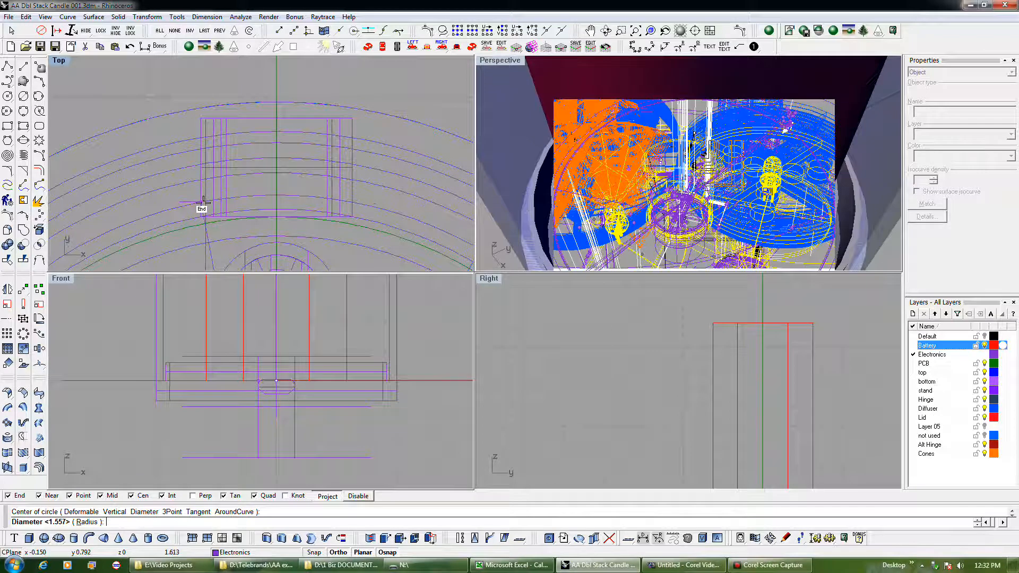
left_click(203, 201)
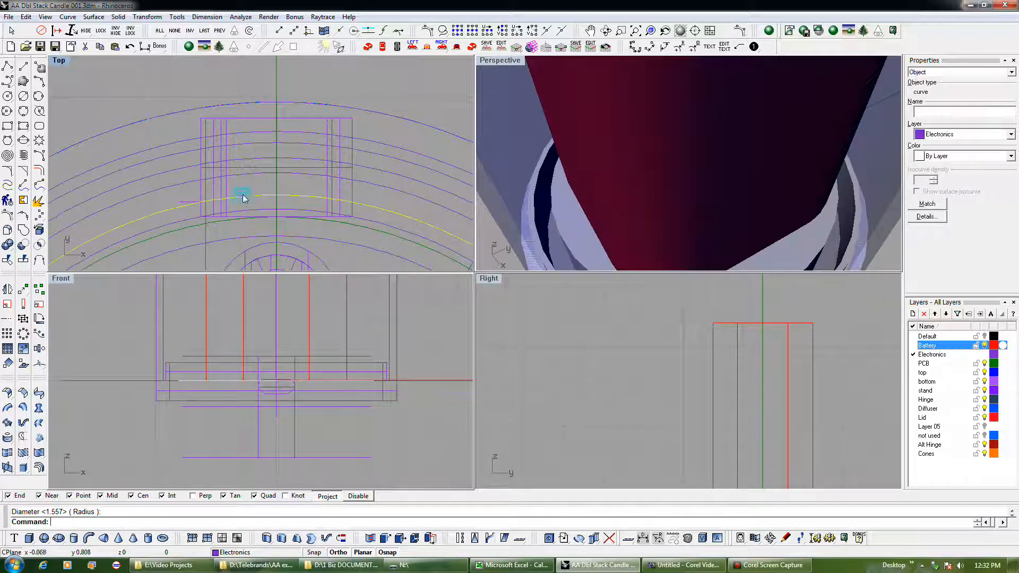
scroll(348, 420, "down", 4)
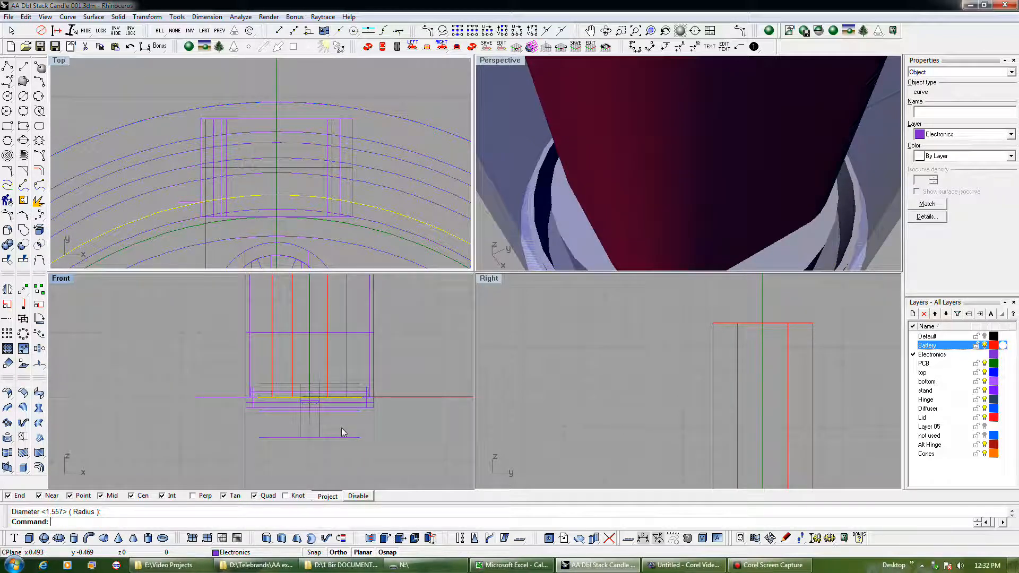
left_click(281, 538)
left_click(289, 471)
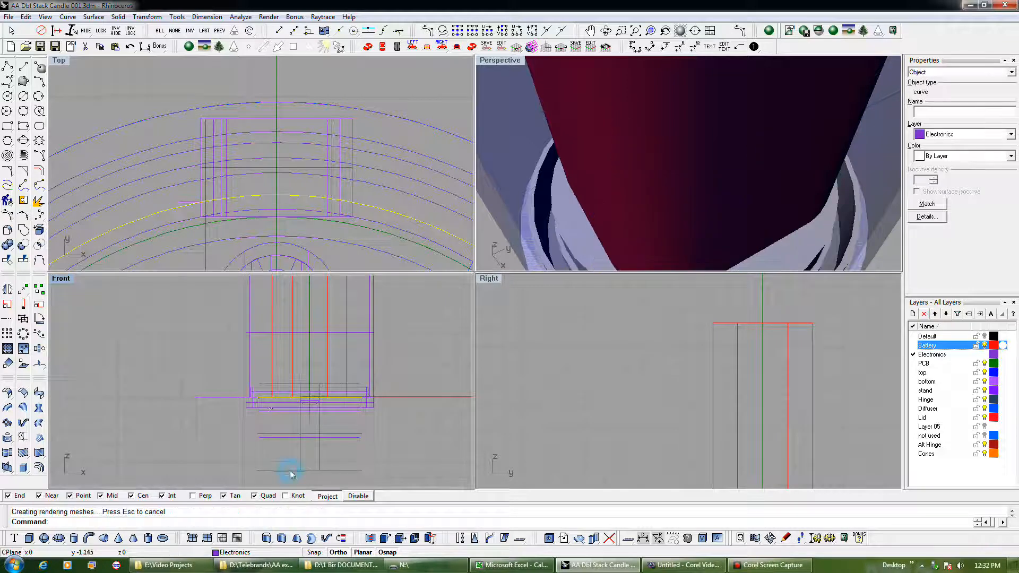
- Try trimming the opening solid by subtracting a cylinder solid and deleting the leftover cylinder, and undo these changes
left_click(221, 190)
left_click(23, 230)
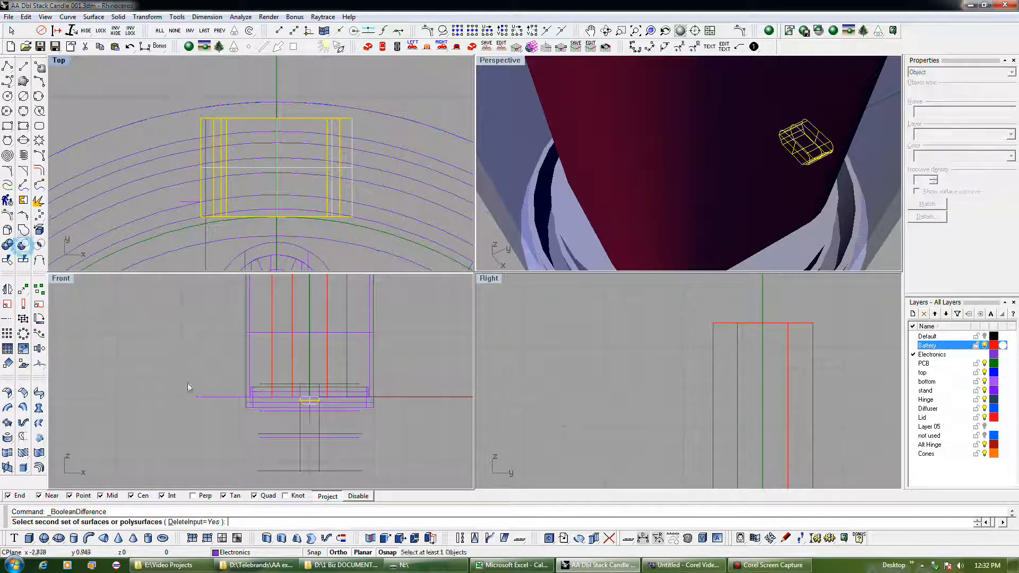
left_click(298, 451)
key("Return")
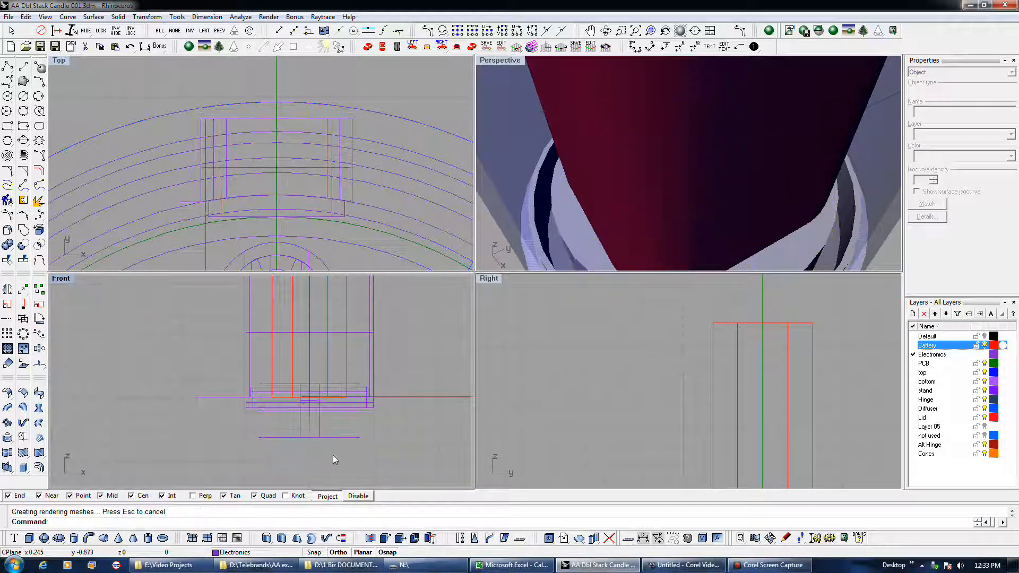
key("Delete")
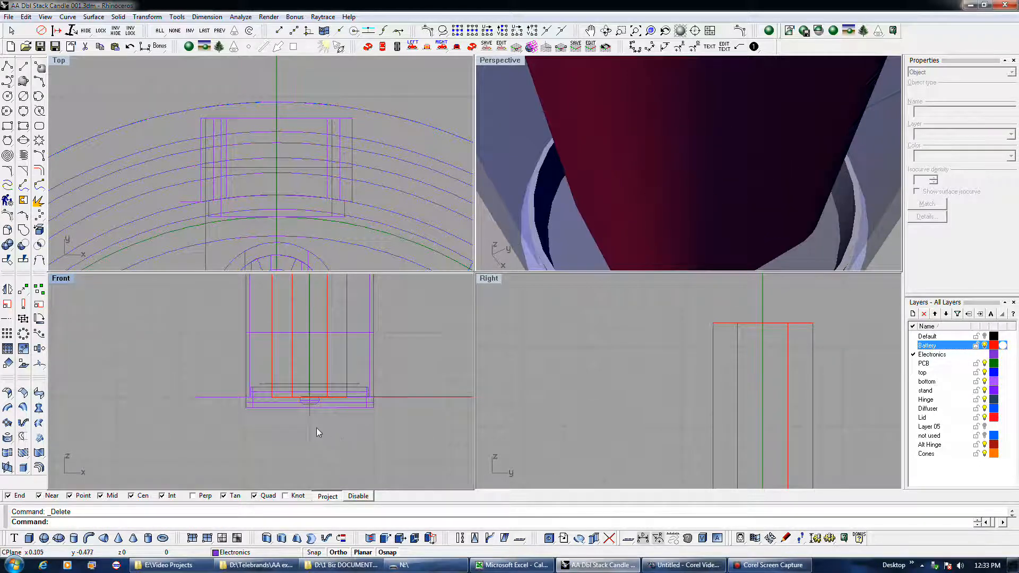
left_click(248, 222)
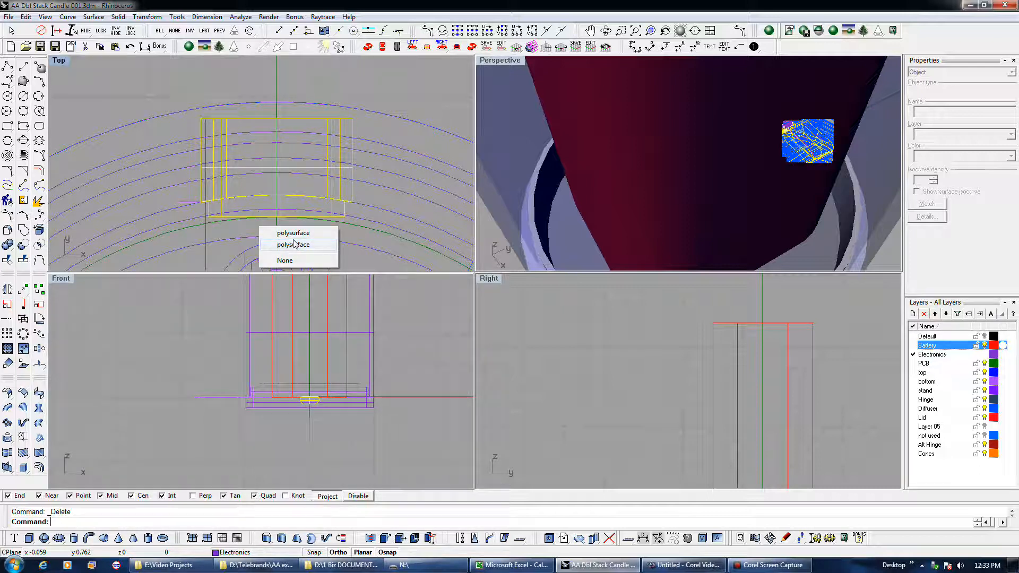
left_click(410, 338)
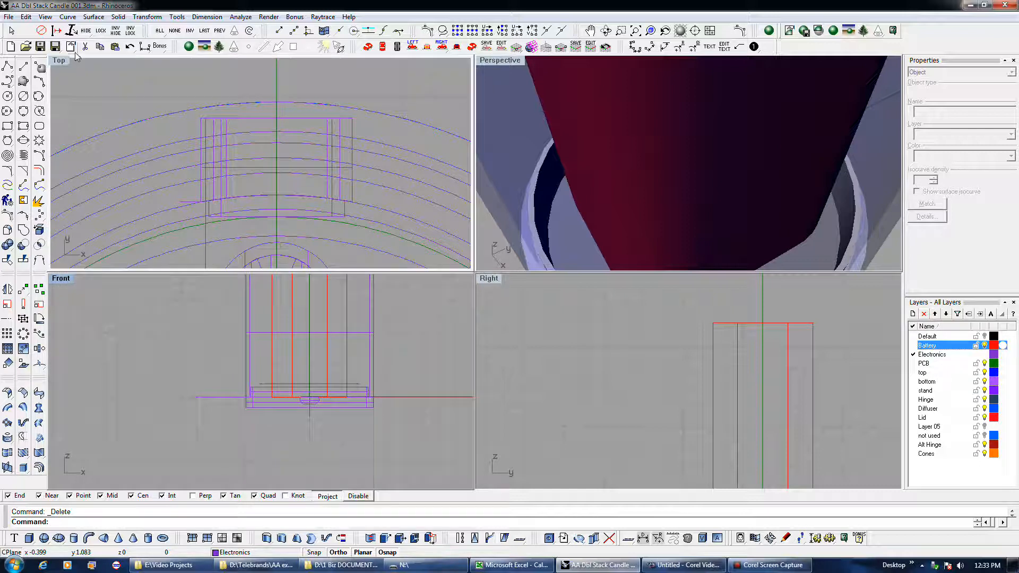
left_click(130, 46)
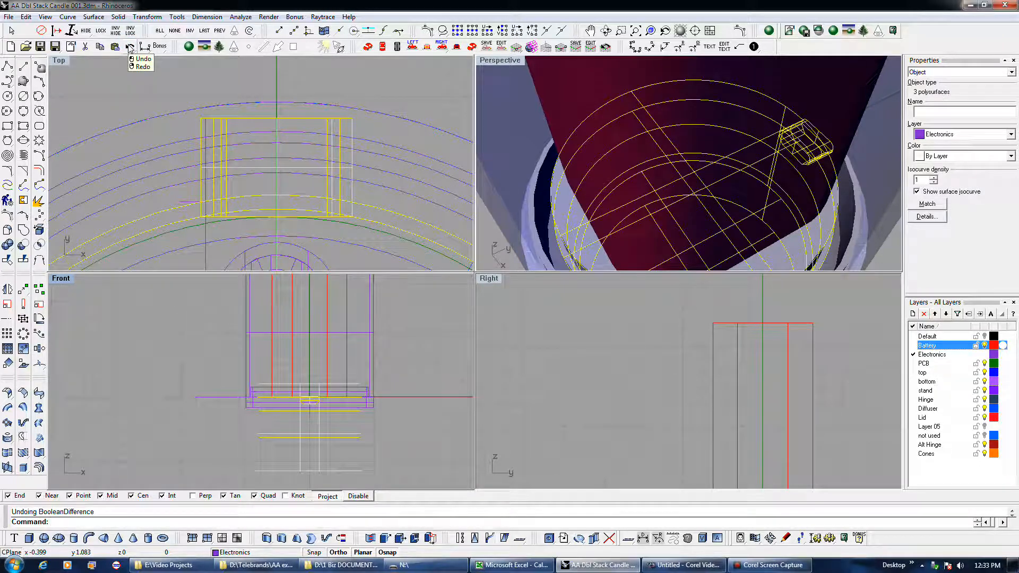
- Delete the smaller of the two overlapping cylinder solids below the base, keeping the larger one for trimming
left_click(437, 425)
left_click(358, 441)
key("Delete")
left_click(350, 432)
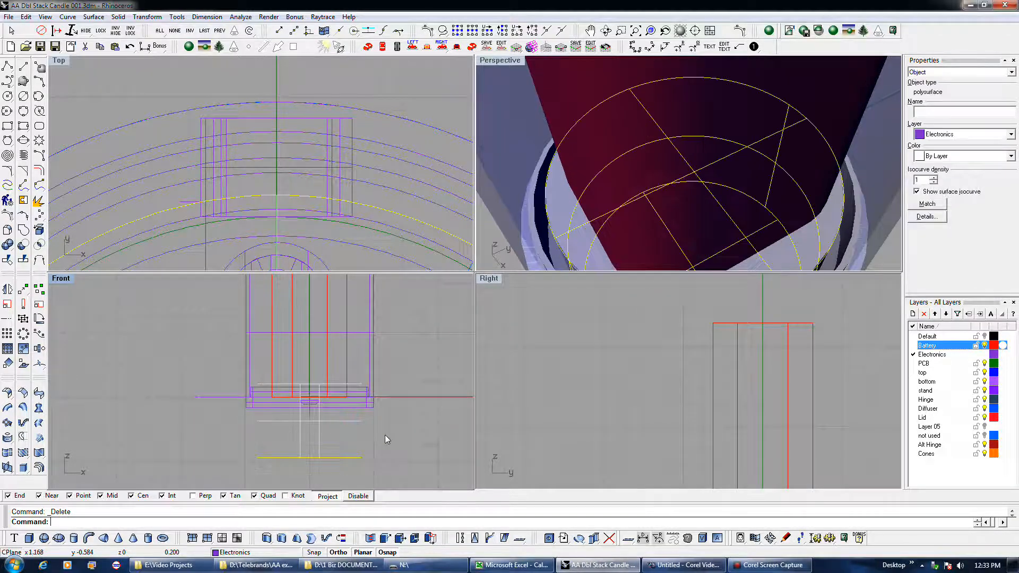
- Subtract the remaining cylinder solid from the opening solid with a Boolean difference to curve its inner end
left_click(337, 185)
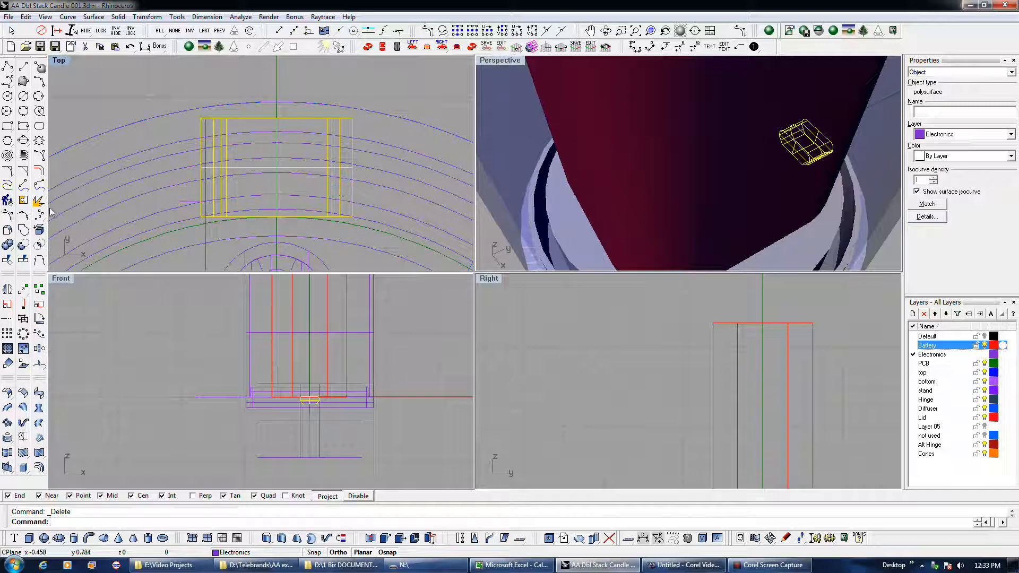
left_click(23, 245)
left_click(348, 417)
key("Return")
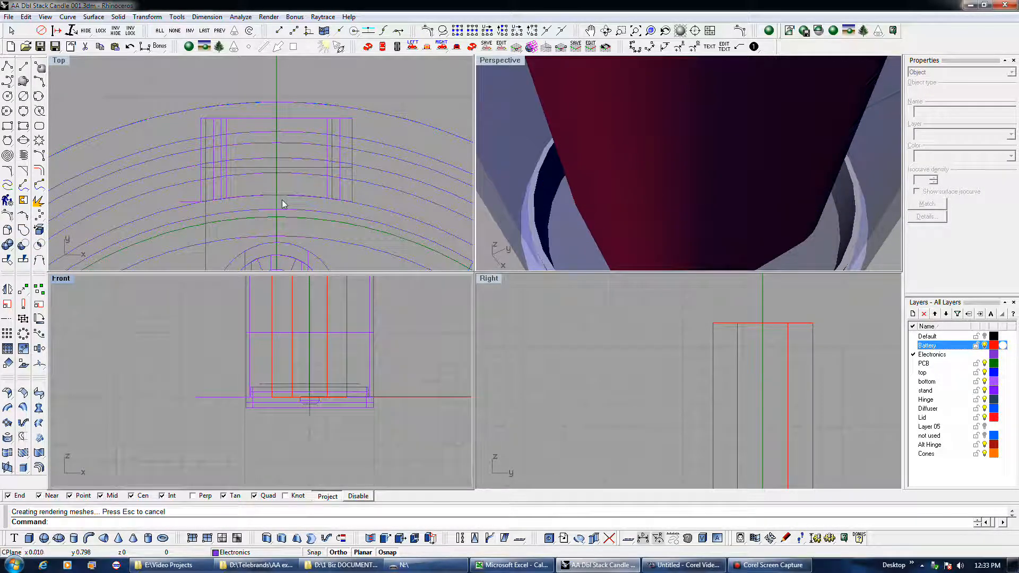
- Delete the short construction polyline beside the trimmed opening solid's inner corner
left_click(187, 202)
key("Delete")
left_click(205, 208)
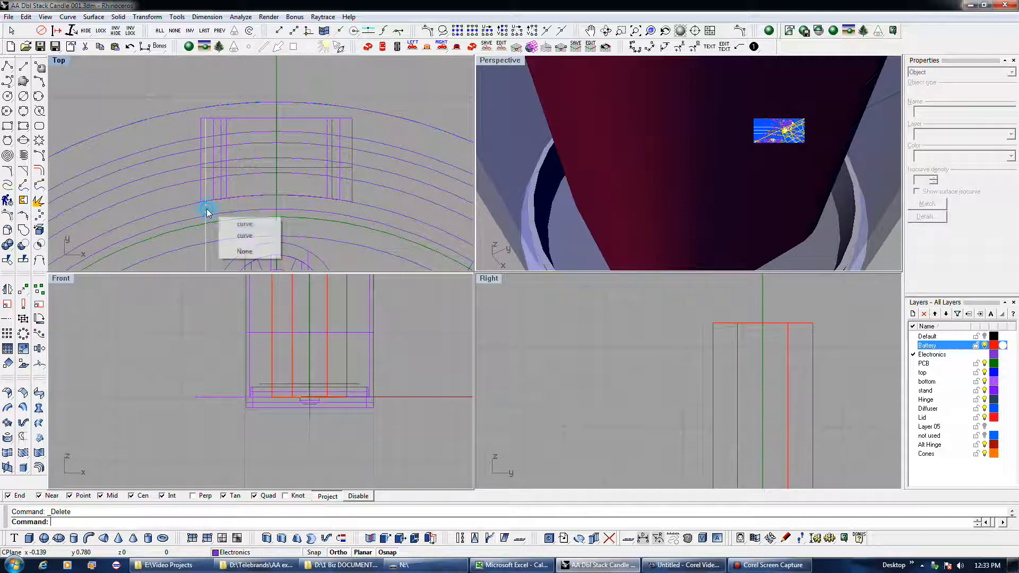
left_click(244, 235)
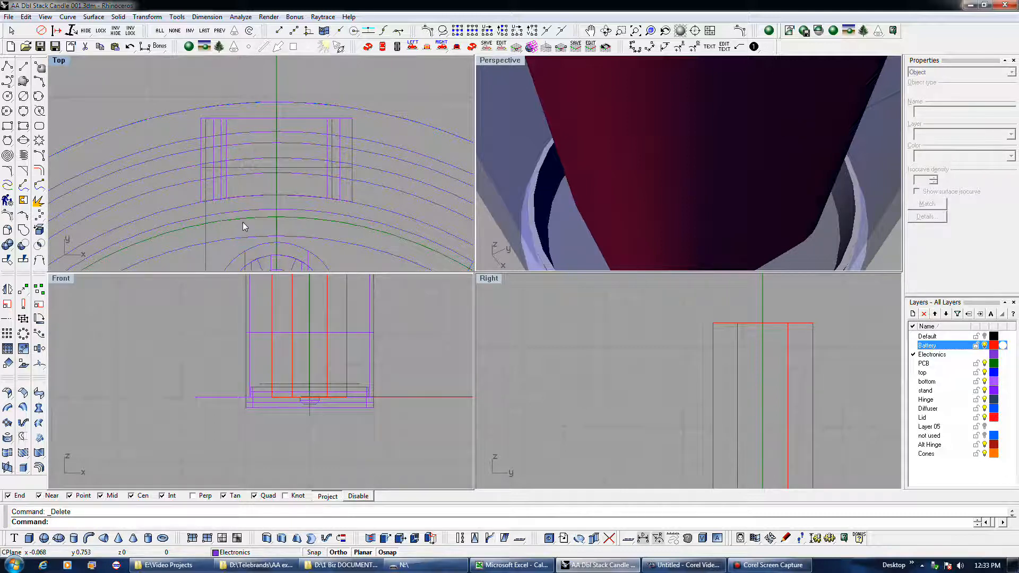
- Hide the Battery layer and examine how the trimmed opening solid protrudes from the base's inner wall
right_click_drag(727, 259, 727, 219)
left_click(984, 345)
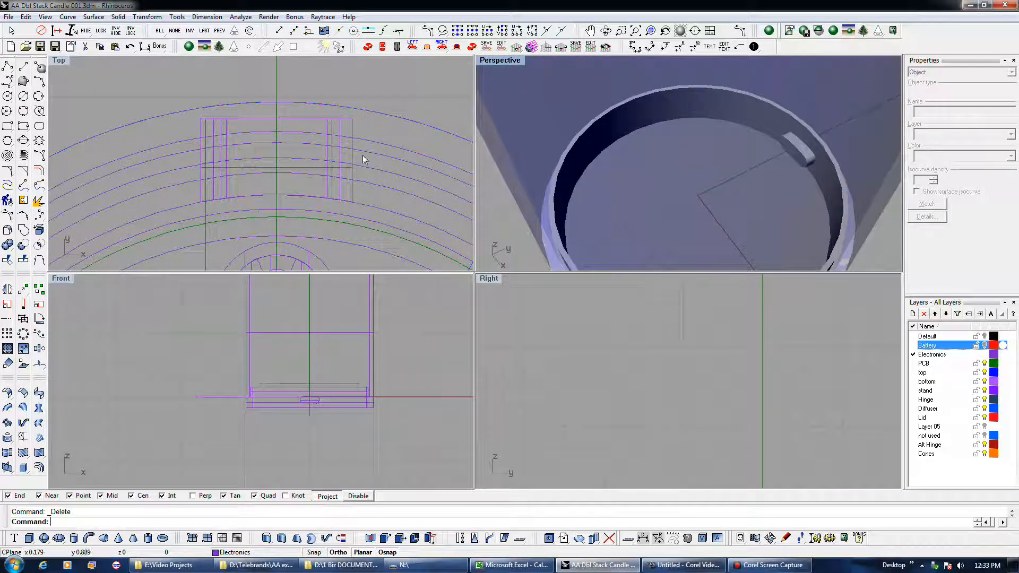
scroll(290, 140, "down", 4)
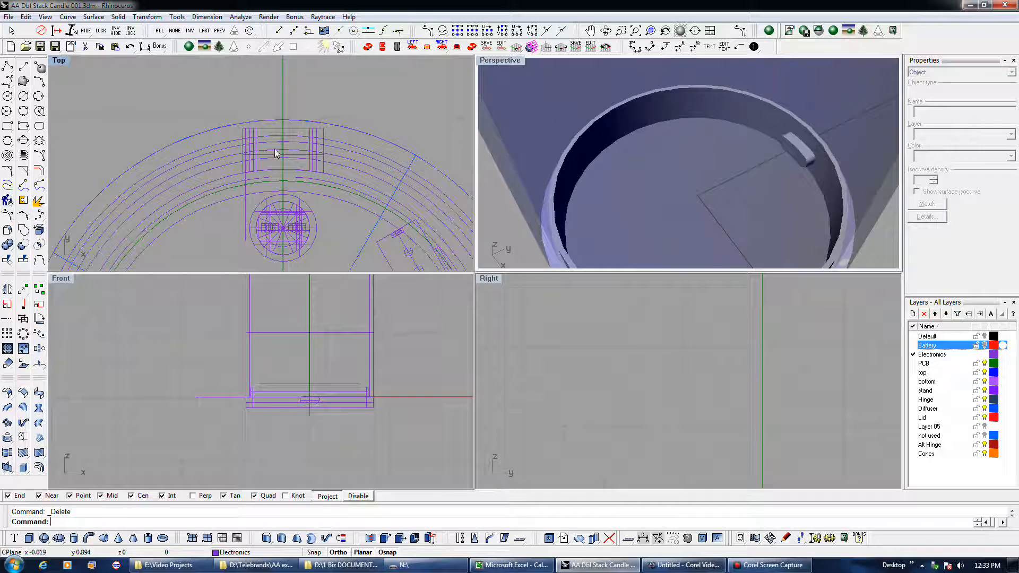
- Shift the circle just outside the opening solid's inner end to inspect the nearby curves, and undo the shift
left_click(232, 163)
left_click_drag(233, 159, 232, 167)
scroll(231, 166, "down", 5)
scroll(248, 232, "up", 6)
scroll(226, 216, "up", 4)
left_click_drag(228, 159, 228, 170)
scroll(276, 228, "down", 6)
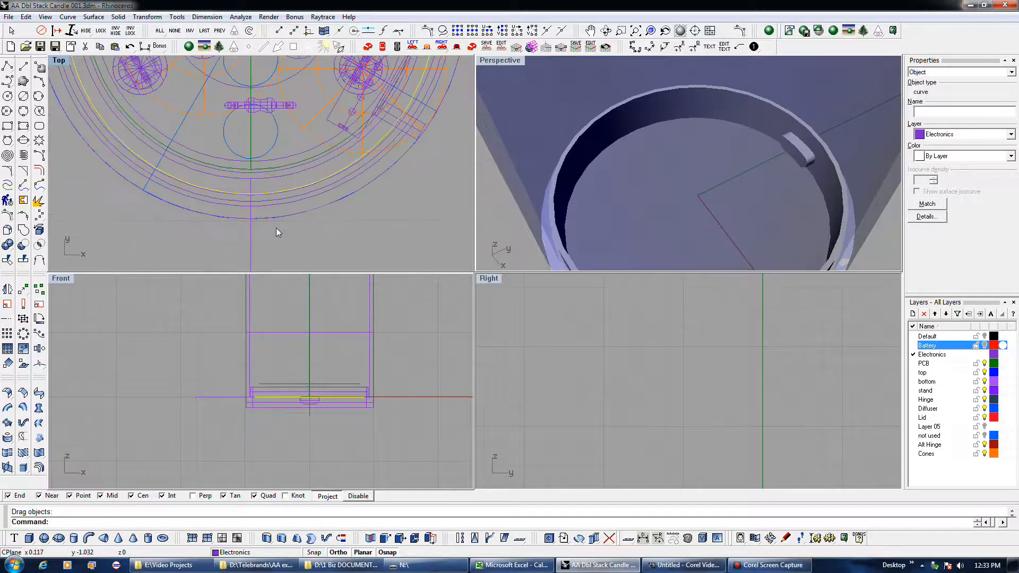
scroll(273, 133, "up", 5)
scroll(271, 109, "up", 3)
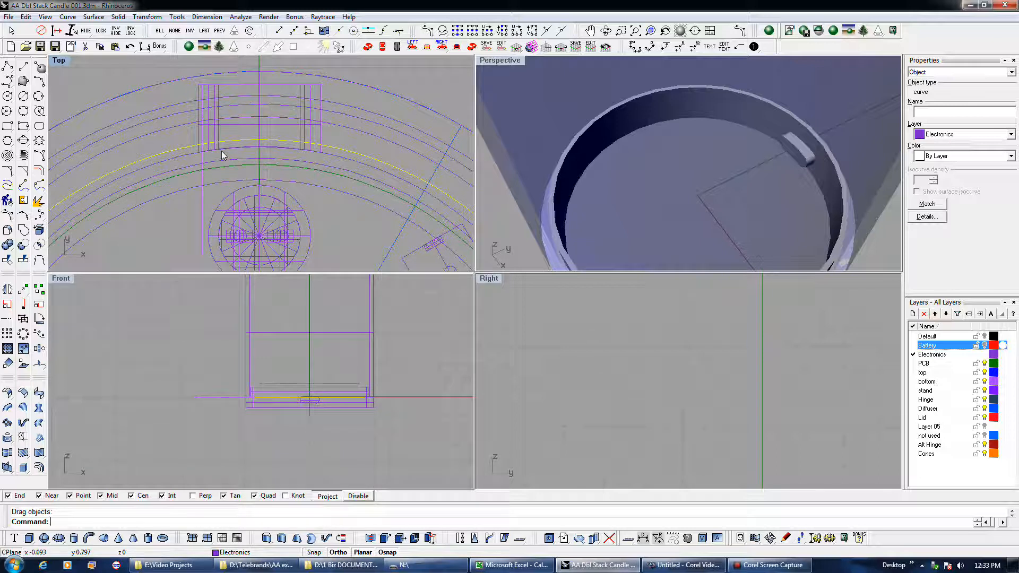
left_click(130, 48)
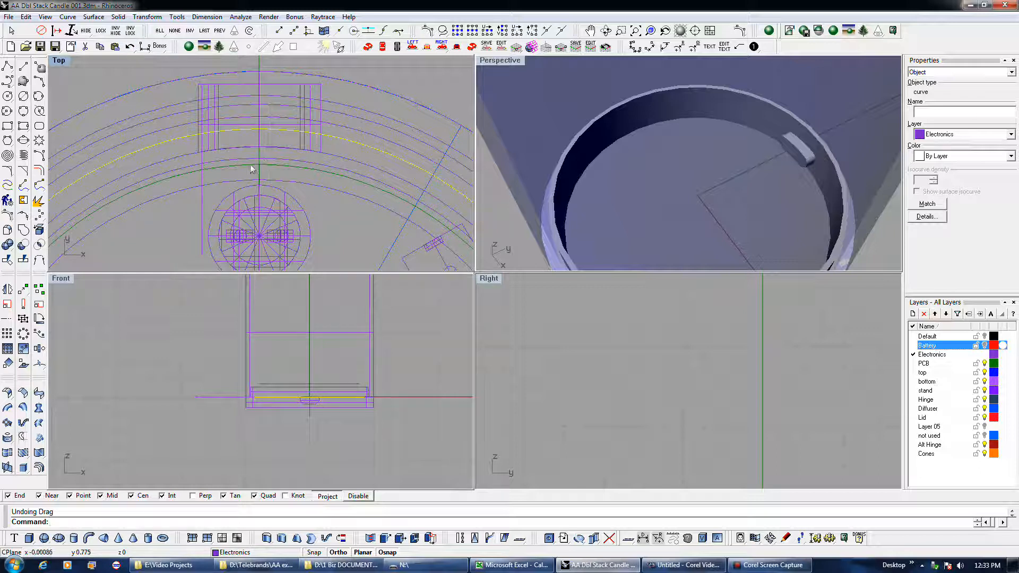
- Select the vertical construction line along the opening solid's left edge, check its location in the Right view, and delete it
left_click(202, 195)
left_click(202, 204)
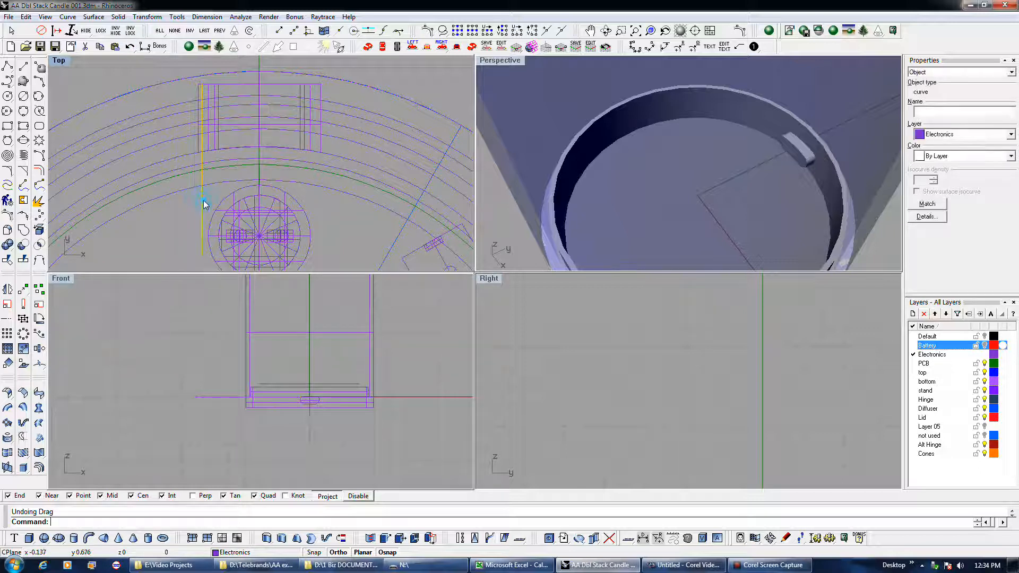
scroll(306, 394, "down", 5)
scroll(624, 390, "down", 5)
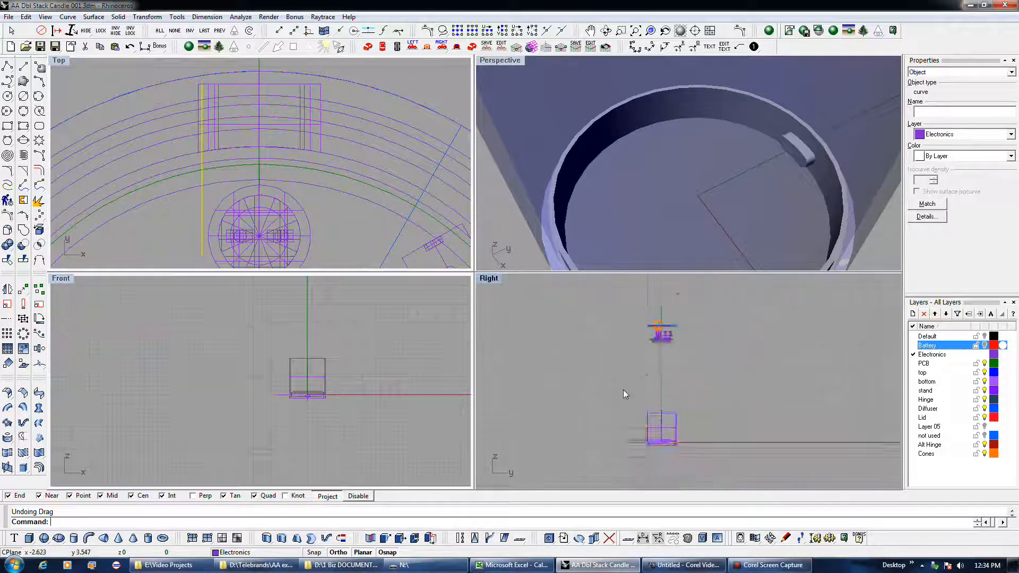
scroll(661, 435, "up", 3)
scroll(651, 417, "up", 3)
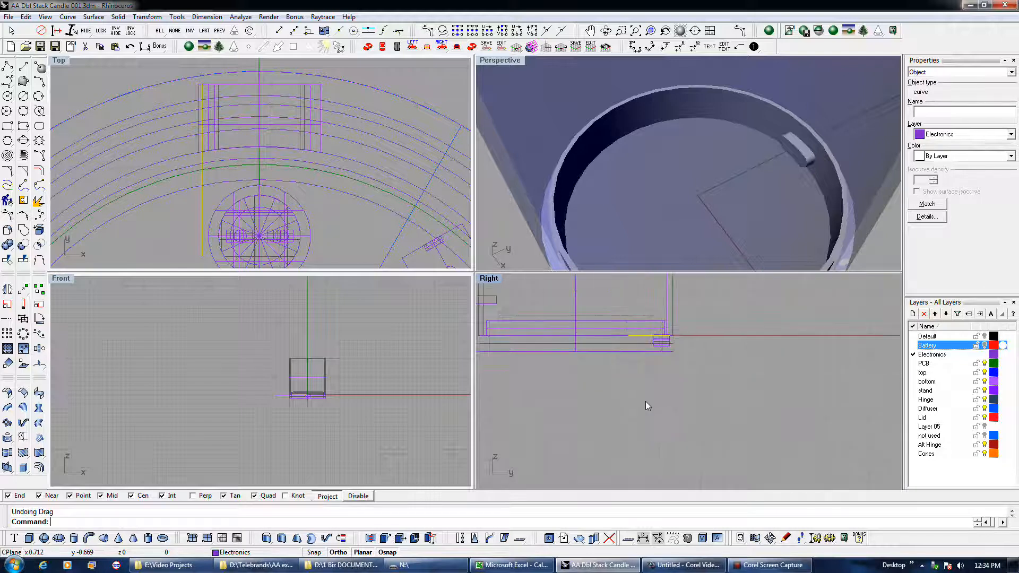
key("Delete")
scroll(184, 136, "down", 2)
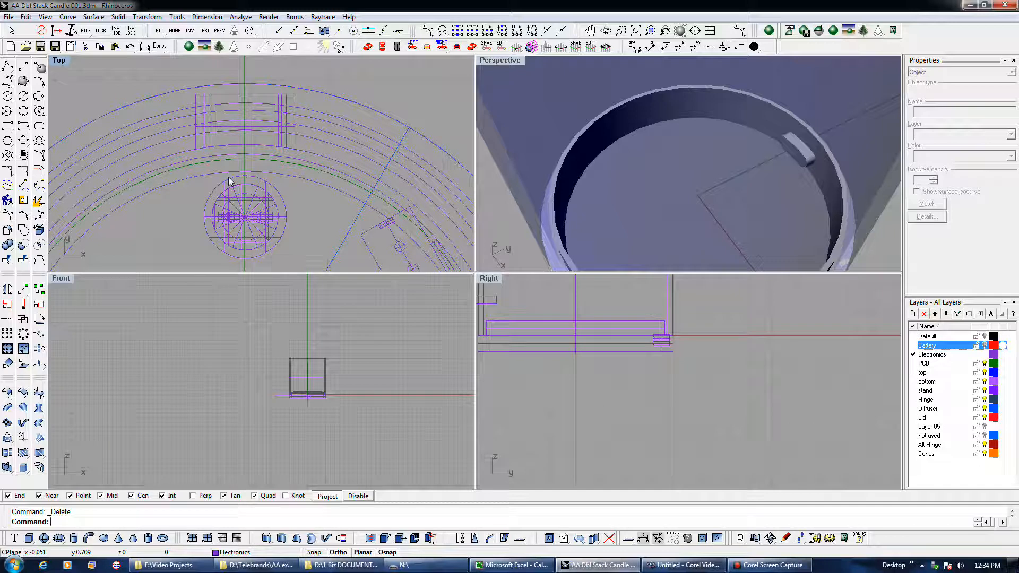
- Delete the circle that follows the opening solid's curved inner end and undo the deletion
left_click(306, 154)
key("Delete")
scroll(282, 148, "up", 3)
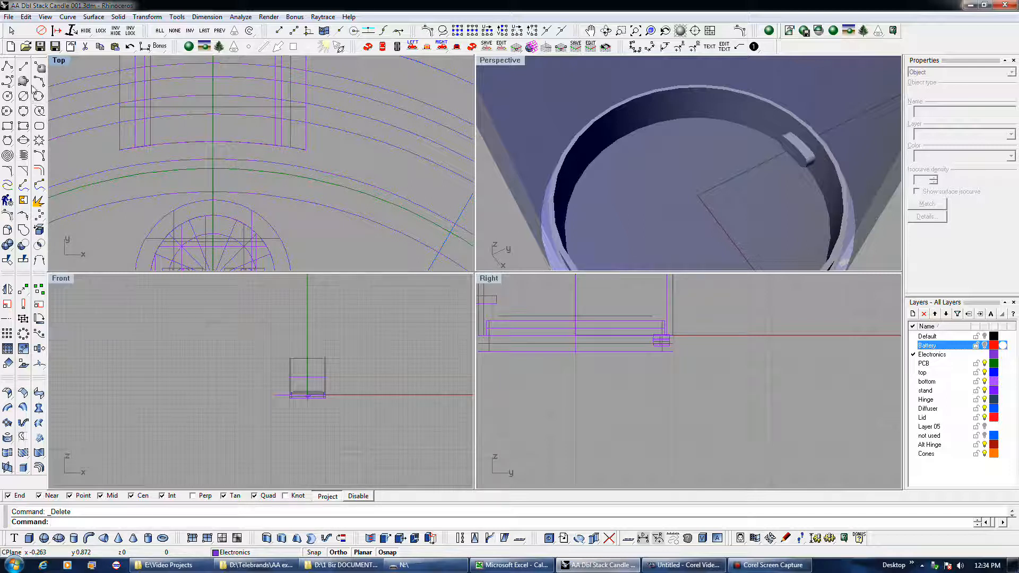
left_click(130, 46)
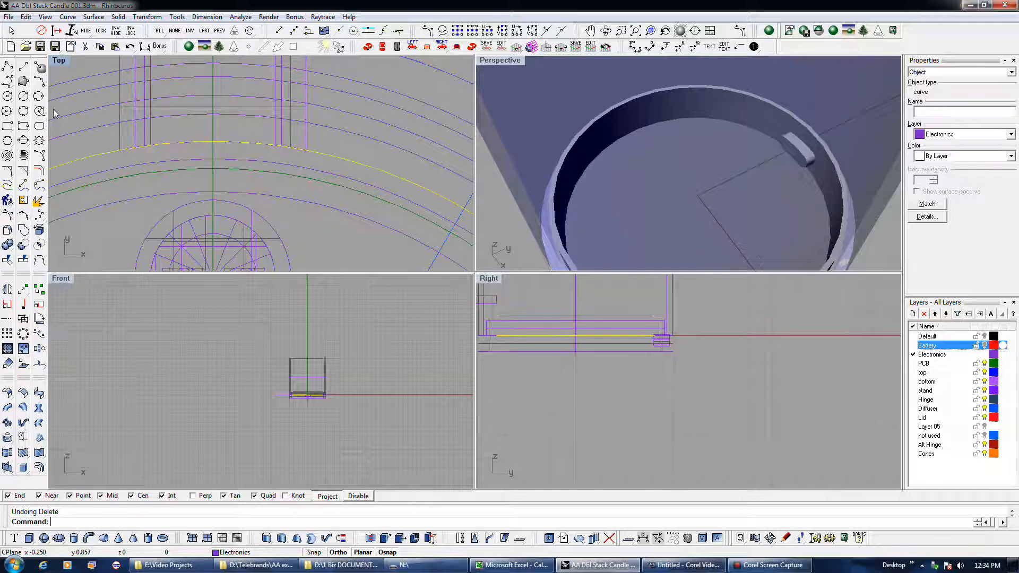
- Offset the circle at the opening solid's inner end inward by 0.03
left_click(38, 170)
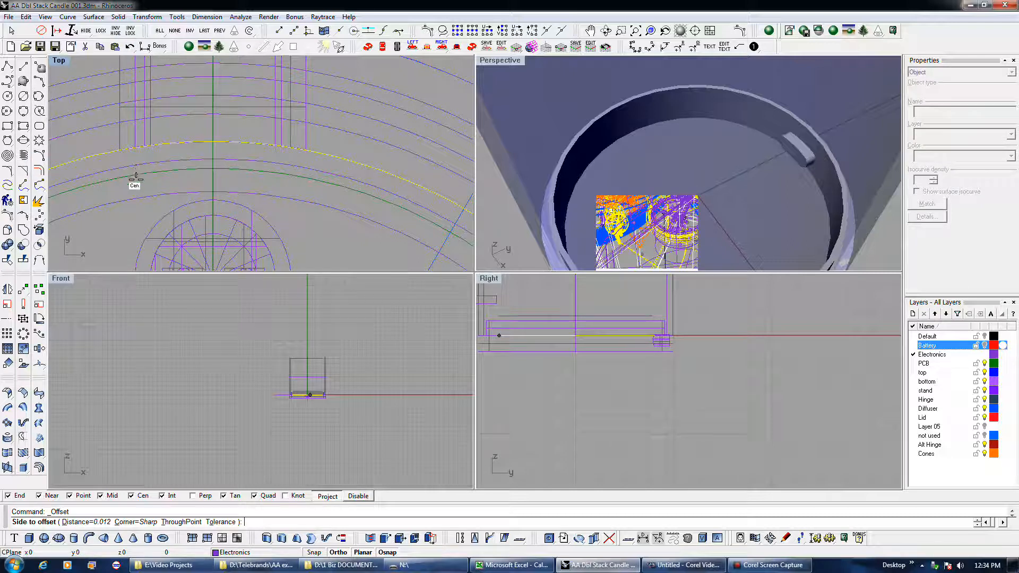
type(".03")
key("Return")
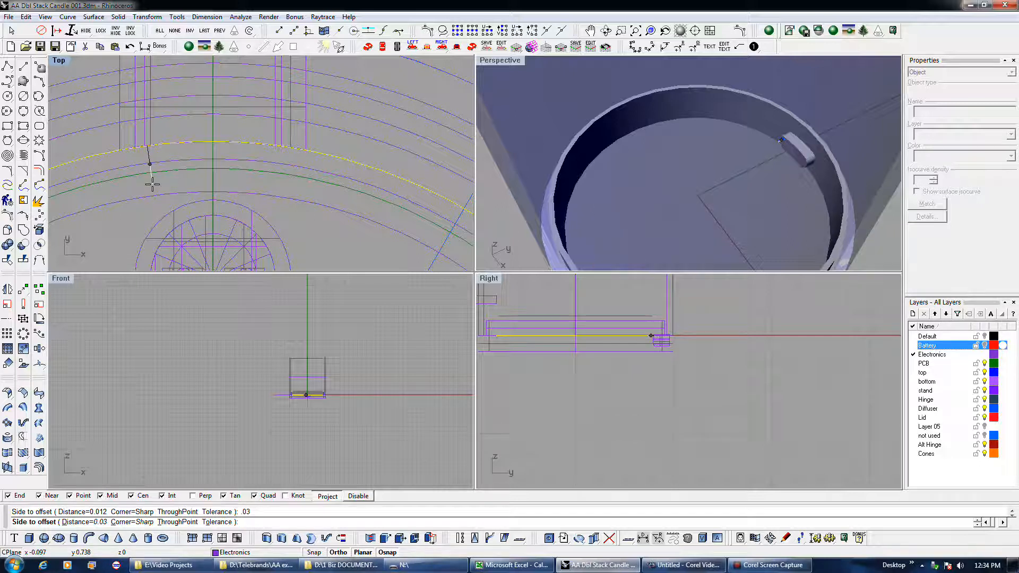
left_click(152, 184)
scroll(153, 185, "down", 5)
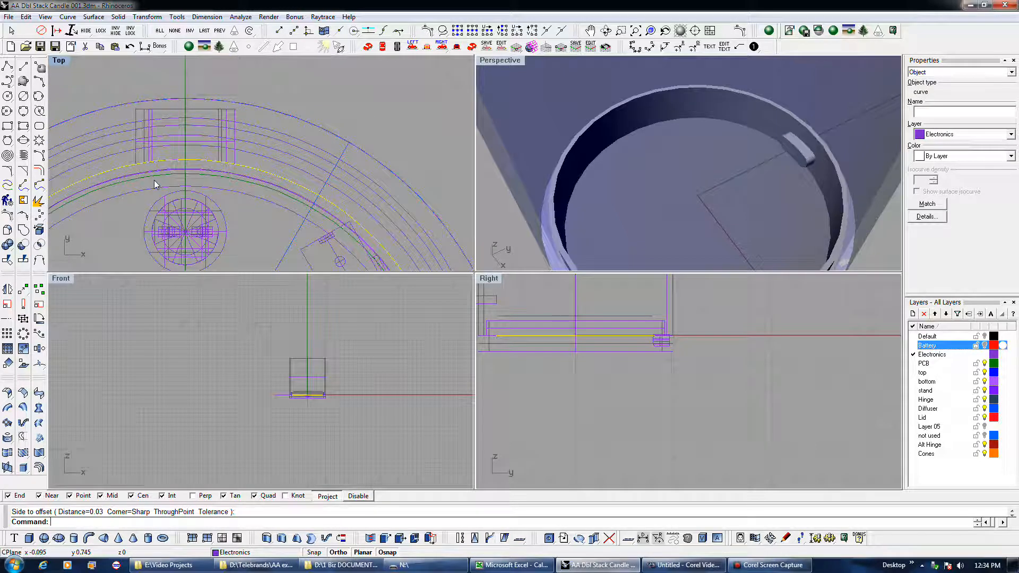
- Offset the circle just outside the opening solid's inner end inward by 0.125
left_click(123, 151)
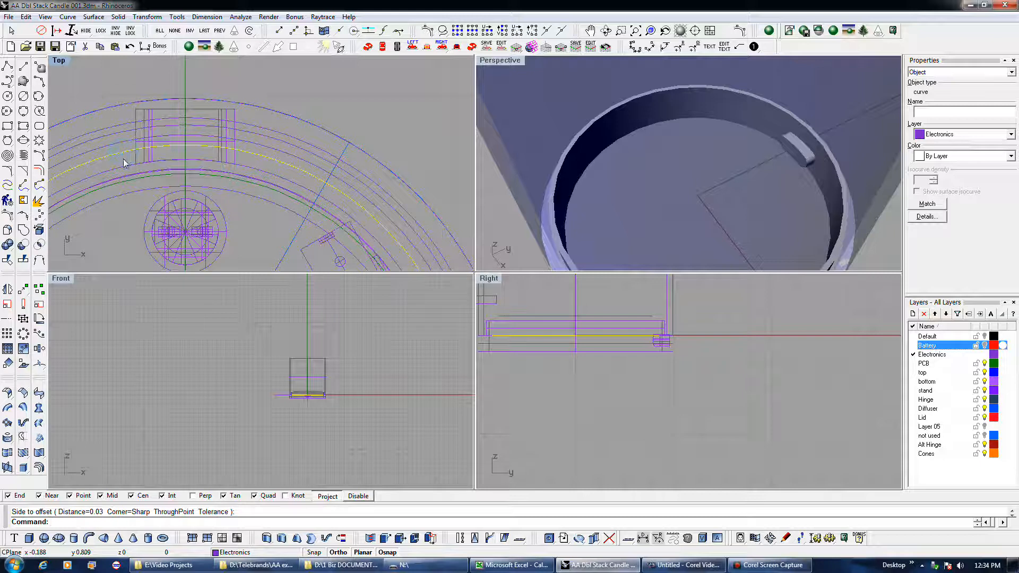
right_click(126, 192)
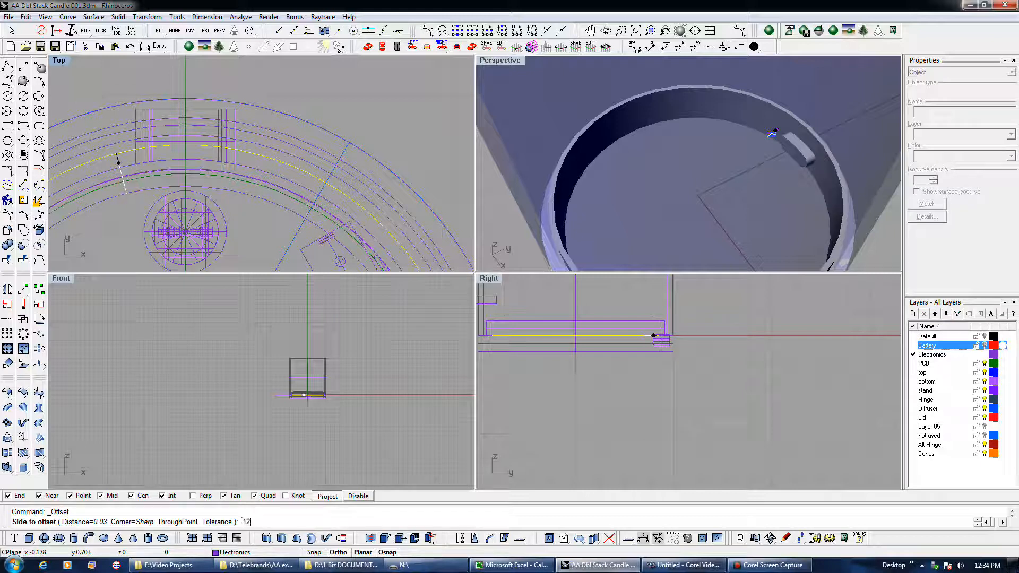
key("Return")
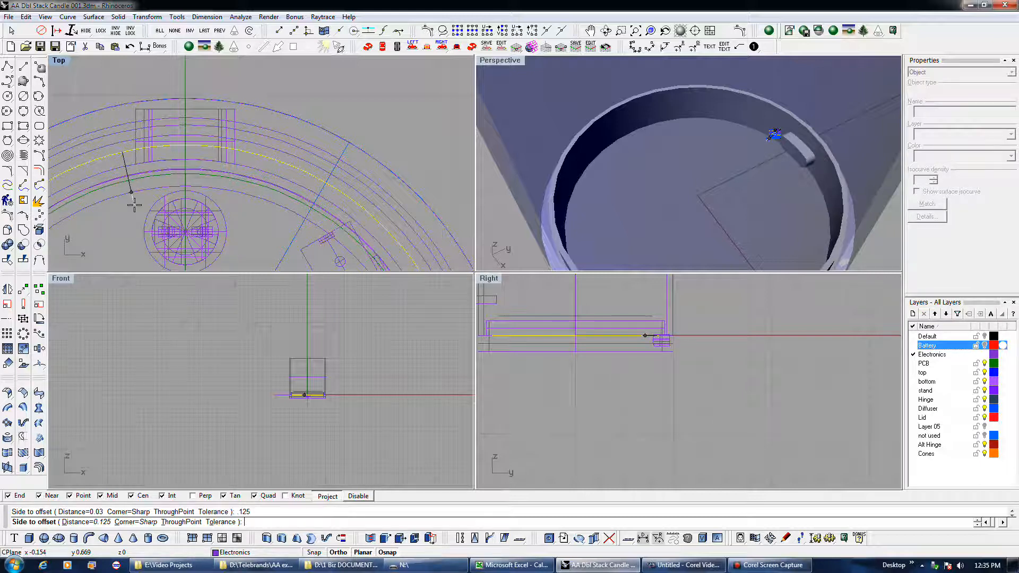
left_click(134, 205)
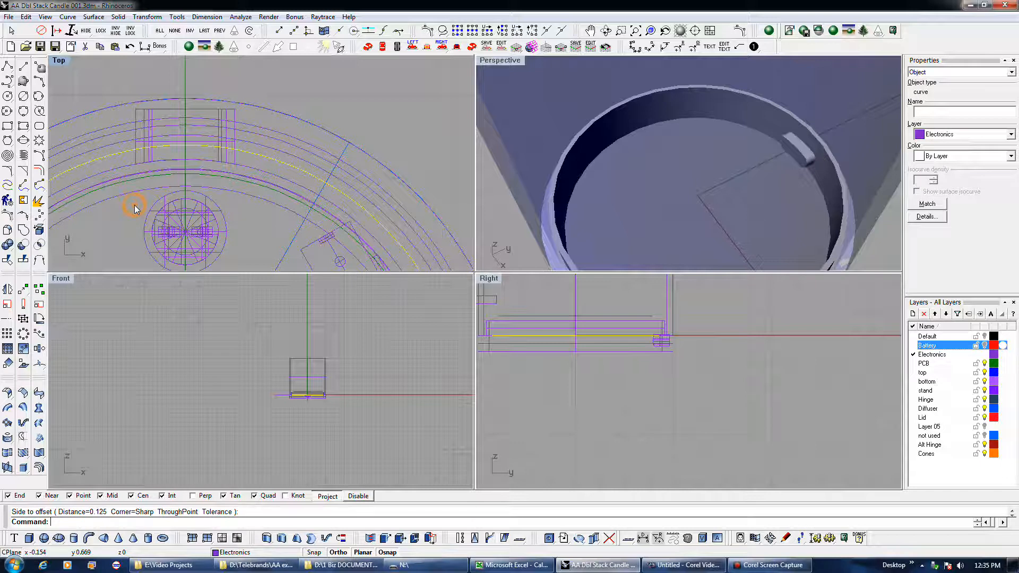
- Delete the older, higher-lying circle that overlaps the 0.03 offset circle in the Top view
scroll(157, 170, "up", 2)
scroll(157, 169, "up", 2)
left_click(160, 173)
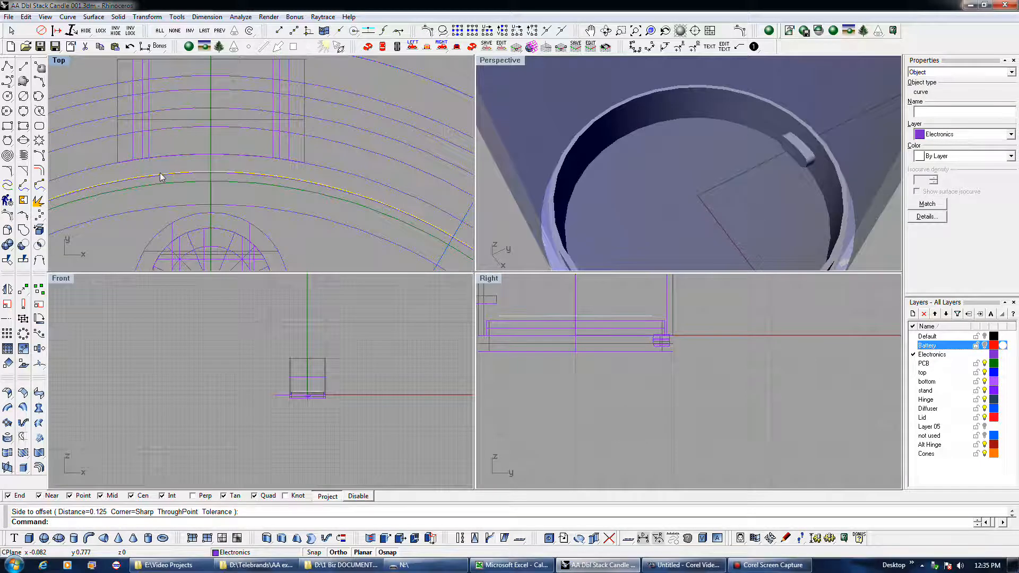
key("Delete")
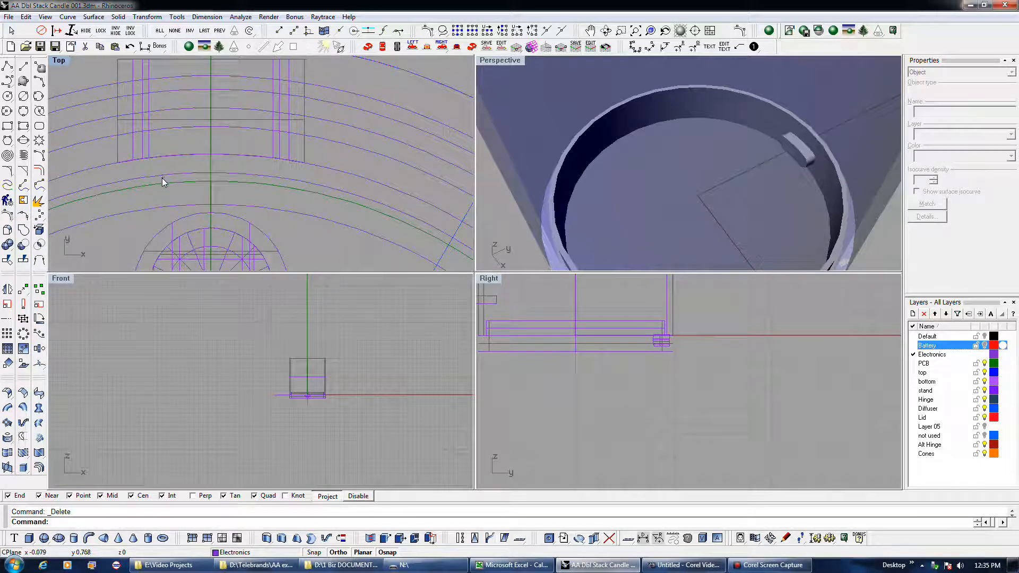
- Move the circle just outside the green PCB circle to the Alt Hinge layer
left_click(163, 180)
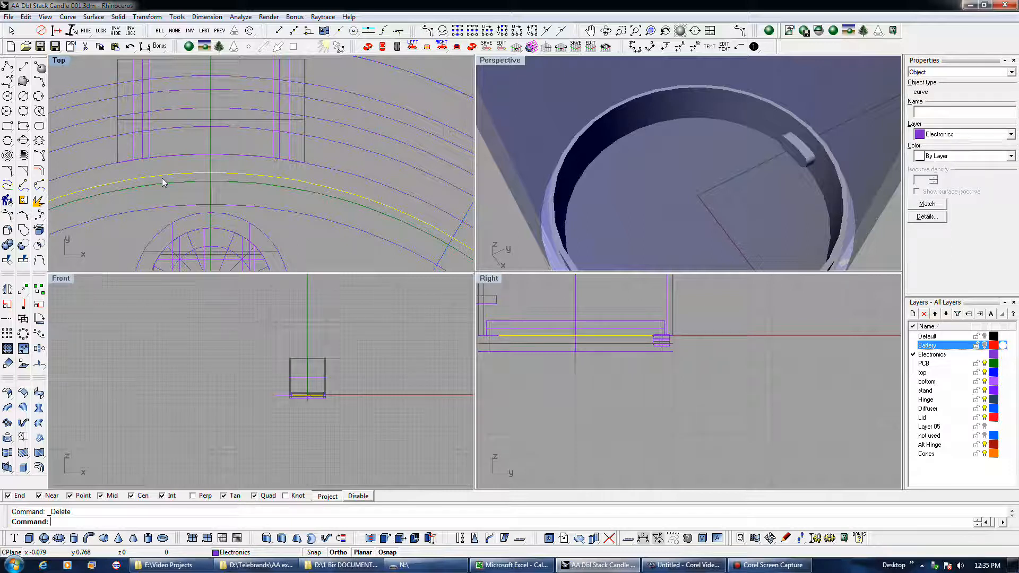
scroll(161, 177, "down", 2)
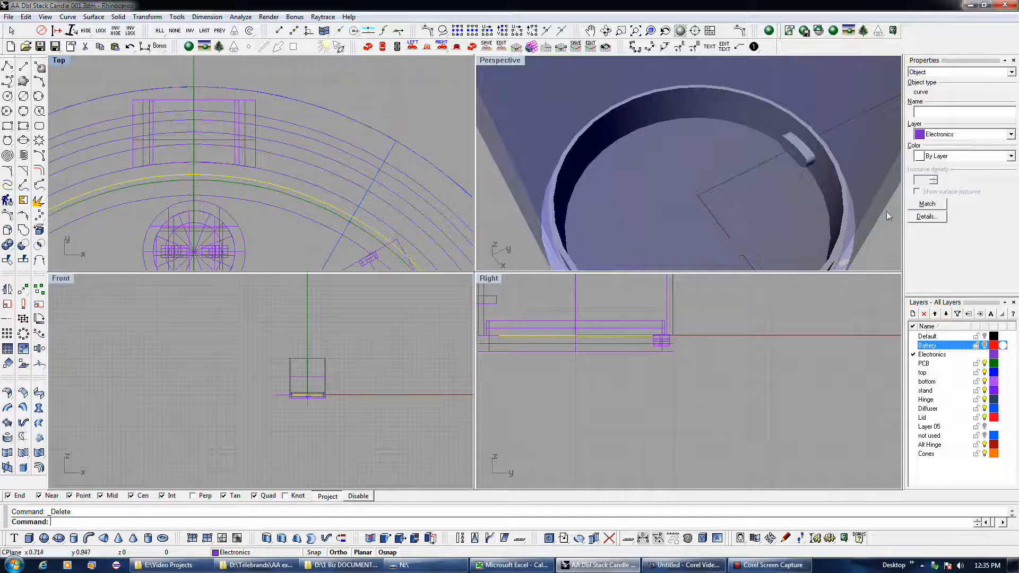
left_click(952, 135)
left_click(953, 136)
left_click(947, 157)
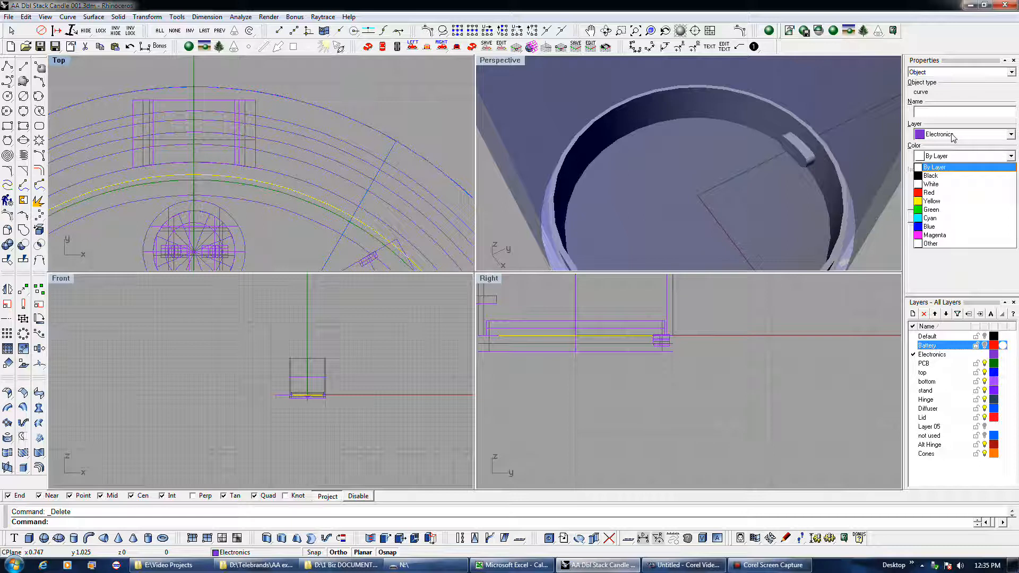
left_click(954, 137)
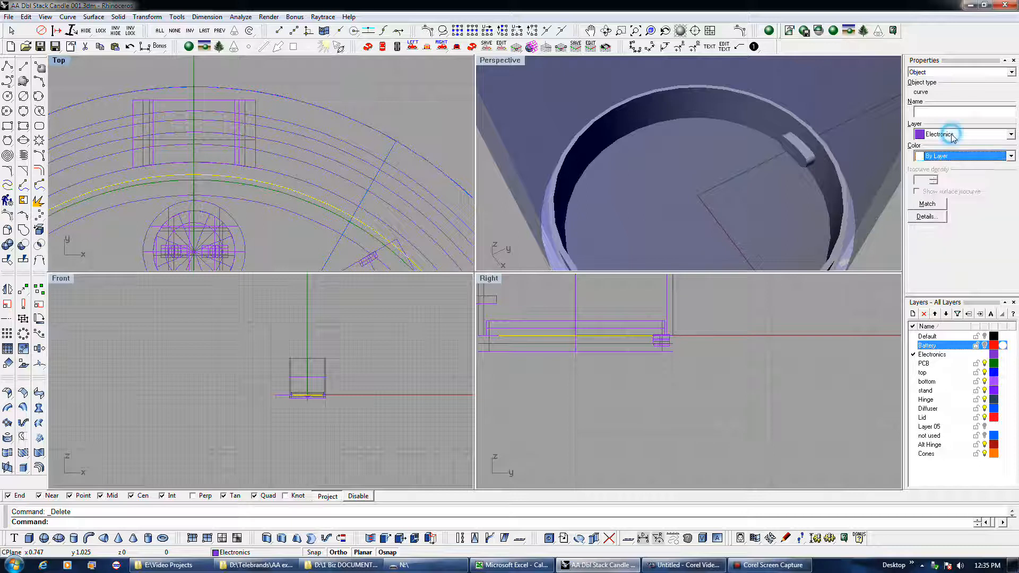
left_click(953, 137)
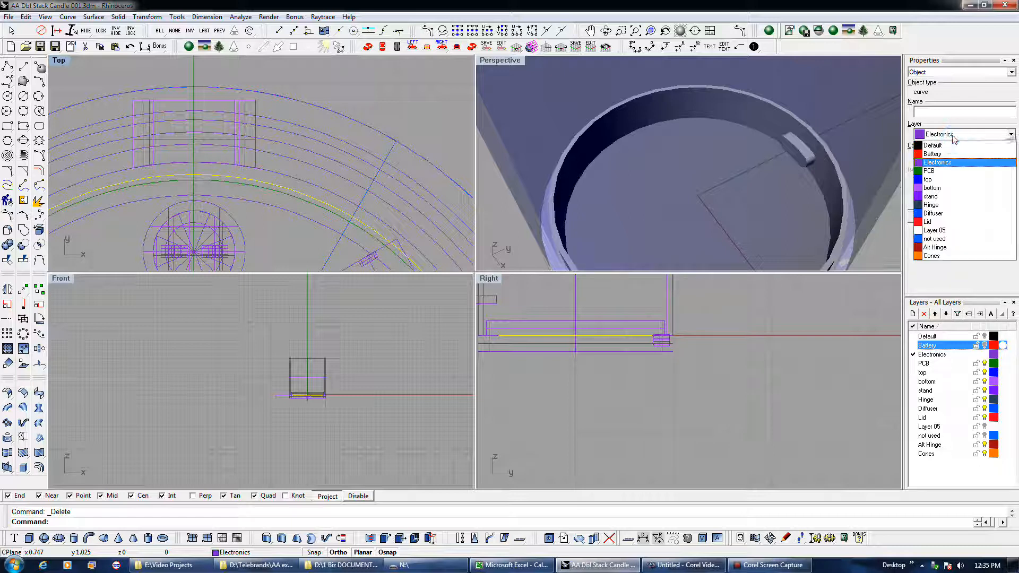
left_click(952, 247)
left_click(441, 128)
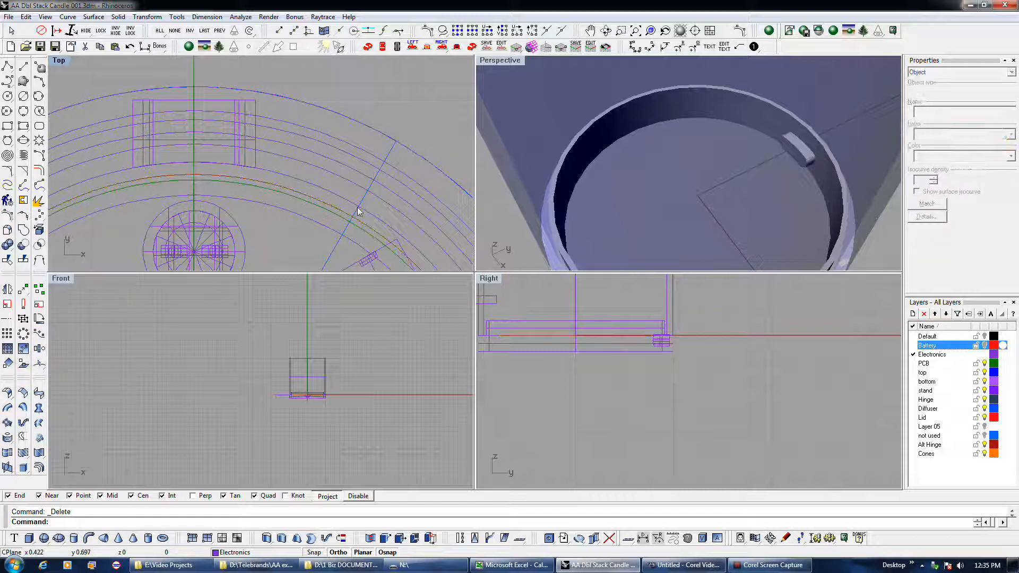
left_click(315, 202)
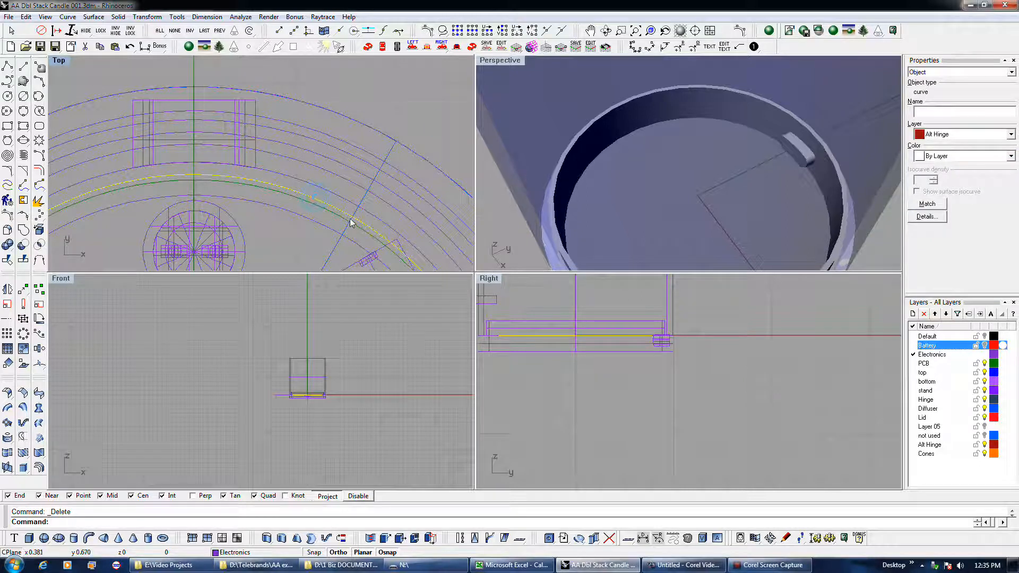
scroll(352, 220, "down", 3)
scroll(301, 228, "up", 4)
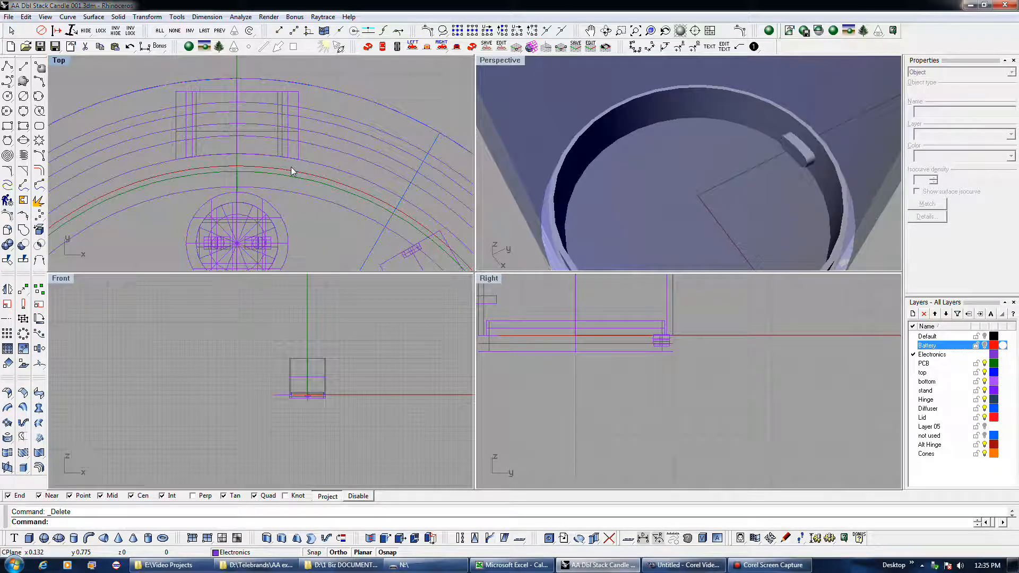
- Move the circle crossing the opening solid and the circle just inside the green PCB circle to the stand layer
left_click(285, 189)
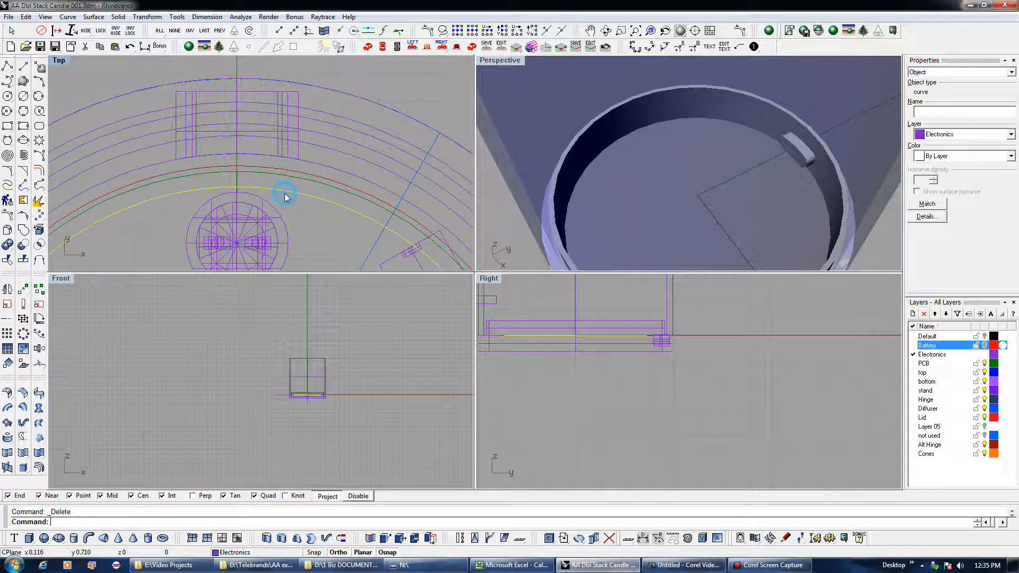
left_click(317, 147)
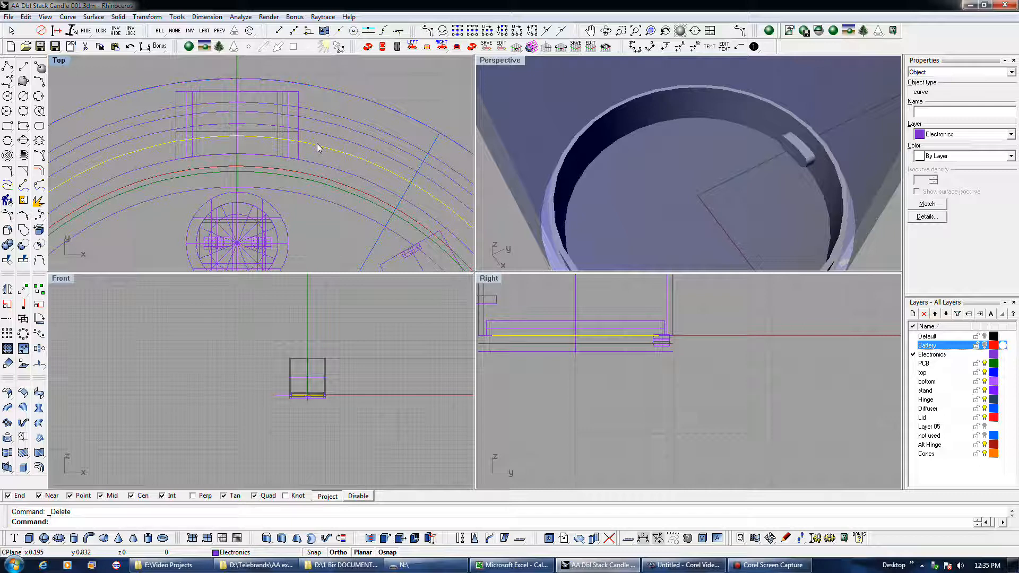
left_click(329, 208, "shift")
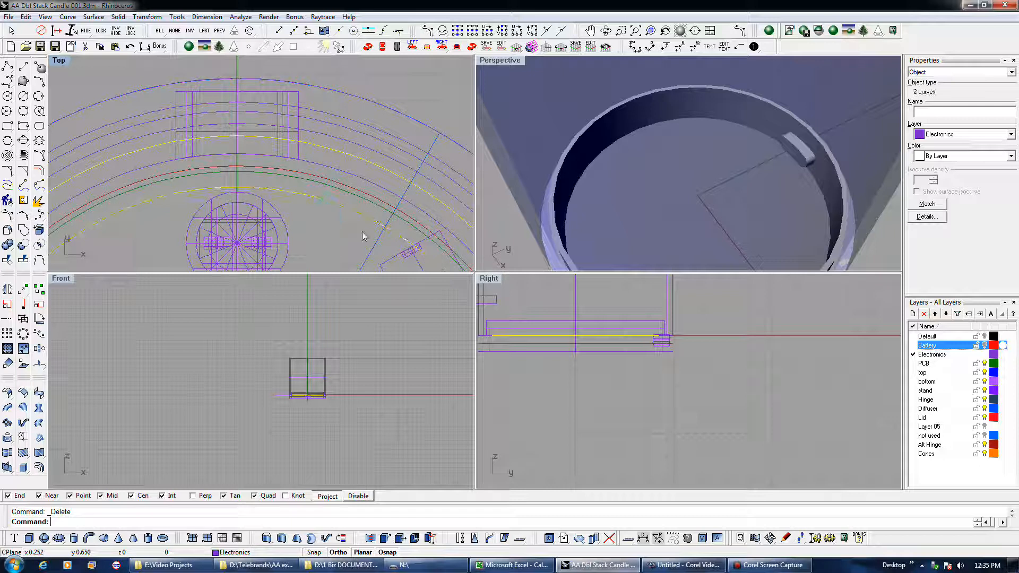
left_click(940, 391)
left_click(981, 314)
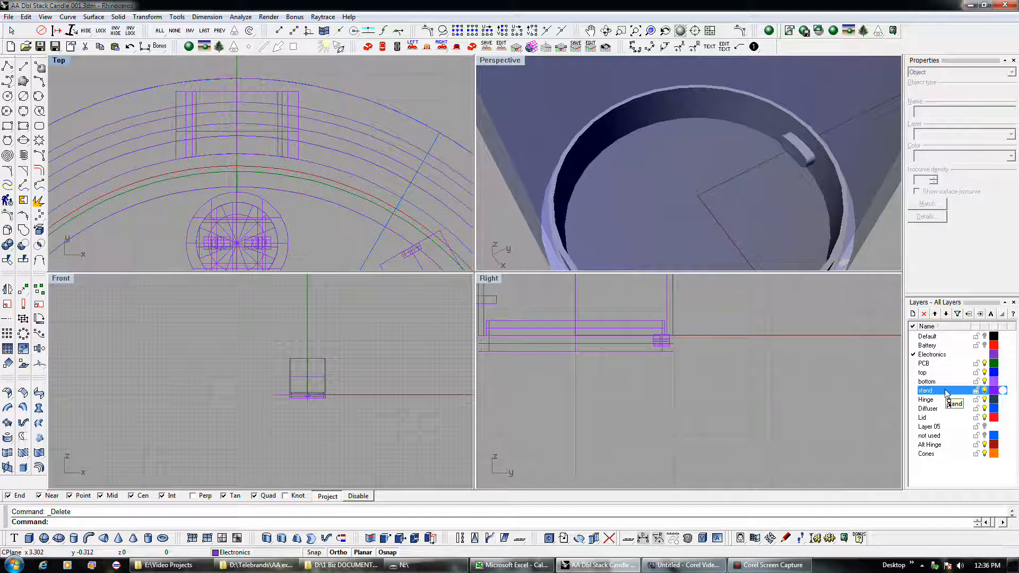
- Select all objects on the stand layer and set the layer's colour to orange-red
right_click(946, 392)
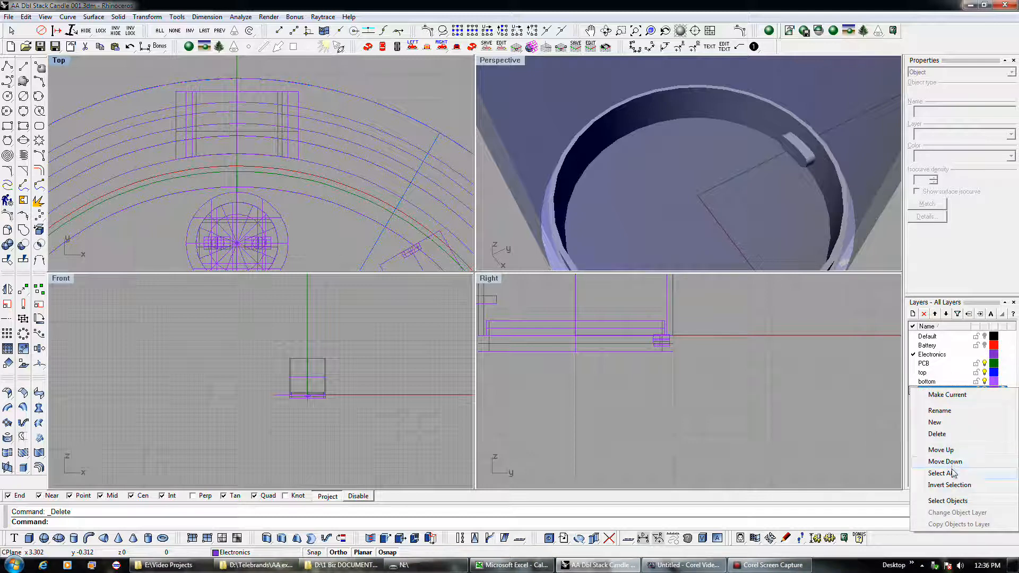
left_click(947, 500)
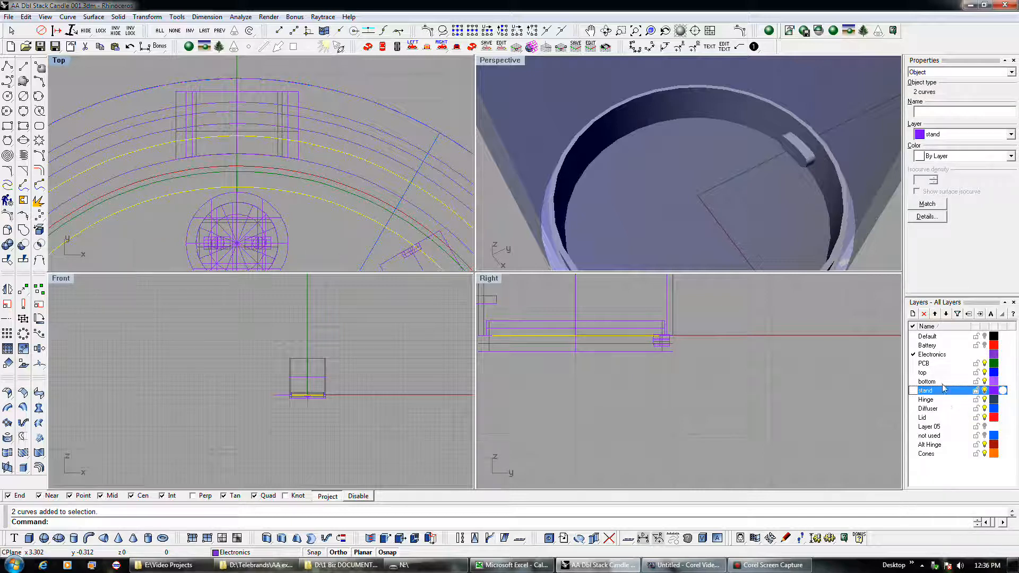
left_click(993, 391)
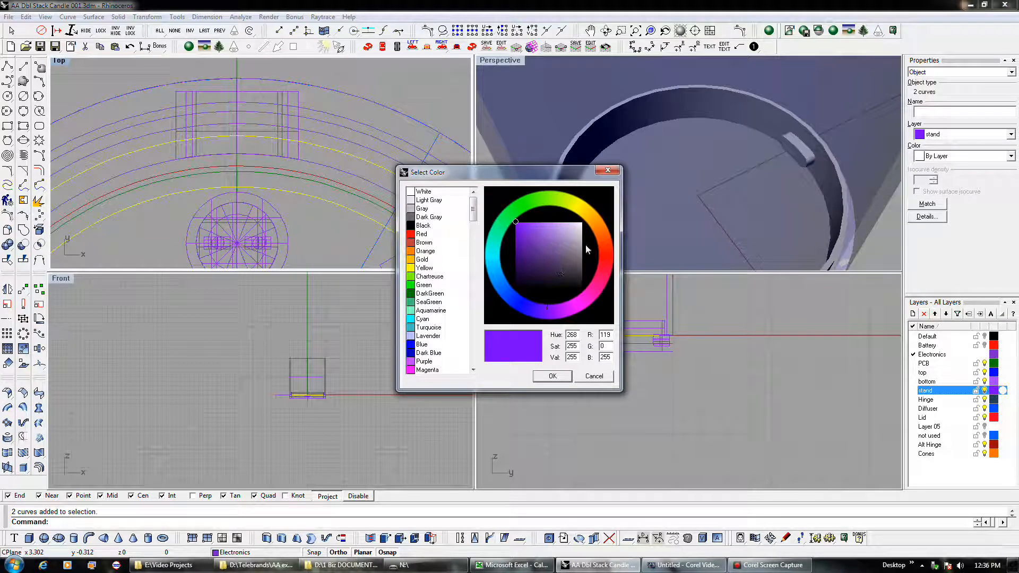
left_click(601, 246)
left_click(560, 376)
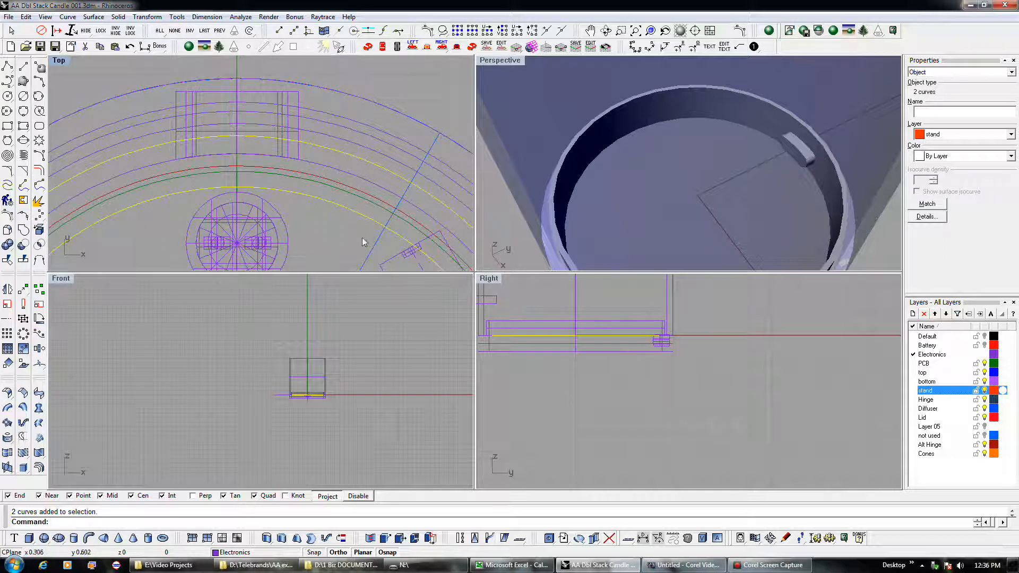
- Rename the stand layer as Upper Housing and the Hinge layer as Lower Housing
left_click(927, 390)
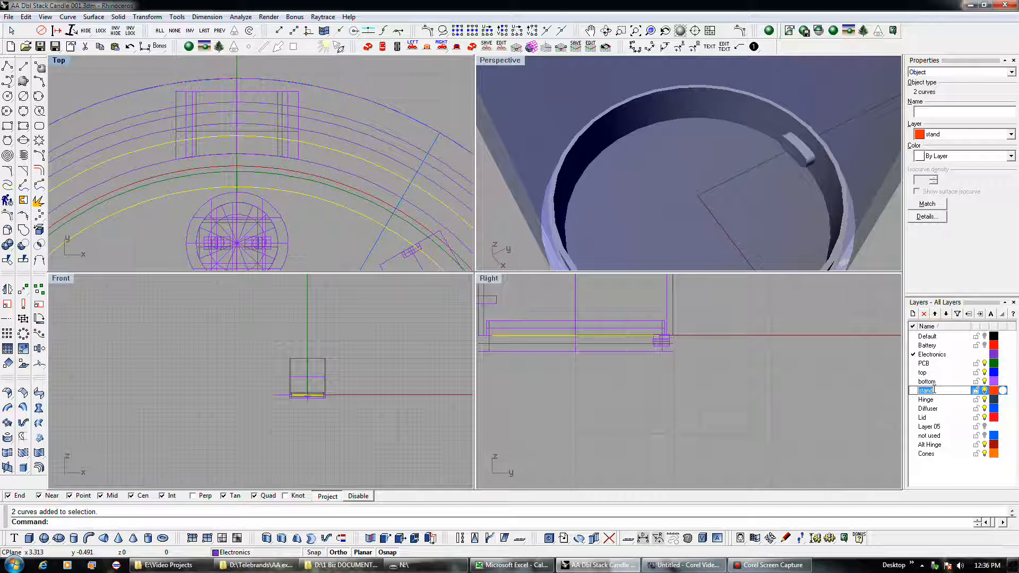
type("Upper Housing")
key("Return")
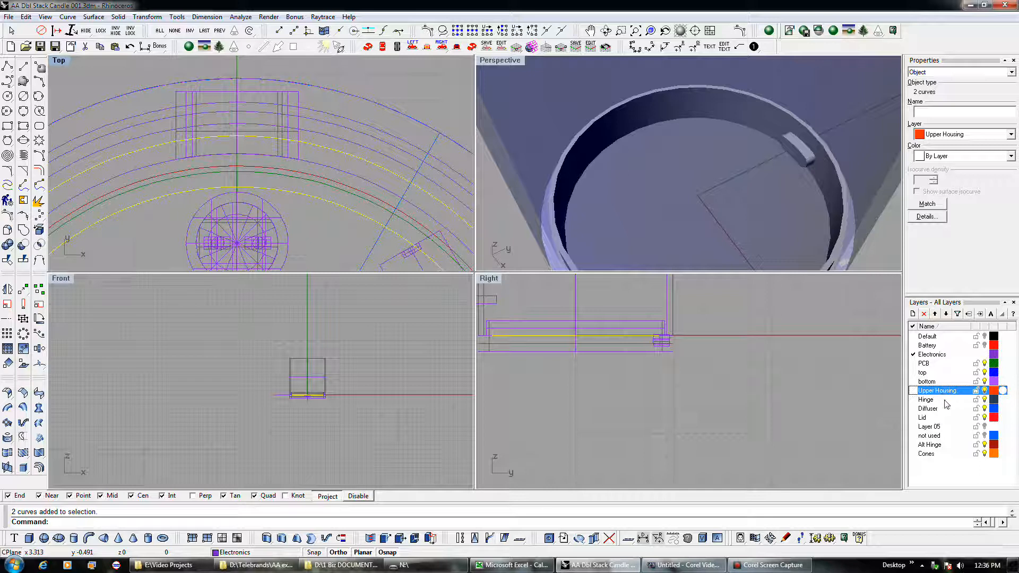
double_click(945, 399)
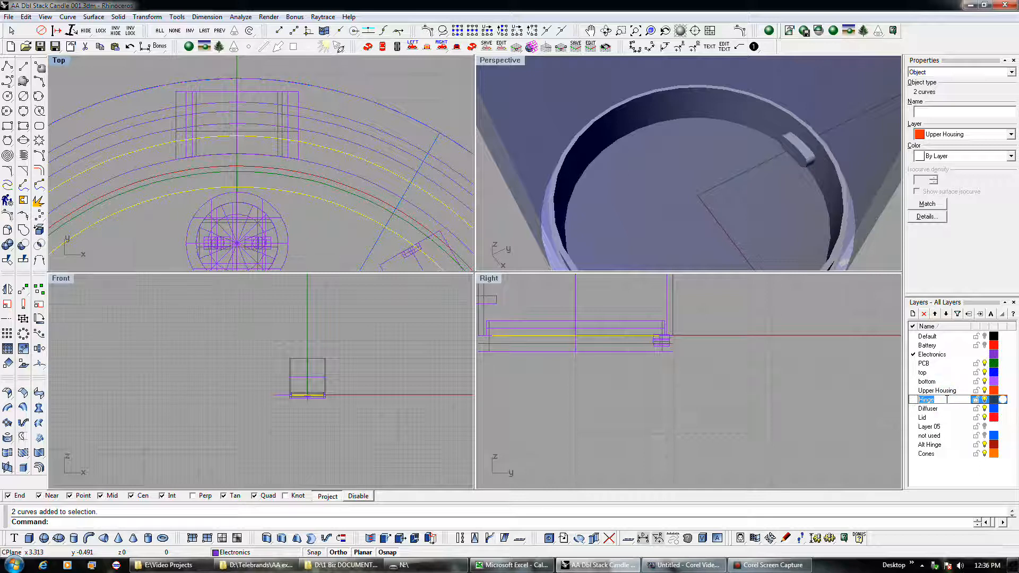
type("Lower Housing")
key("Return")
double_click(944, 381)
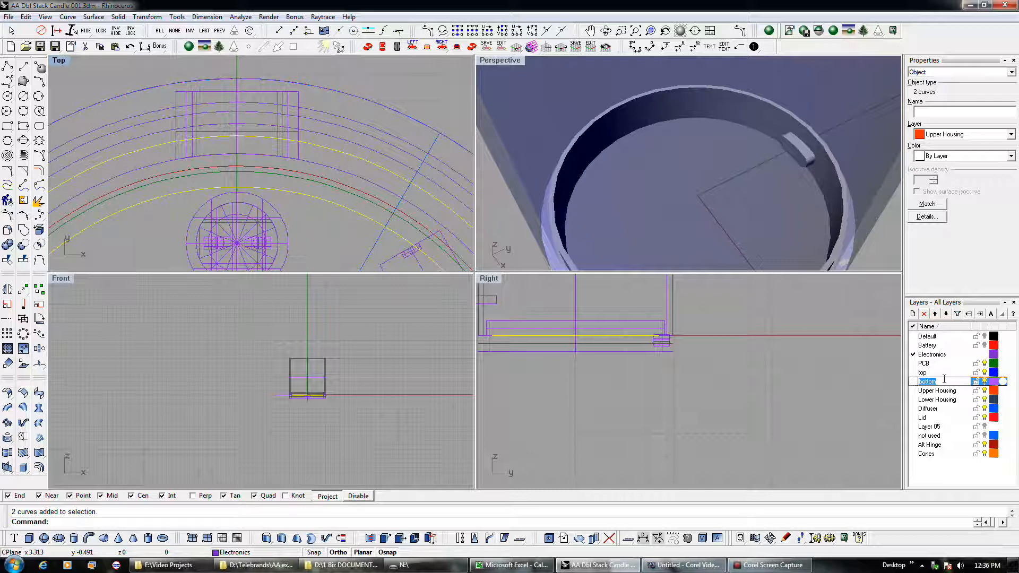
type("Top")
key("BackSpace")
left_click(945, 383)
- Rename the layer "top" as "Top" with a capital T
left_click(936, 373)
left_click(937, 373)
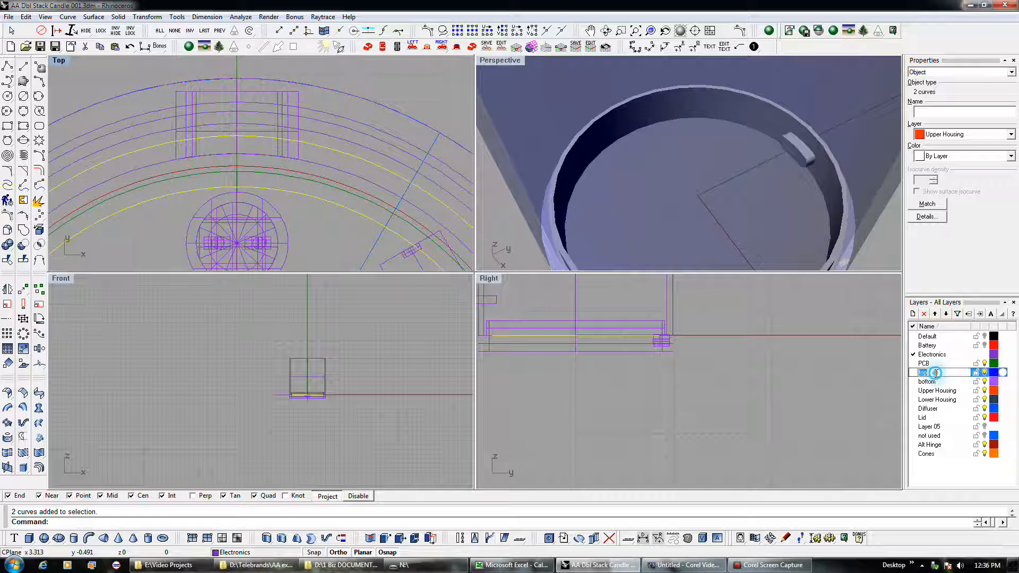
type("Top")
key("Return")
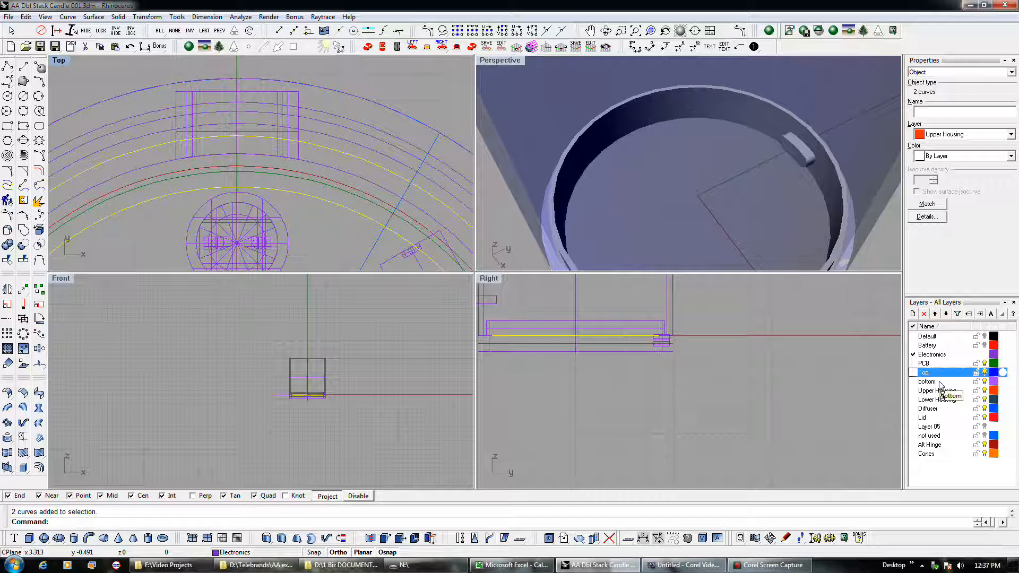
- Rename the bottom layer as Electronics Bay and turn off the PCB layer
left_click(940, 382)
left_click(940, 381)
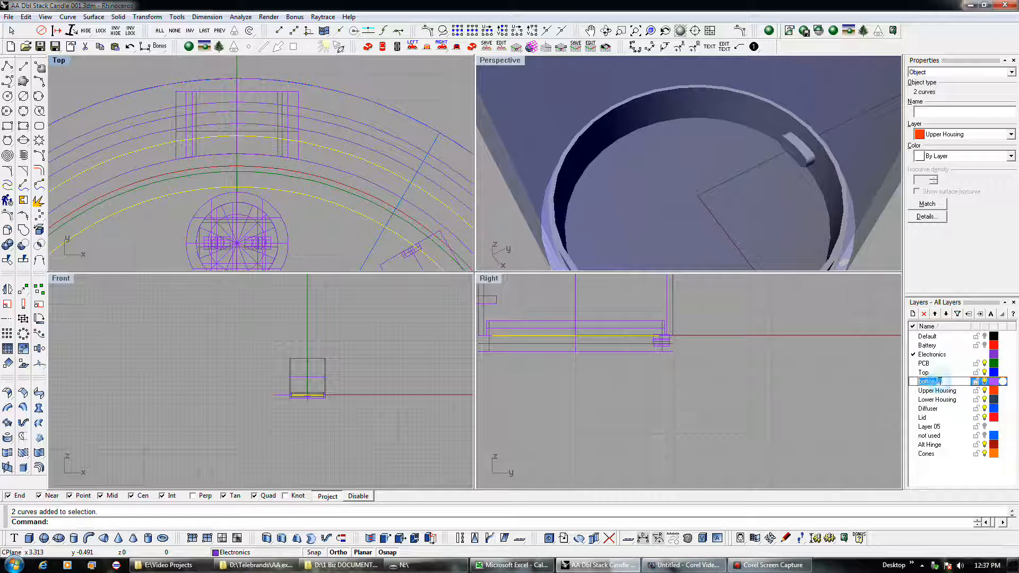
type("Electronics Bay")
key("Return")
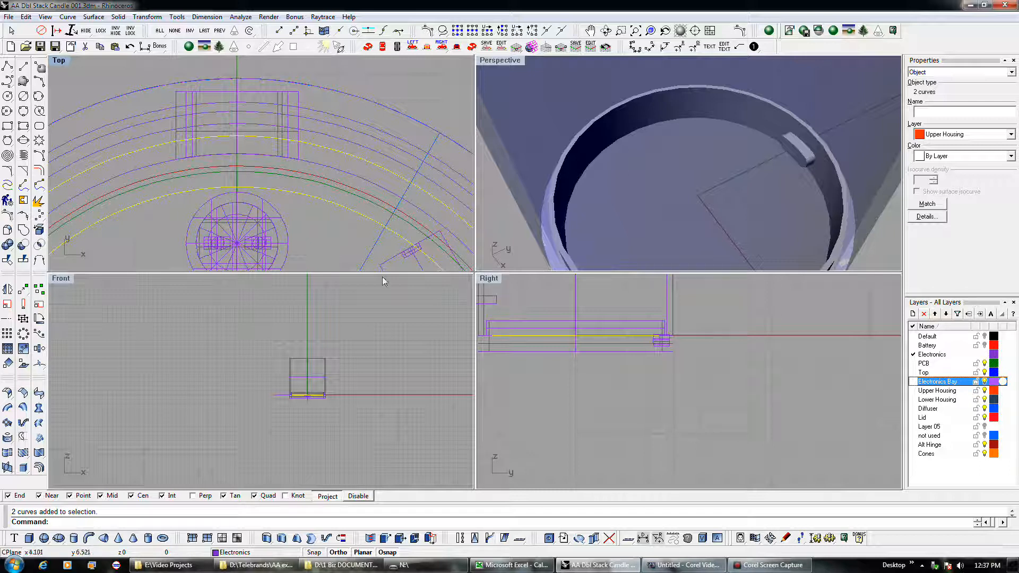
left_click(984, 364)
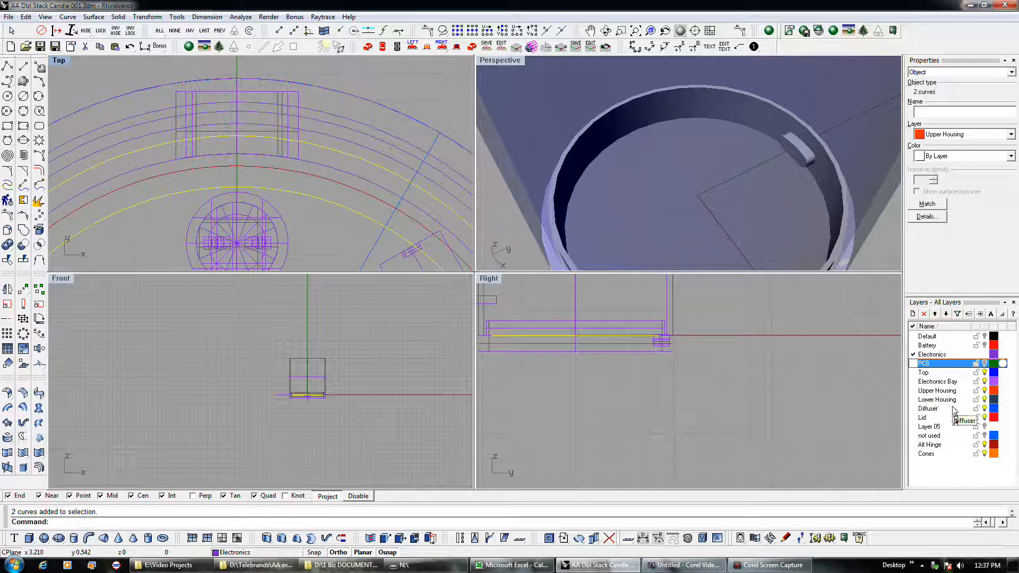
- Rename the Diffuser layer as Ring and make it the current layer
double_click(942, 408)
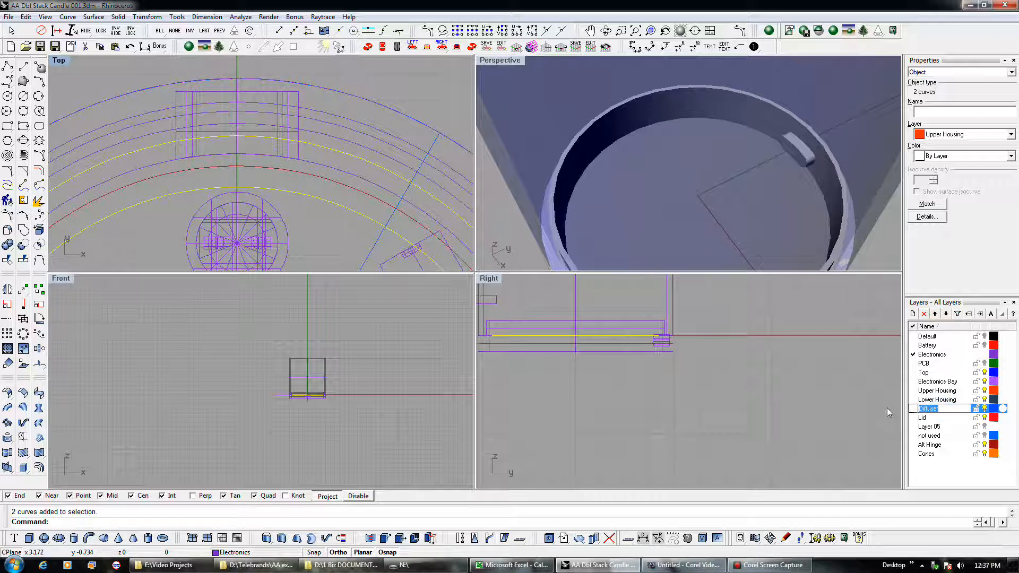
type("Ring")
key("Return")
left_click(913, 409)
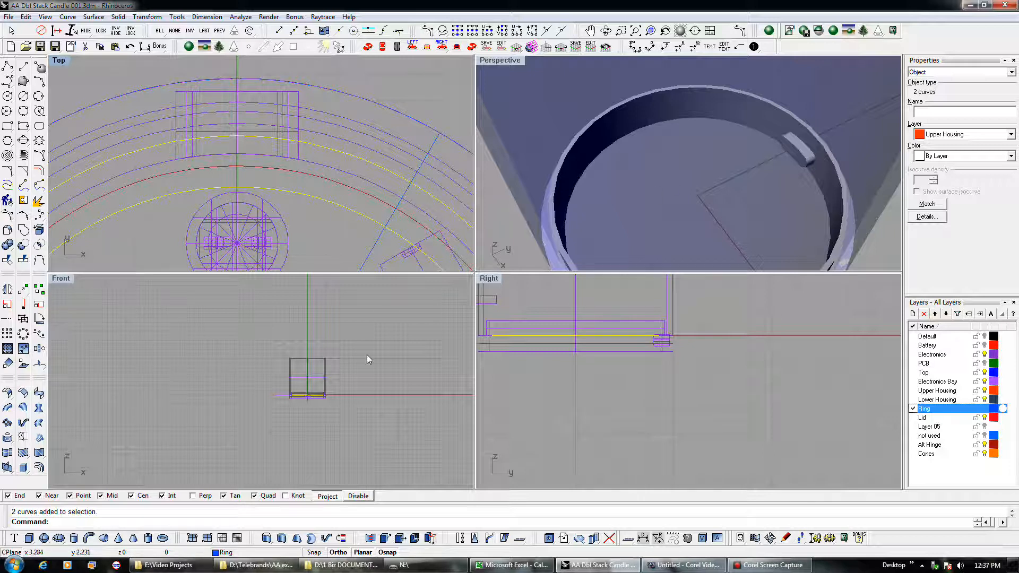
- Move the stepped base ring and the opening solid to the Ring layer
left_click(328, 391)
scroll(317, 392, "up", 5)
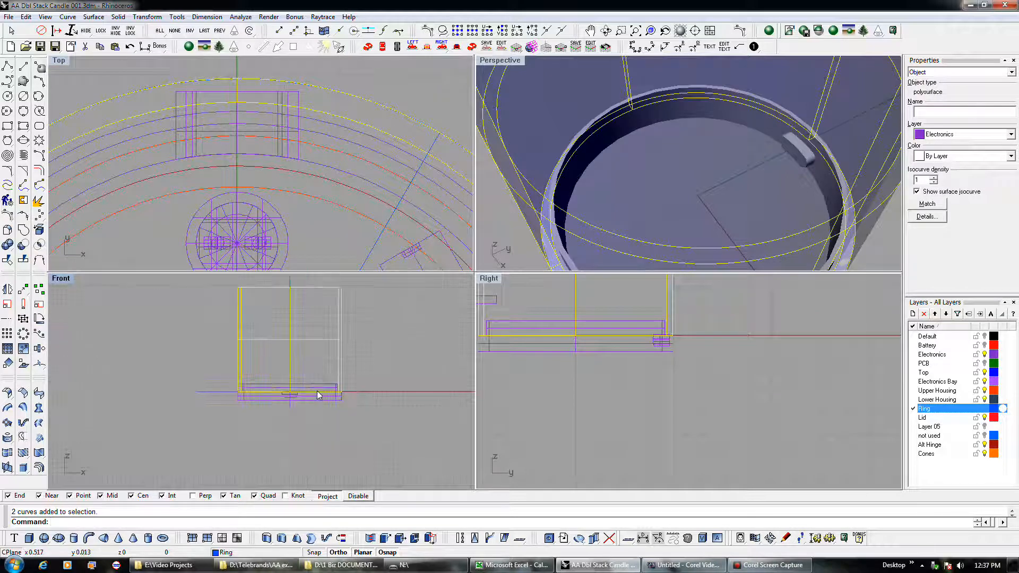
left_click(318, 387)
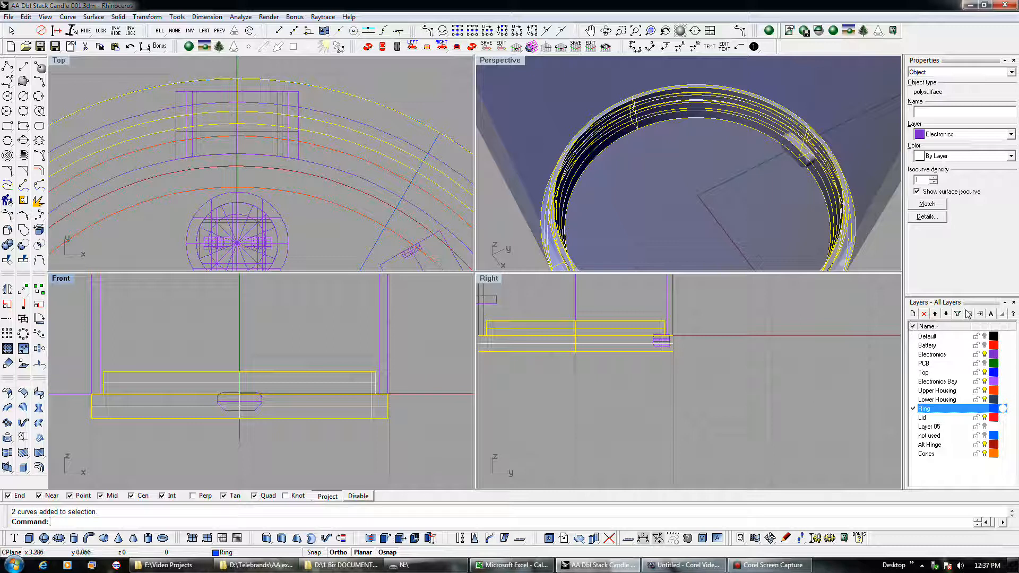
key("Escape")
left_click(287, 150)
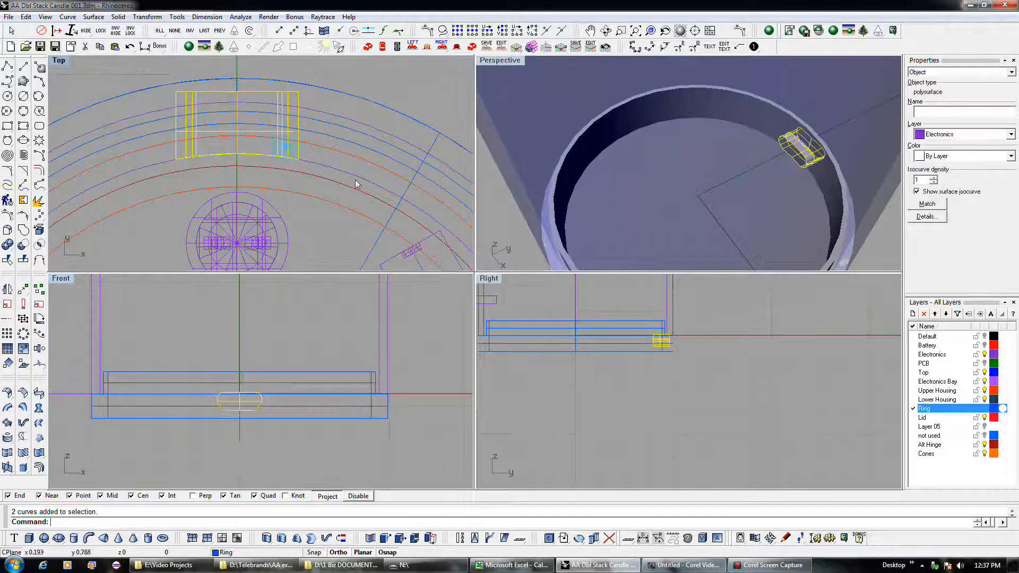
left_click(980, 314)
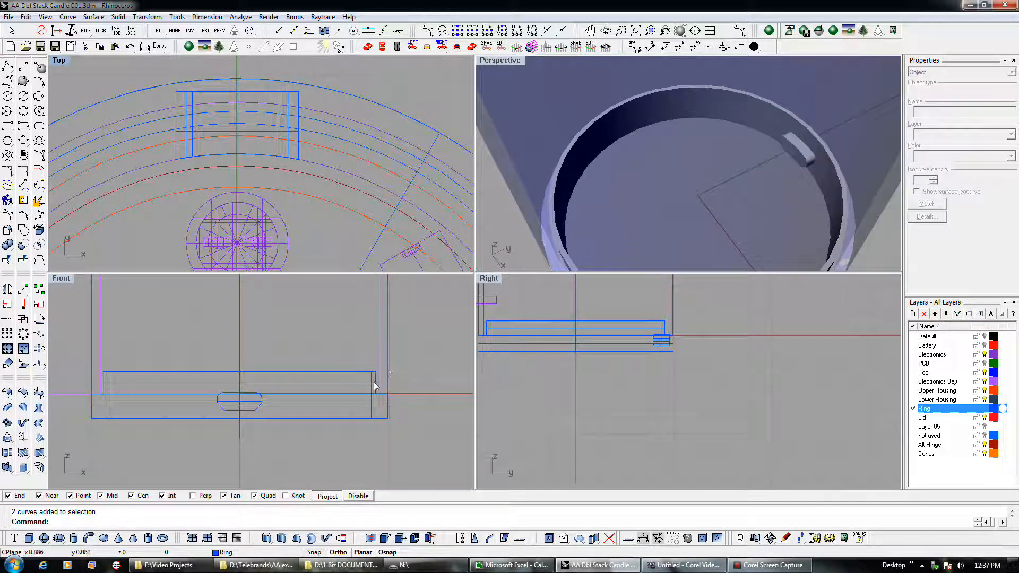
- Move the tall candle housing polysurface above the base ring to the Lid layer
left_click(524, 183)
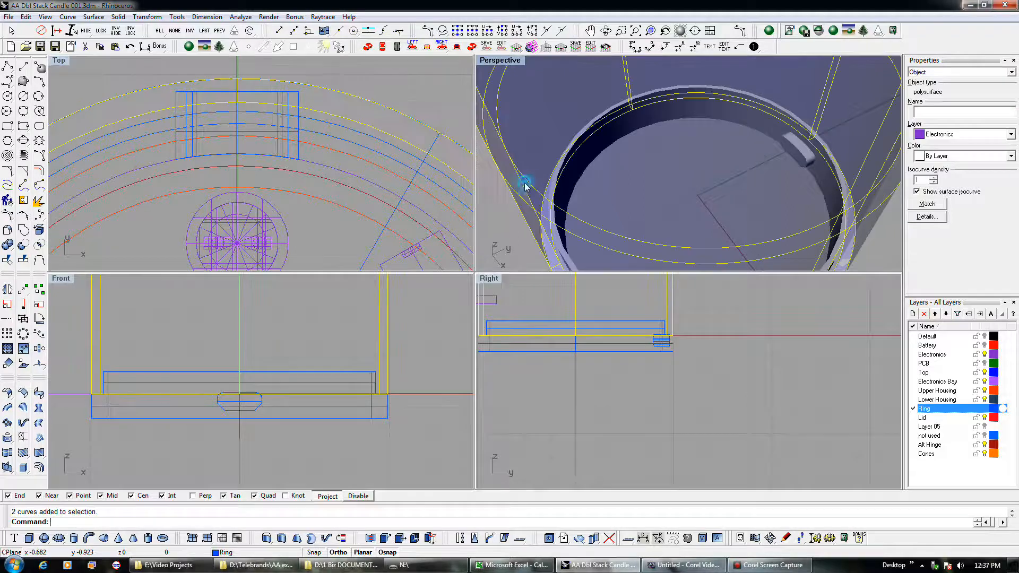
left_click(950, 419)
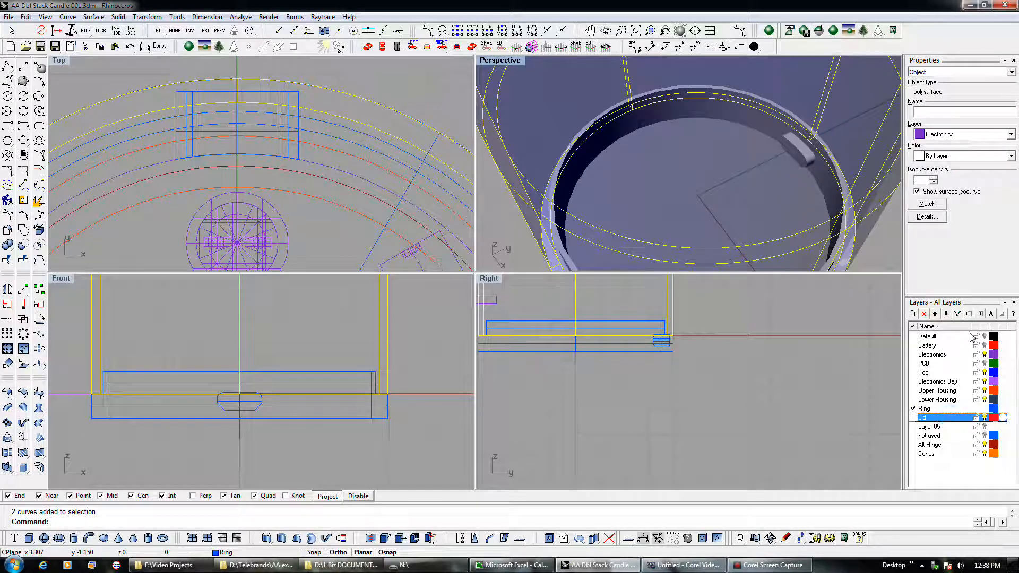
left_click(982, 314)
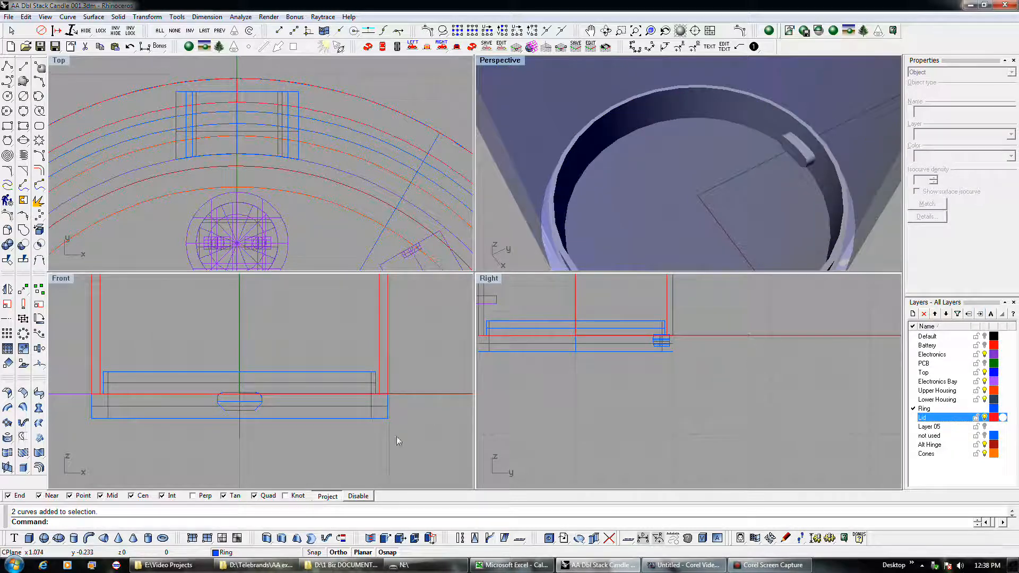
left_click(941, 437)
left_click(940, 436)
type("Di")
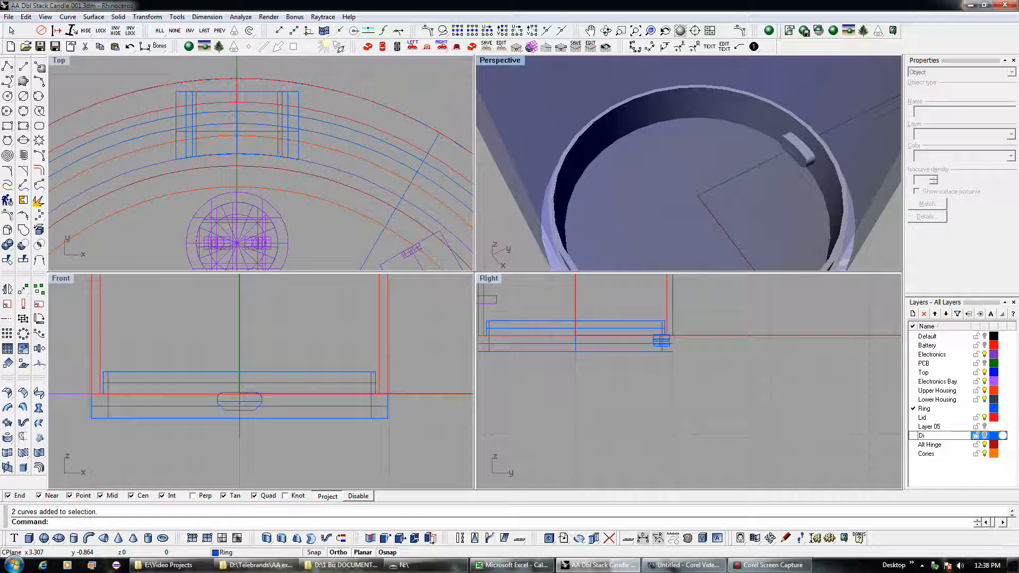
key("ctrl+z")
- Select the objects on the Alt Hinge layer and rename that layer as Inner Track
left_click(948, 446)
right_click(948, 446)
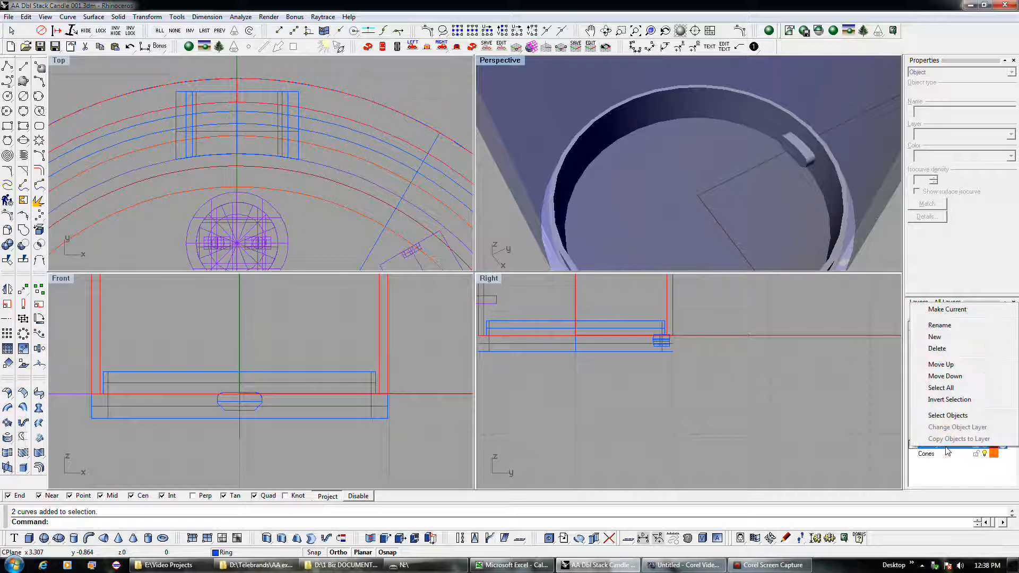
left_click(948, 415)
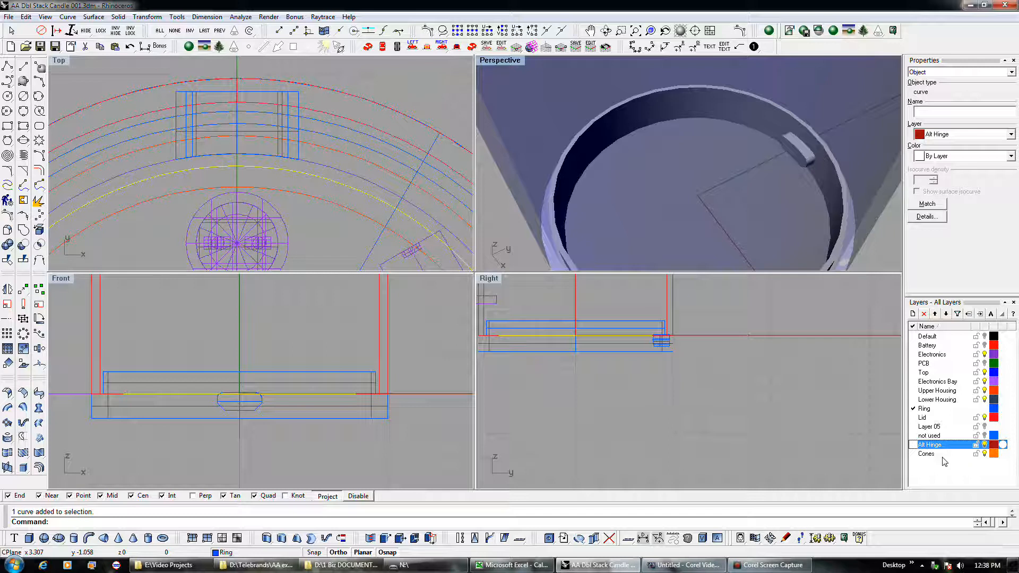
left_click(948, 444)
type("Inner Track")
key("Return")
- Create a new layer, colour it magenta and name it Diffuser
left_click(913, 314)
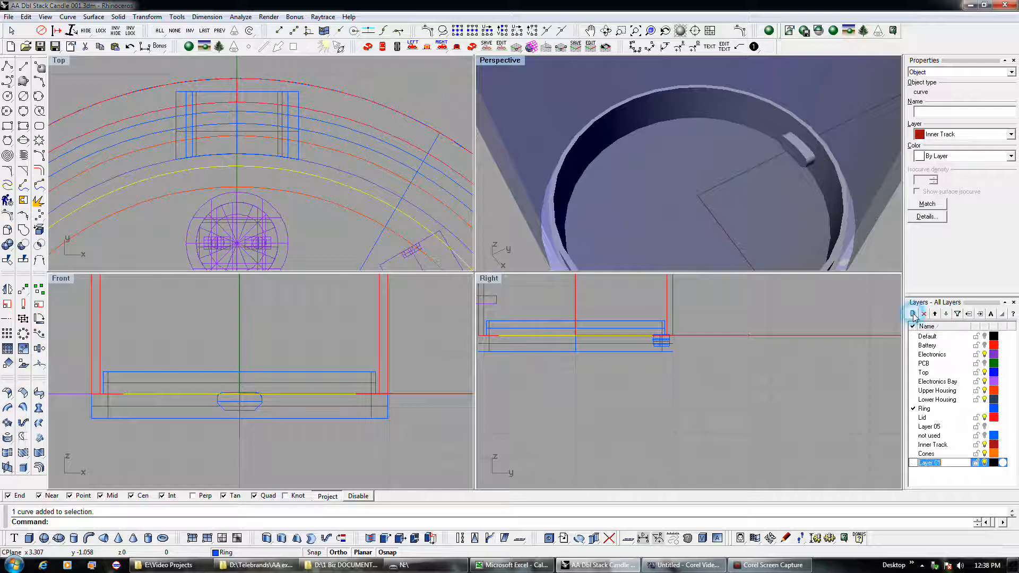
left_click(993, 462)
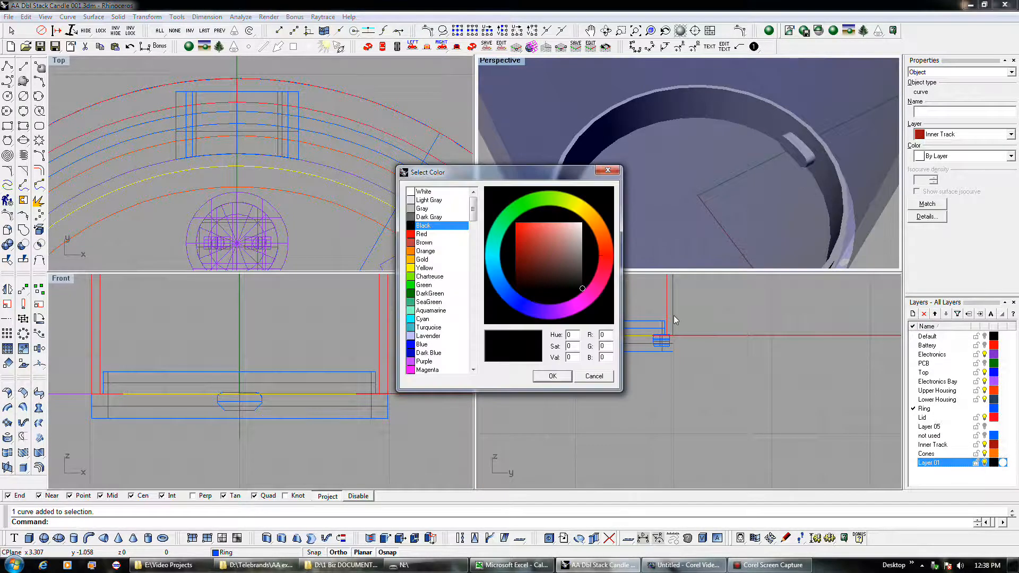
left_click(589, 300)
left_click(552, 375)
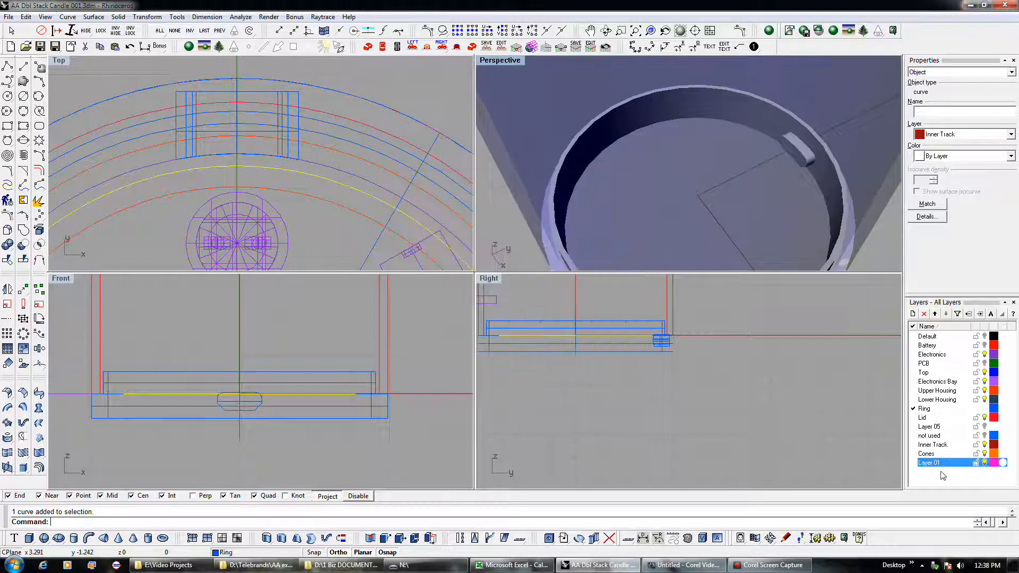
left_click(943, 463)
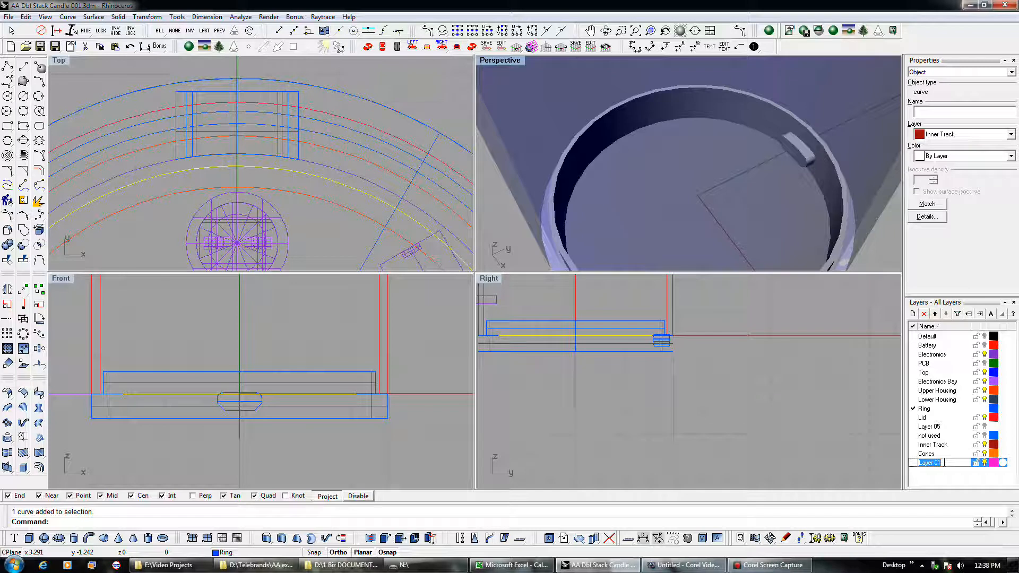
type("Diffuser")
key("Return")
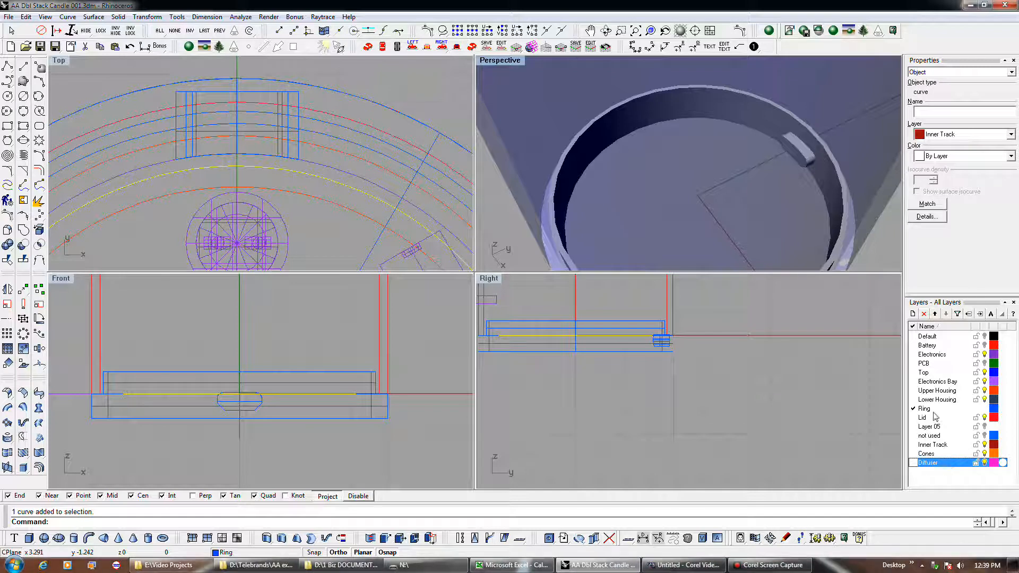
- Reorder the Diffuser layer so it sits directly below PCB in the layer list
left_click(935, 314)
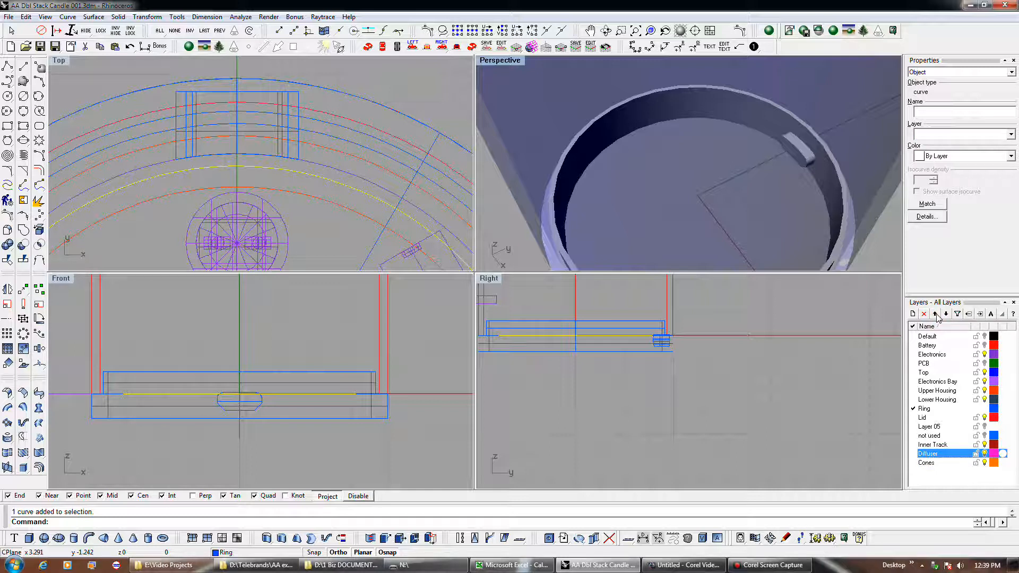
left_click(936, 314)
left_click(935, 315)
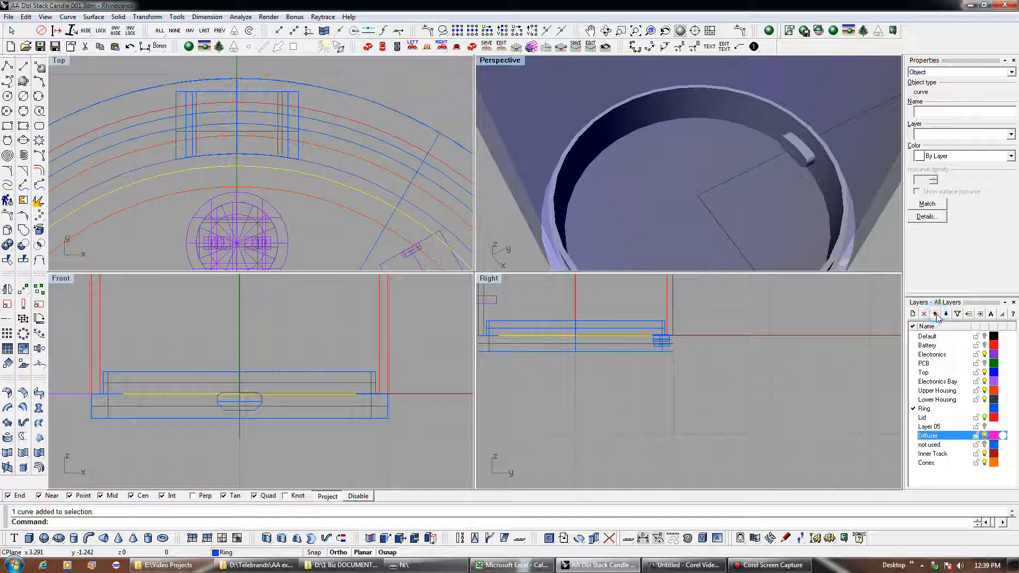
left_click(935, 314)
left_click(936, 314)
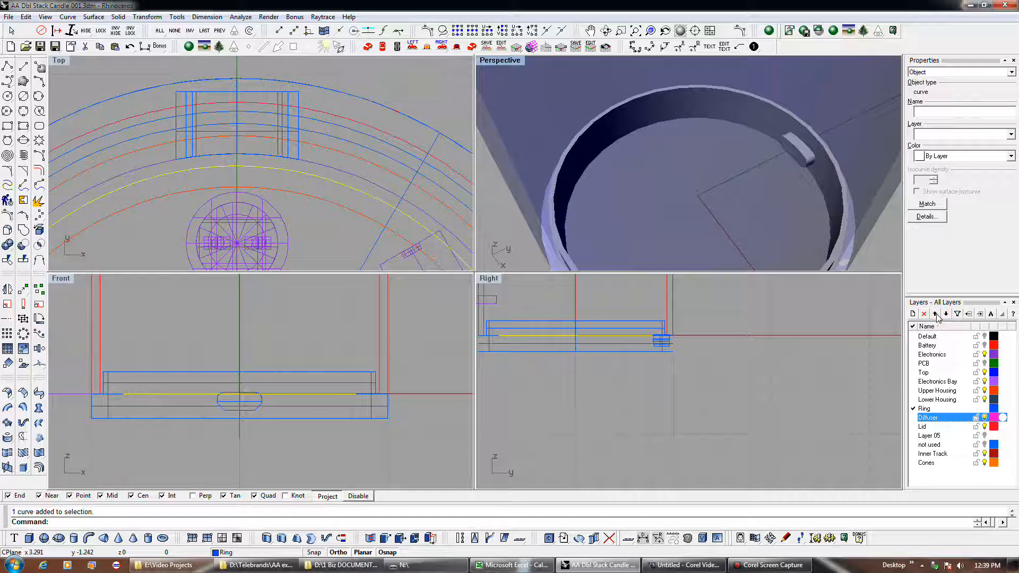
left_click(936, 314)
left_click(935, 314)
left_click(935, 315)
left_click(936, 314)
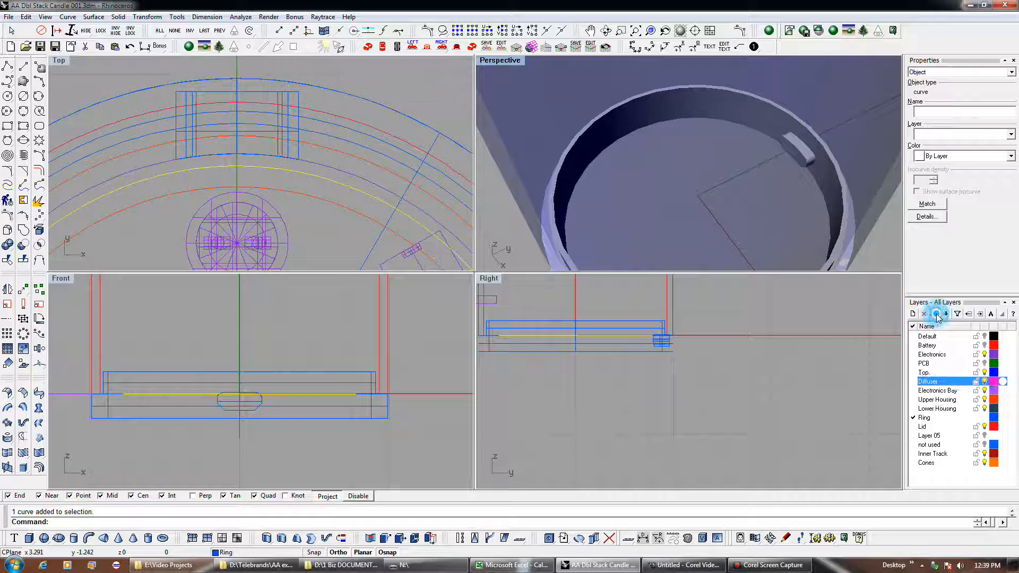
left_click(935, 314)
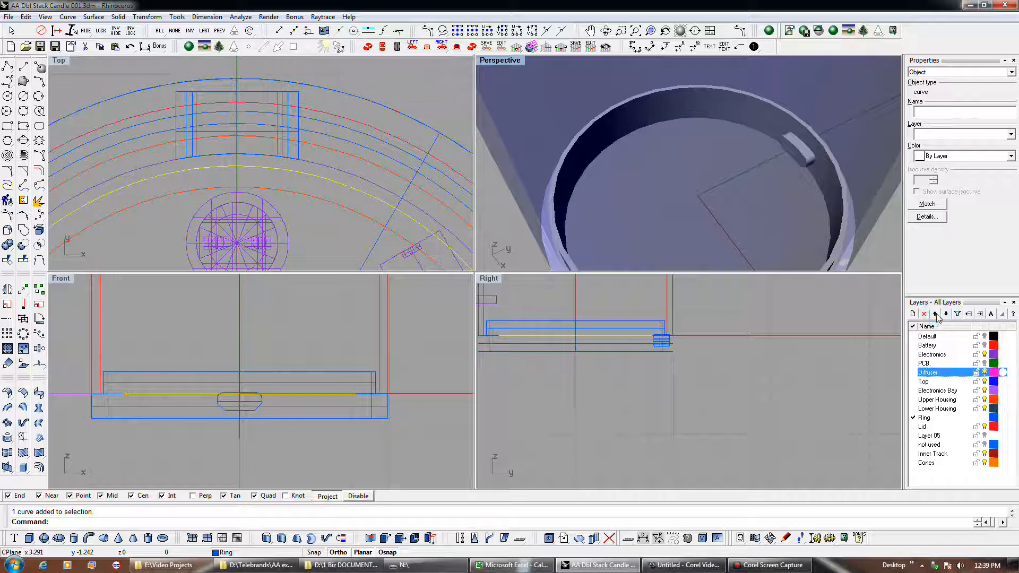
- Reorder the Lid layer so it sits directly below Diffuser in the layer list
left_click(934, 426)
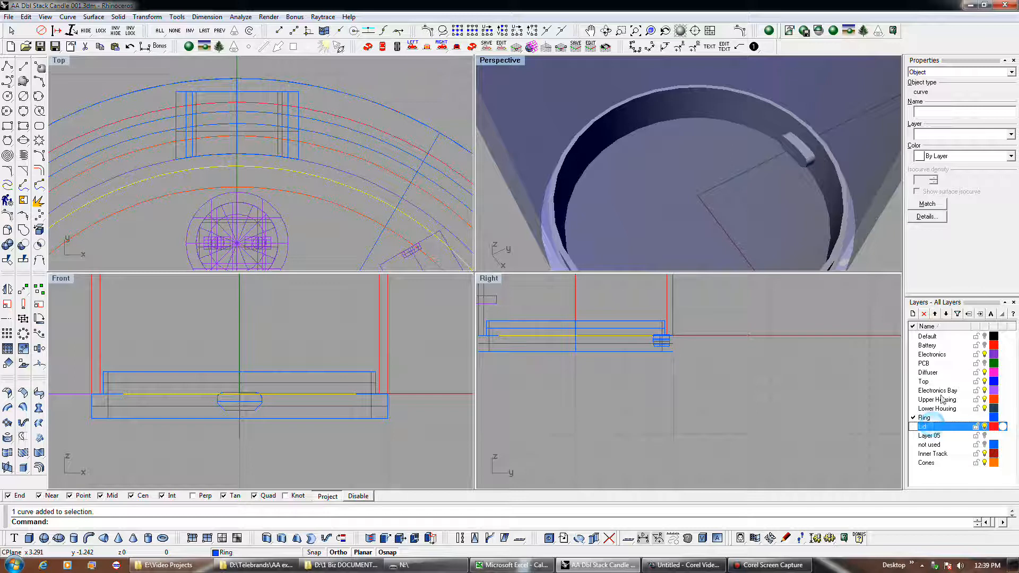
left_click(936, 315)
left_click(936, 315)
left_click(936, 314)
left_click(937, 314)
left_click(936, 314)
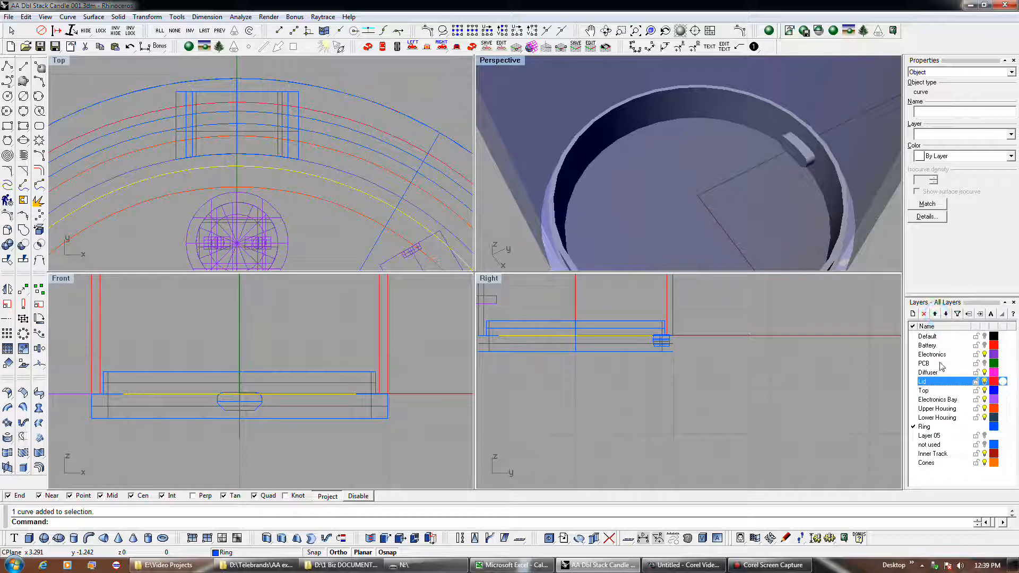
- Move the flat disc polysurface high above the housing to the Diffuser layer and check it by toggling the layer's visibility
left_click(419, 427)
scroll(411, 406, "down", 10)
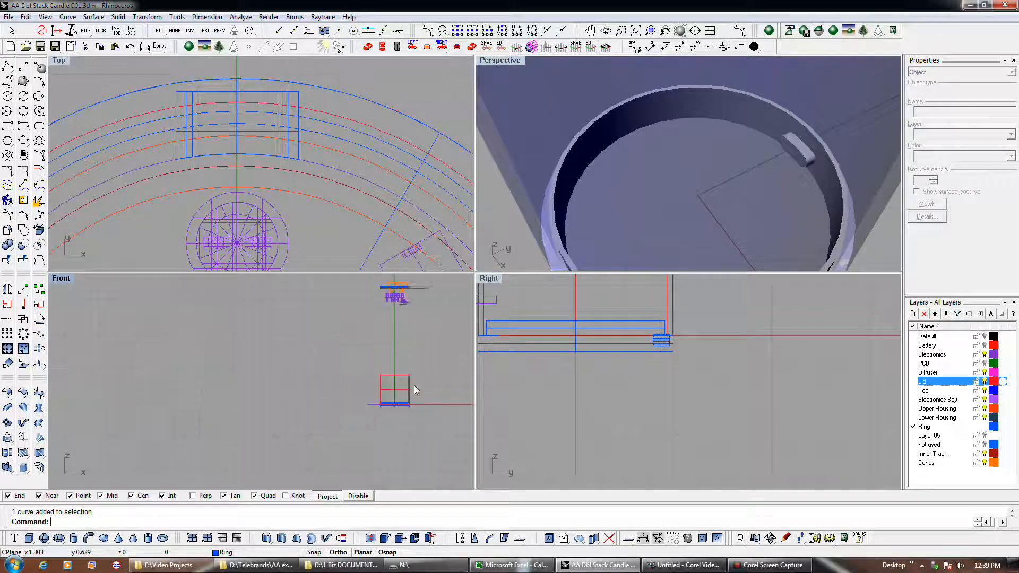
left_click(385, 292)
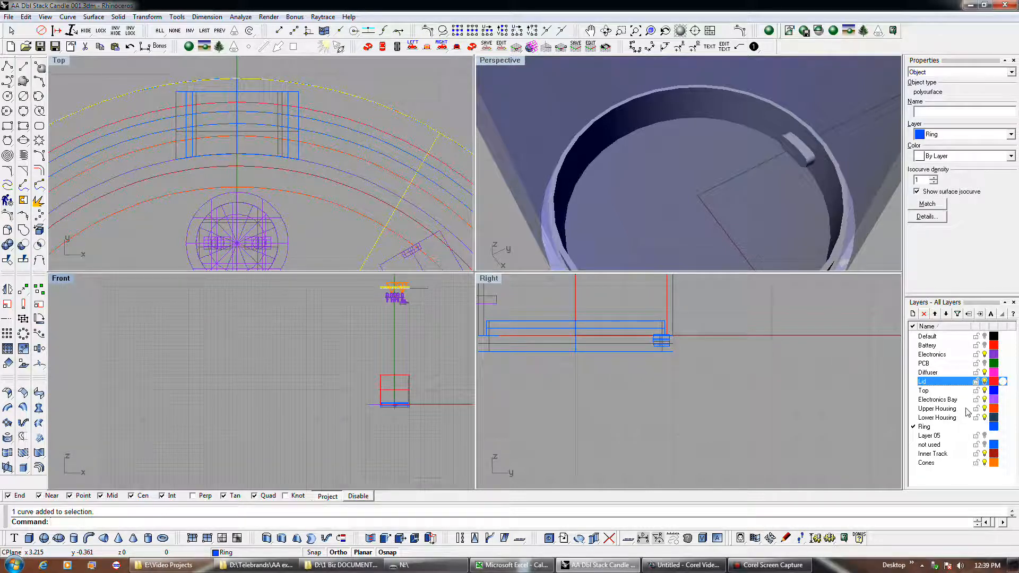
left_click(942, 373)
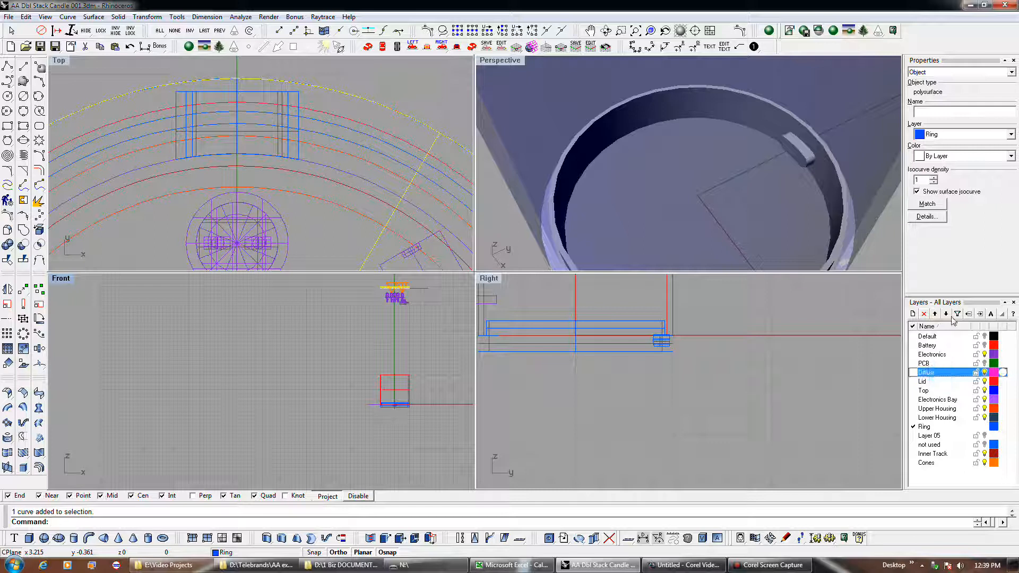
left_click(980, 314)
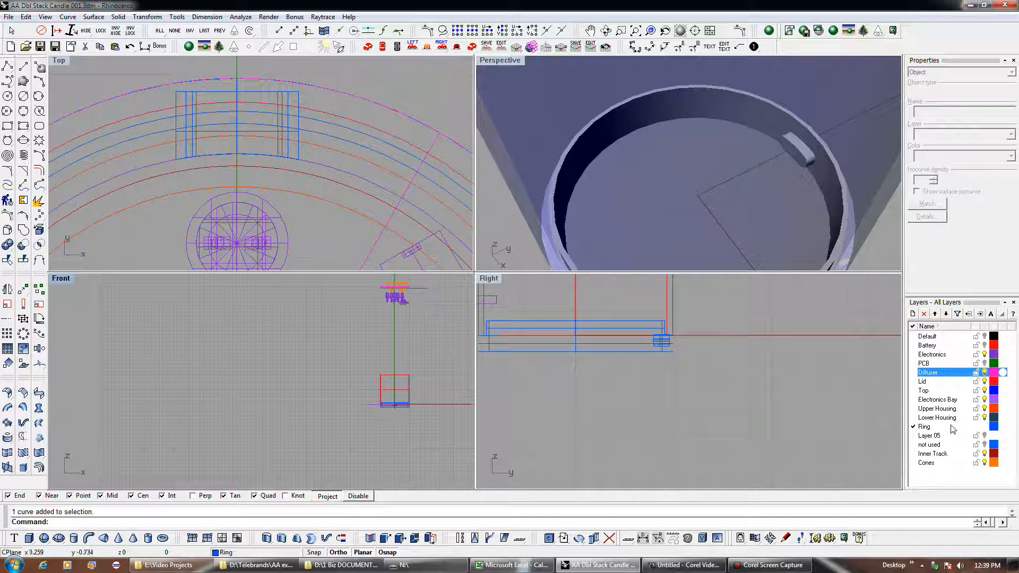
left_click(985, 373)
left_click(985, 373)
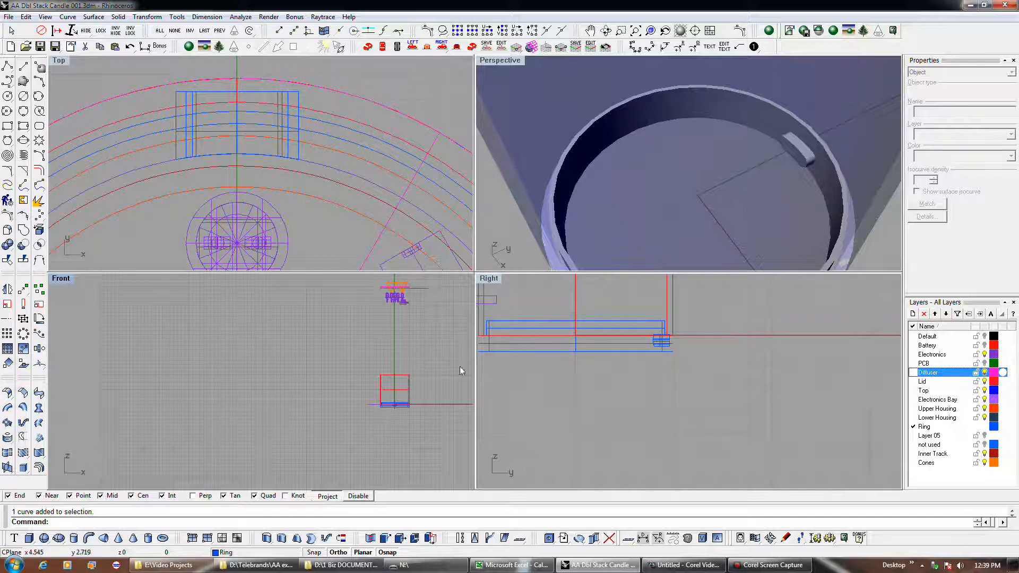
- Turn off the Lid layer to expose the base ring and the opening solid
left_click(984, 382)
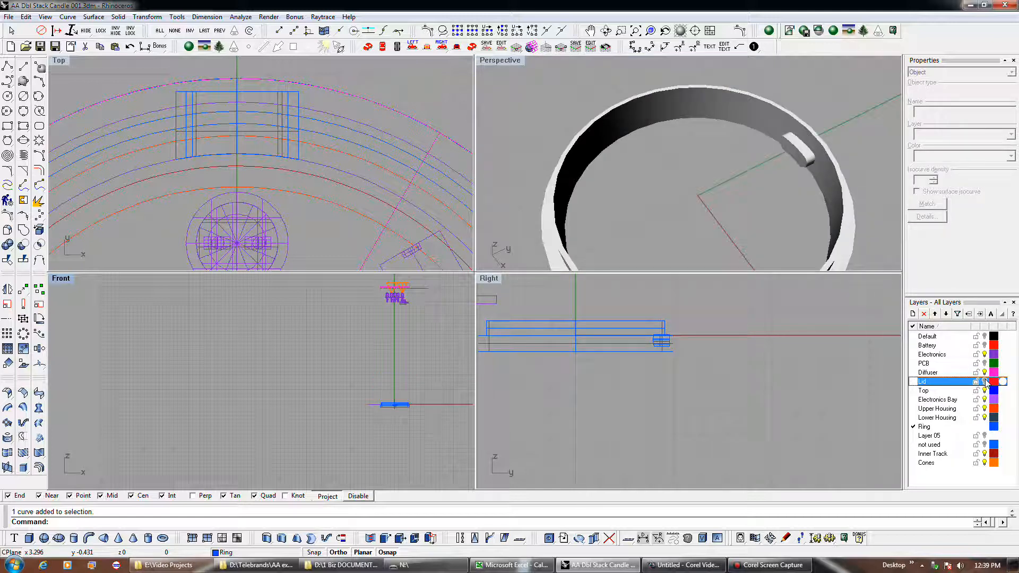
right_click_drag(762, 173, 893, 176)
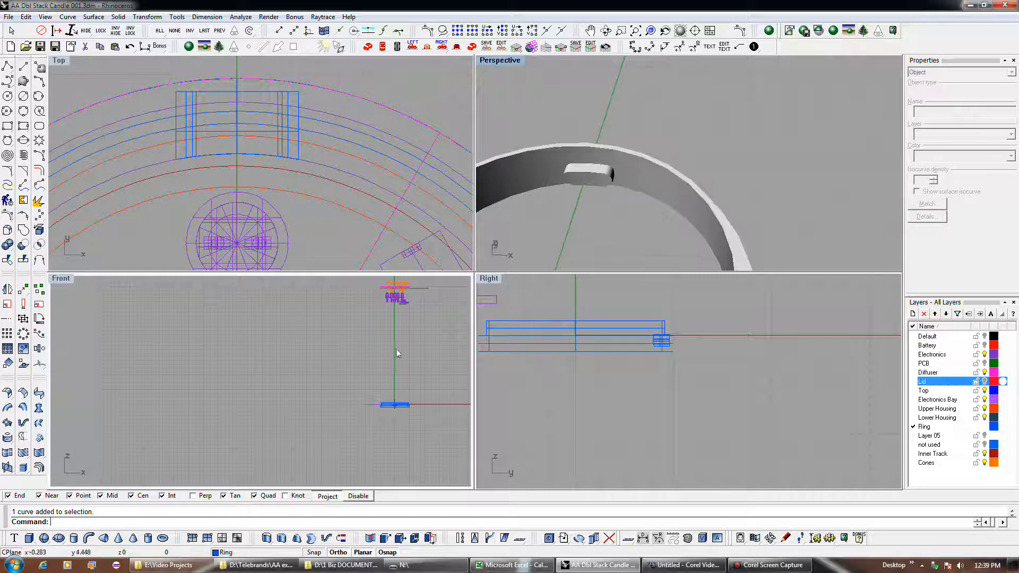
- Move the opening solid straight down until its bottom edge is level with the base ring's bottom edge
scroll(677, 372, "up", 5)
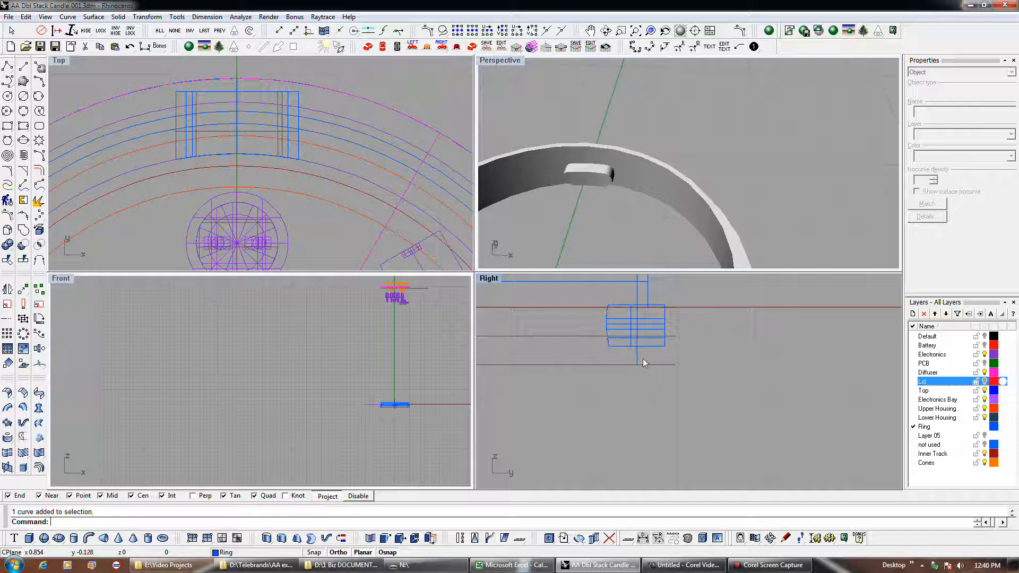
left_click(628, 353)
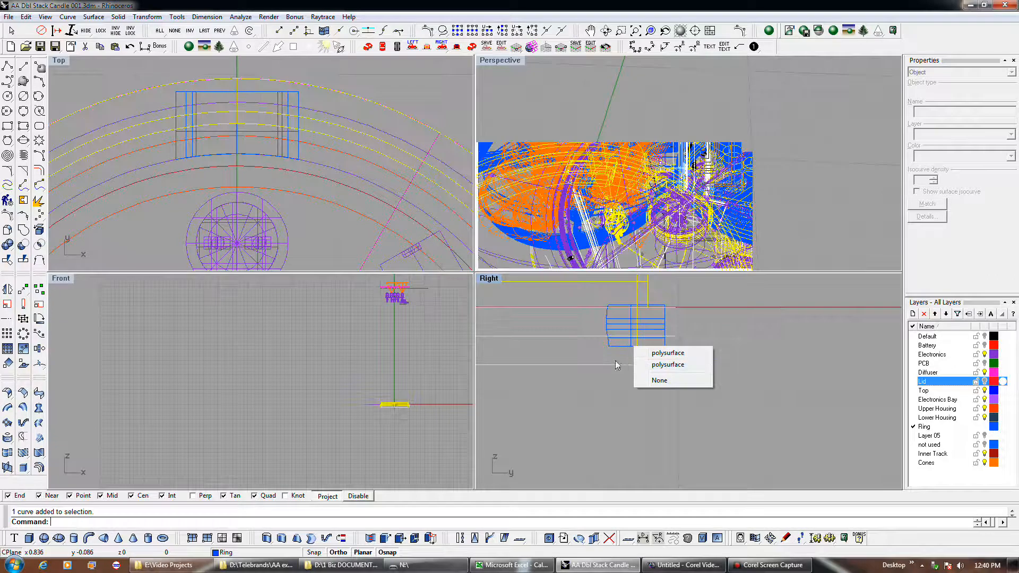
left_click(617, 349)
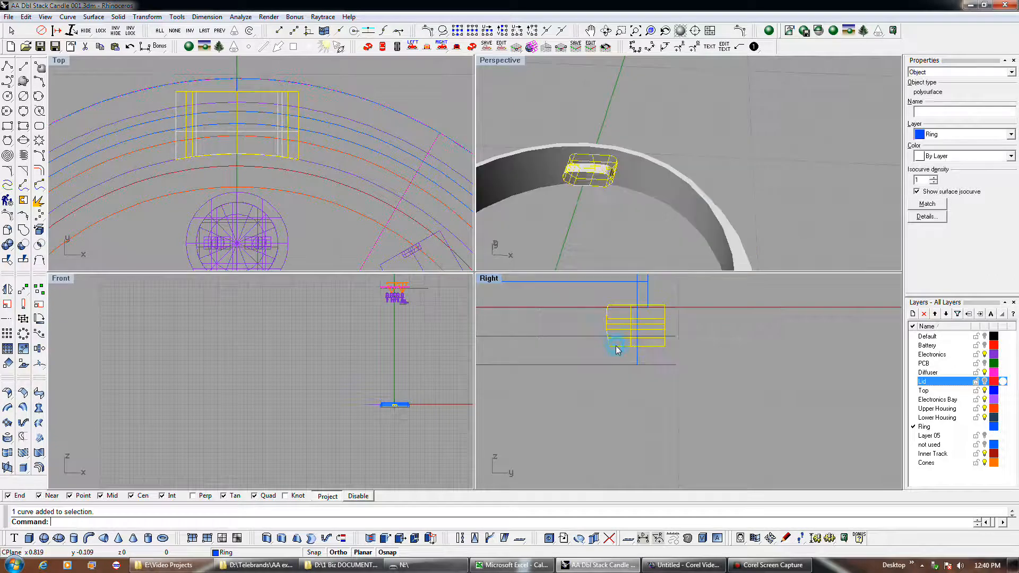
left_click(22, 291)
scroll(393, 404, "up", 5)
scroll(394, 396, "down", 5)
left_click(407, 383)
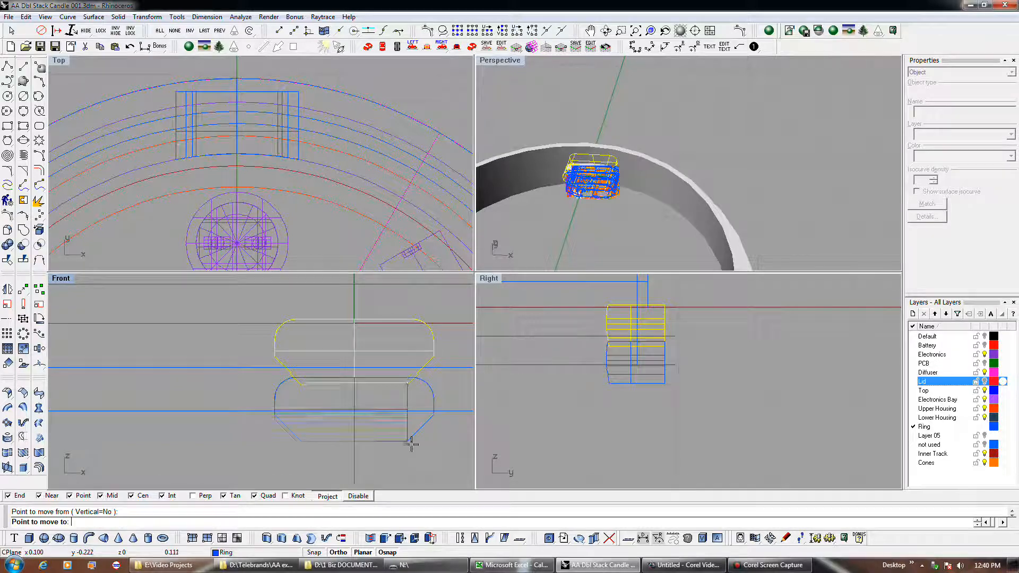
scroll(412, 439, "down", 5)
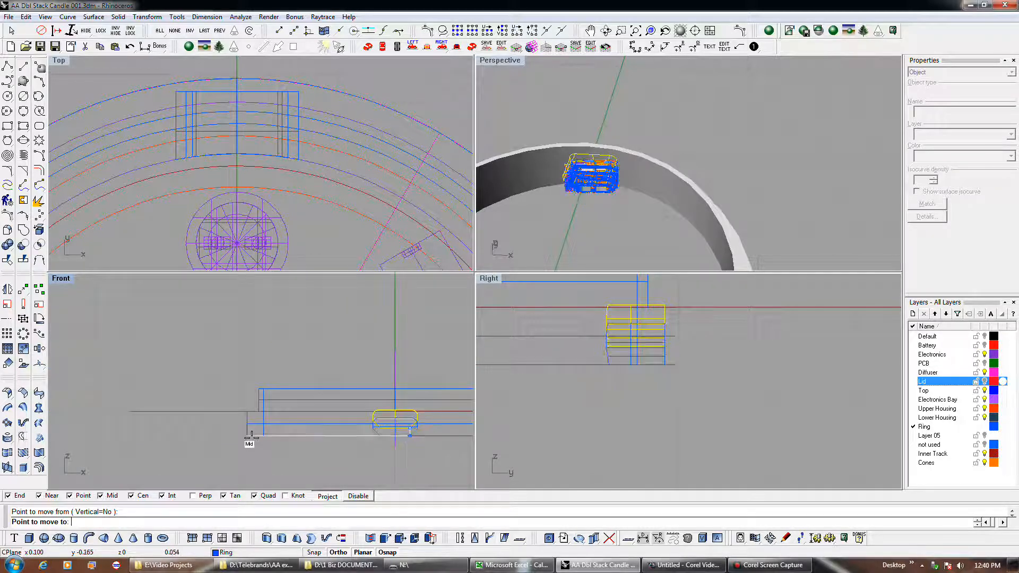
left_click(252, 436)
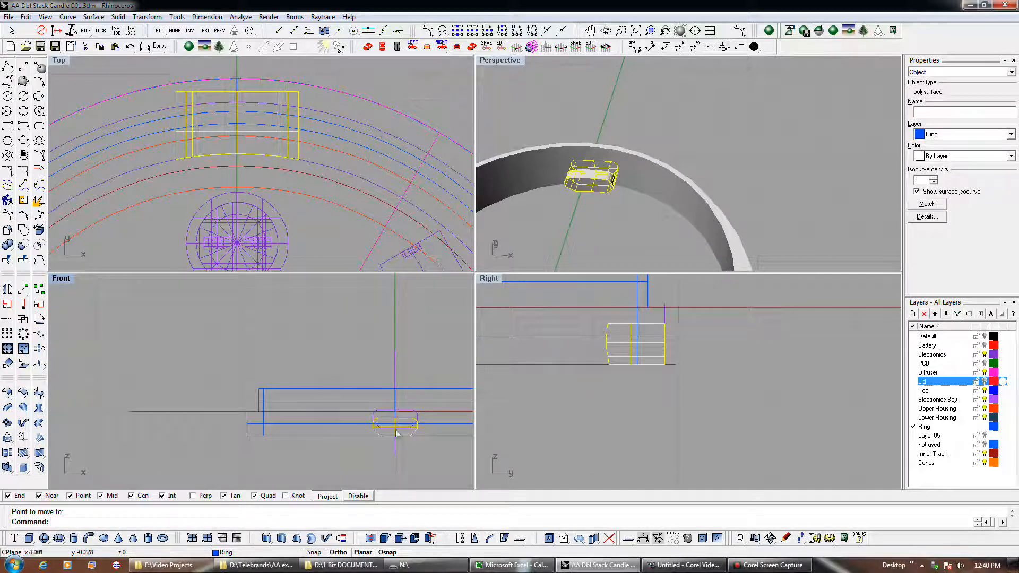
- Move the original opening outline curve from the Electronics layer to Layer 05
left_click(394, 414)
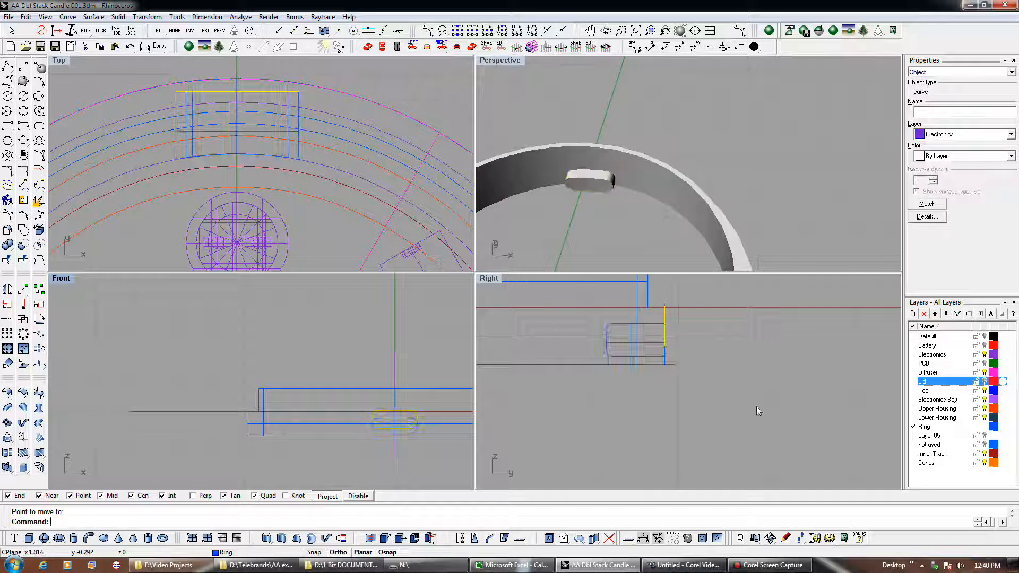
left_click(951, 436)
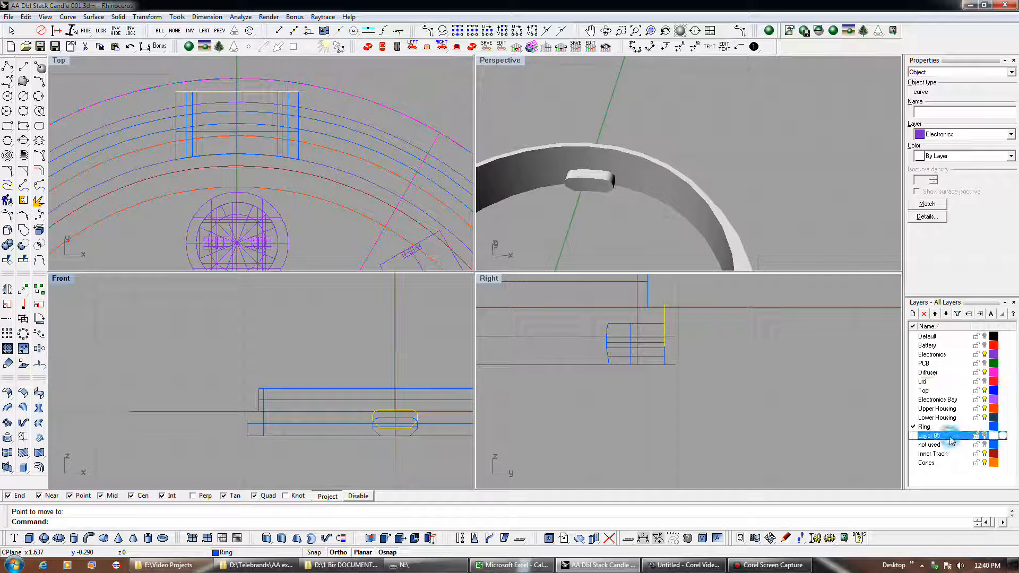
left_click(984, 313)
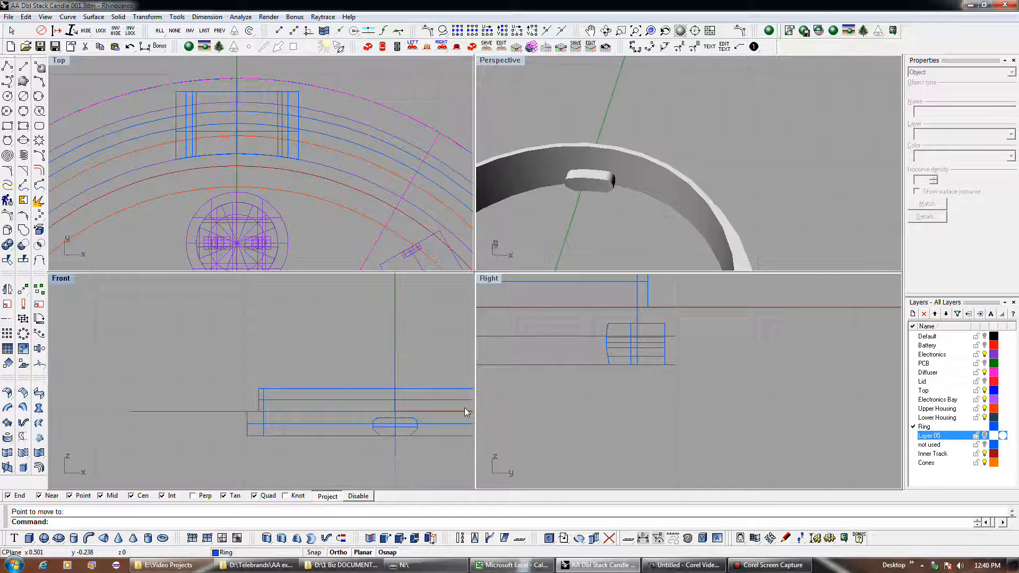
- Polar array the opening solid about the base ring's centre to make three evenly spaced openings
left_click(413, 435)
scroll(269, 91, "down", 5)
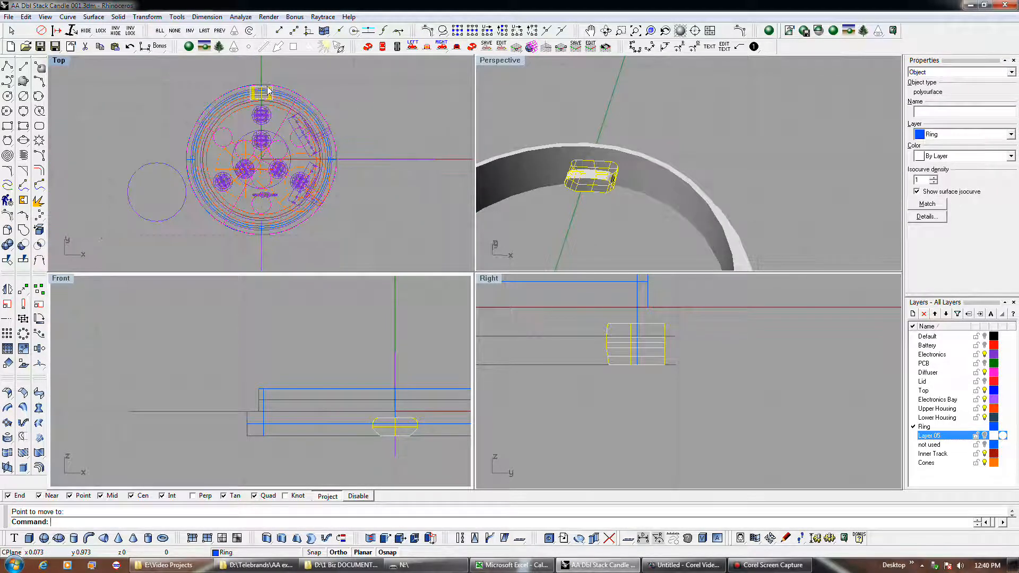
left_click(23, 333)
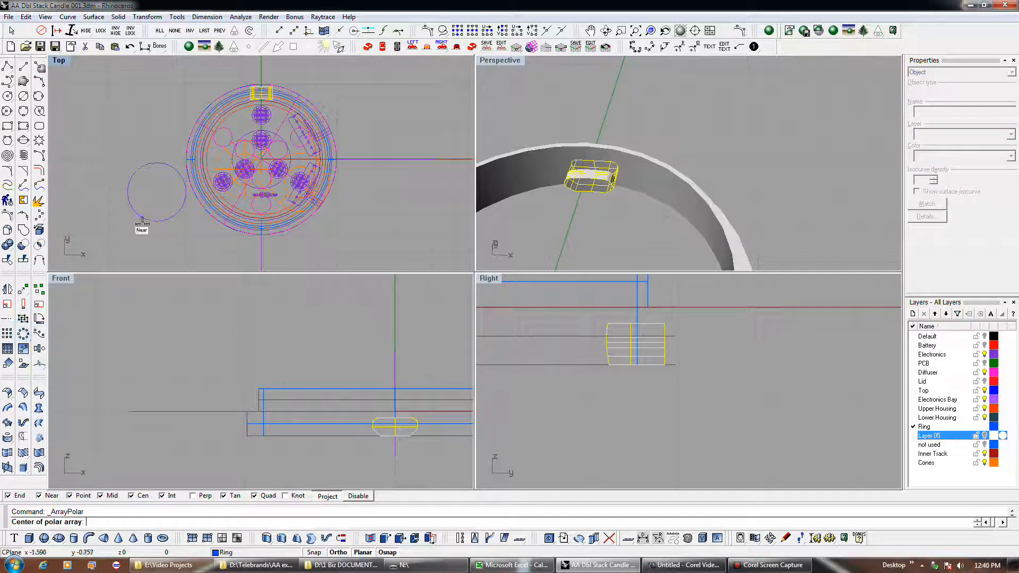
scroll(217, 218, "up", 3)
scroll(217, 217, "up", 2)
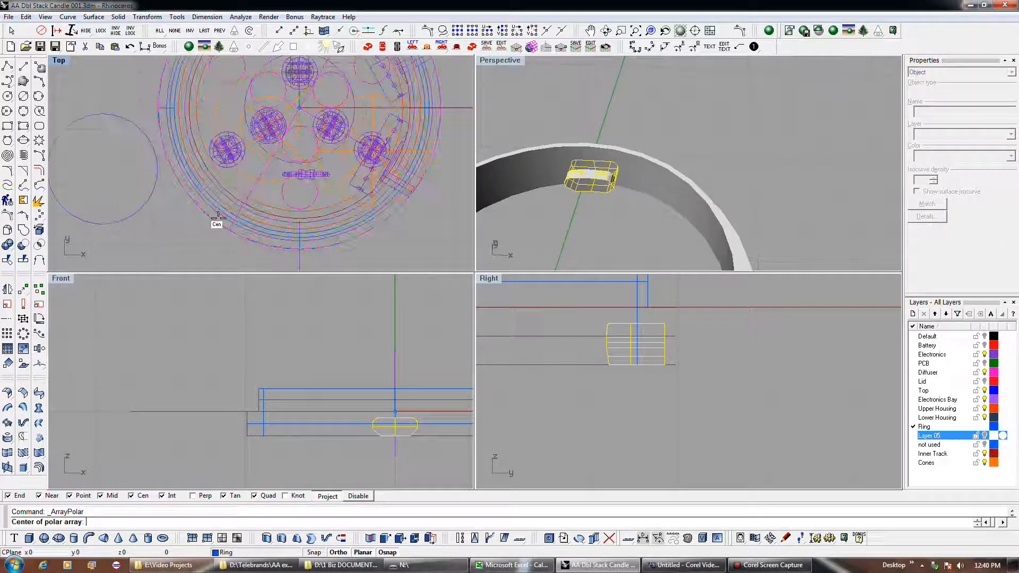
left_click(218, 218)
key("Return")
key("Return")
- Delete the loose circle lying outside the base ring in the top view
left_click(140, 212)
key("Delete")
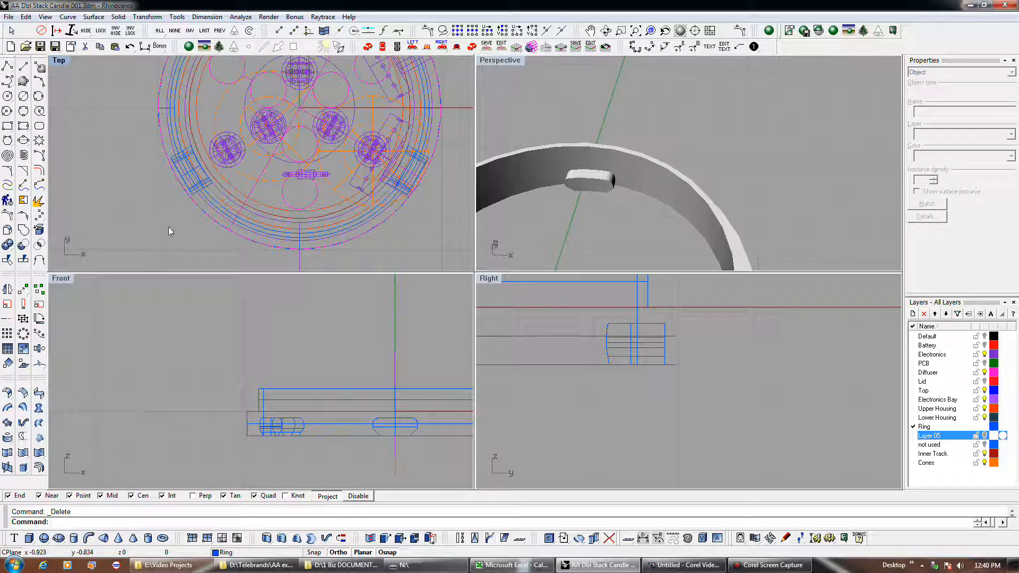
- Try a Boolean union of the base ring with its three arrayed solids, selected together in the front view
scroll(247, 406, "down", 4)
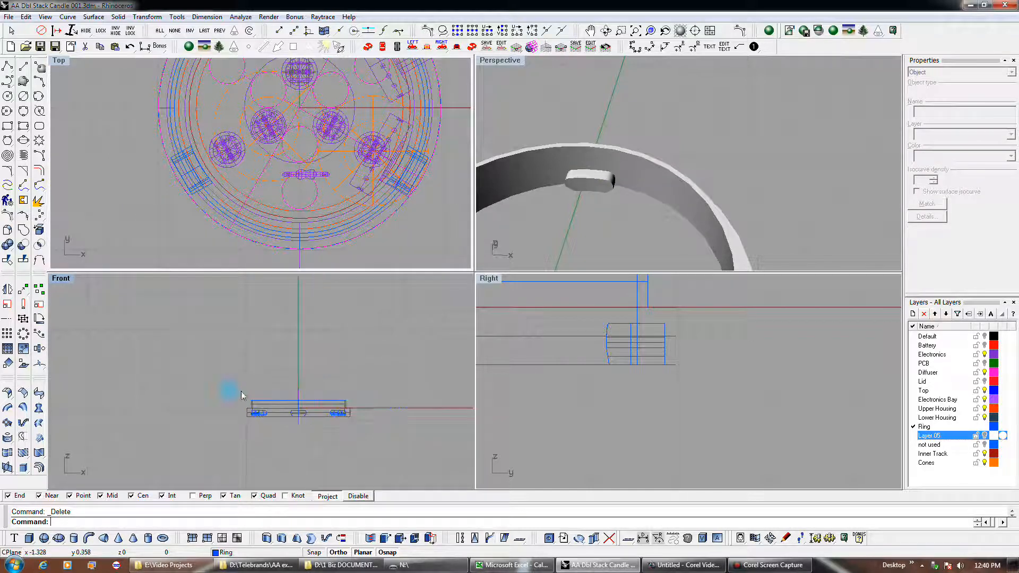
left_click_drag(231, 394, 358, 418)
left_click(8, 244)
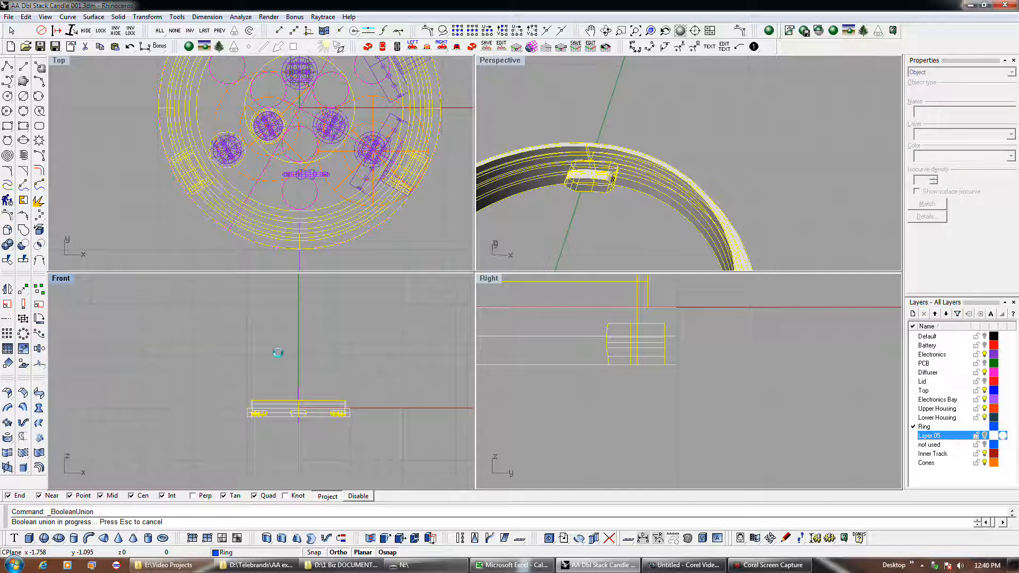
left_click(310, 415)
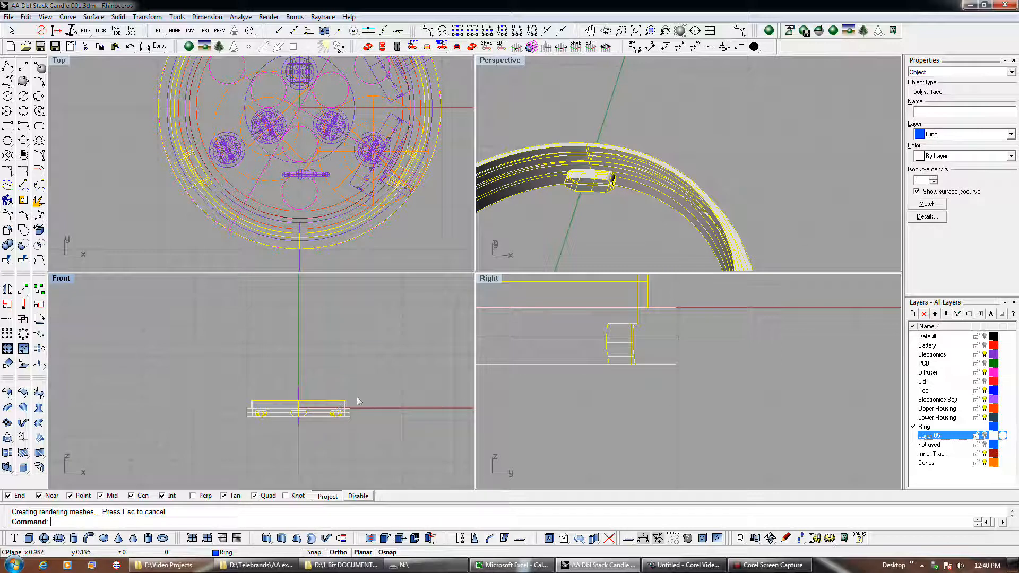
left_click(568, 244)
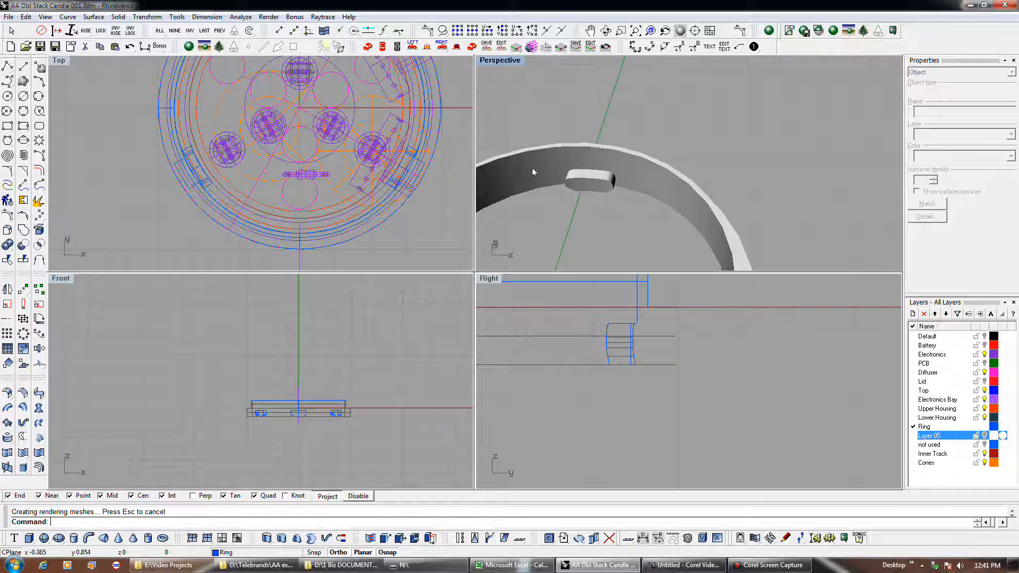
- Select the joined ring to check it in the perspective view and undo the Boolean union
left_click(578, 177)
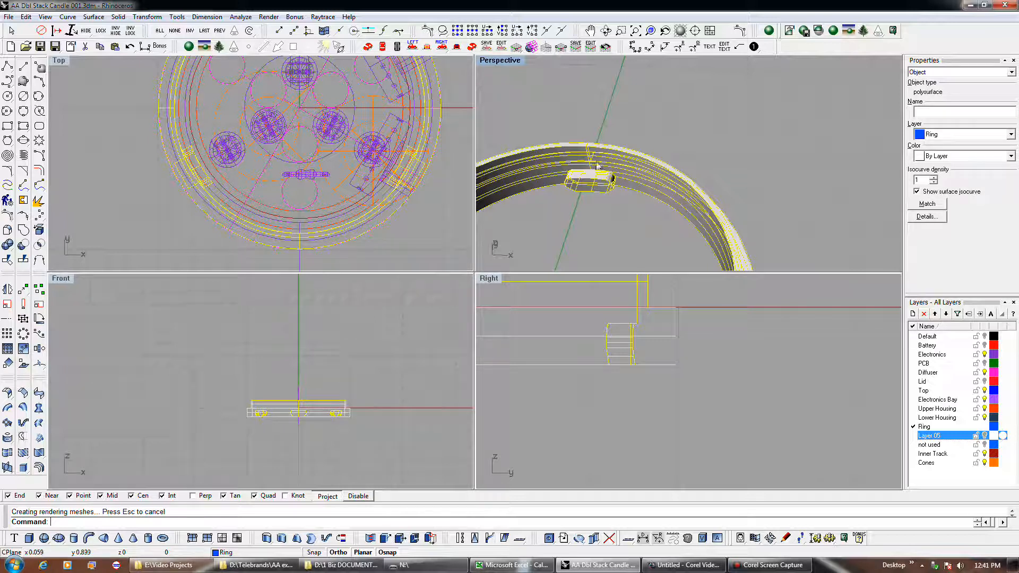
left_click(615, 132)
left_click(619, 167)
key("Escape")
key("ctrl+z")
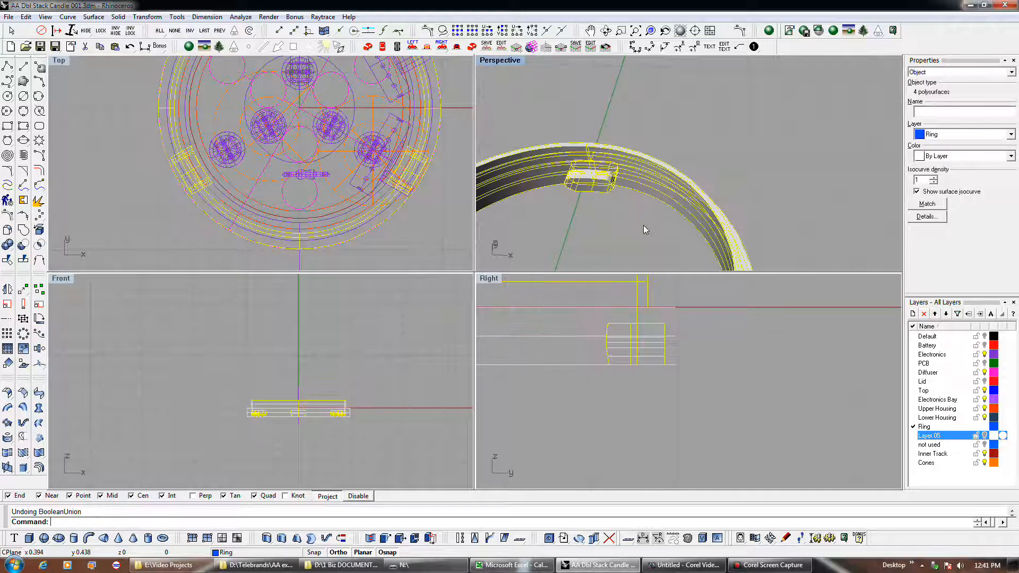
- Examine the base ring and the solids on its inner wall as separate objects, selecting each in the perspective view
left_click(593, 227)
left_click(605, 194)
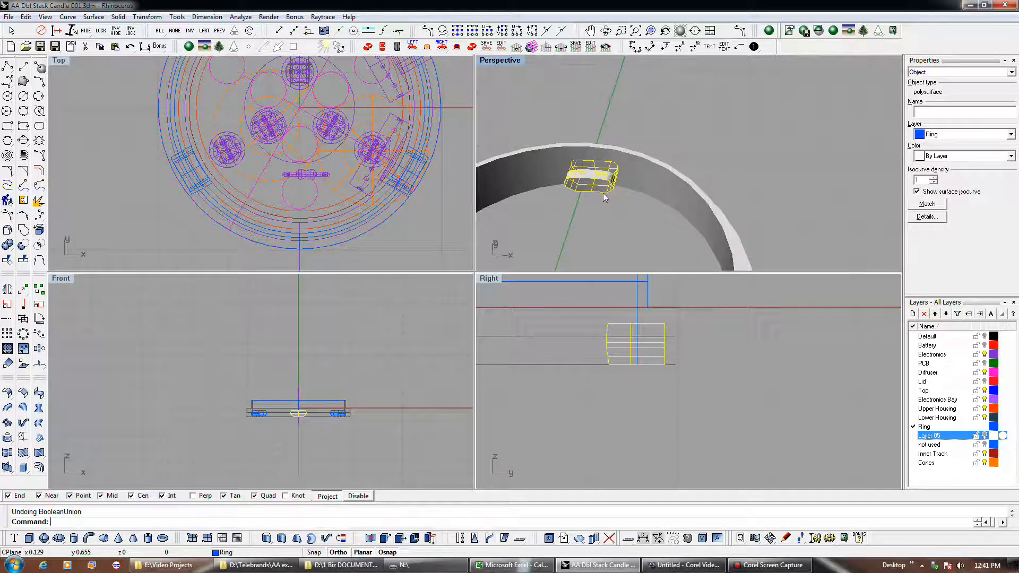
left_click(643, 171)
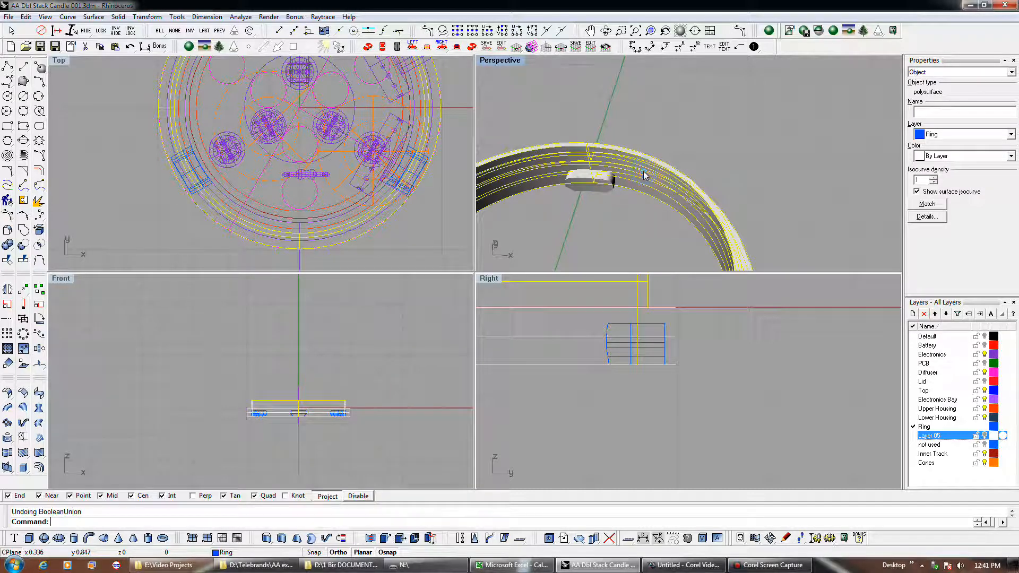
left_click(593, 183)
left_click(561, 202)
scroll(581, 191, "down", 4)
scroll(580, 191, "down", 7)
scroll(564, 208, "up", 6)
right_click_drag(545, 210, 565, 157)
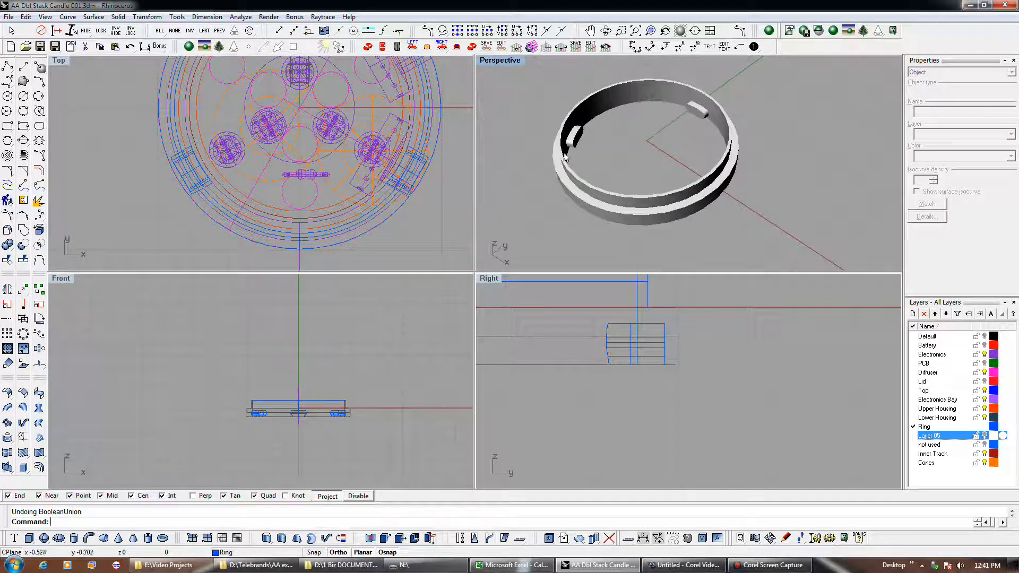
left_click(575, 144)
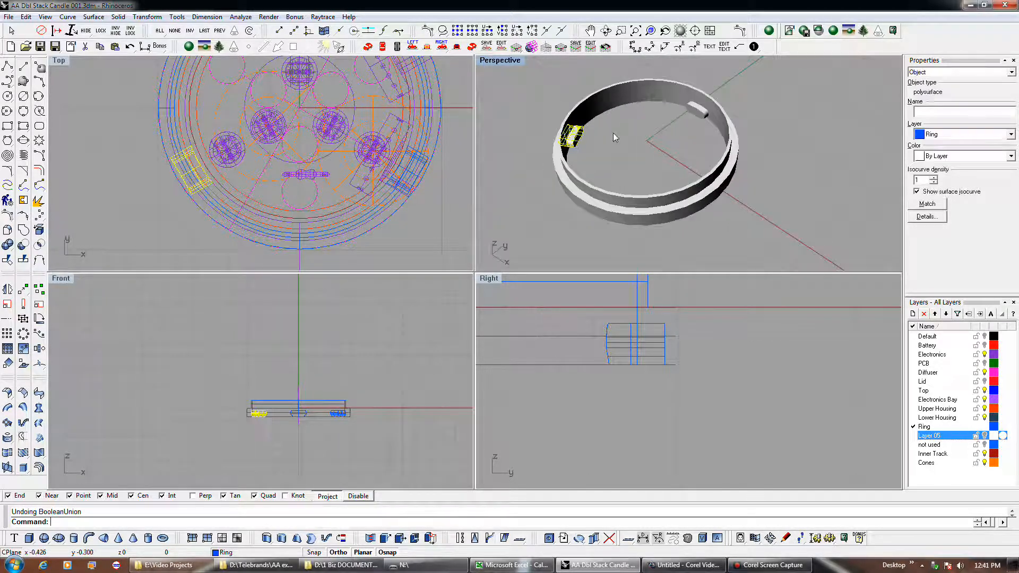
left_click(698, 112)
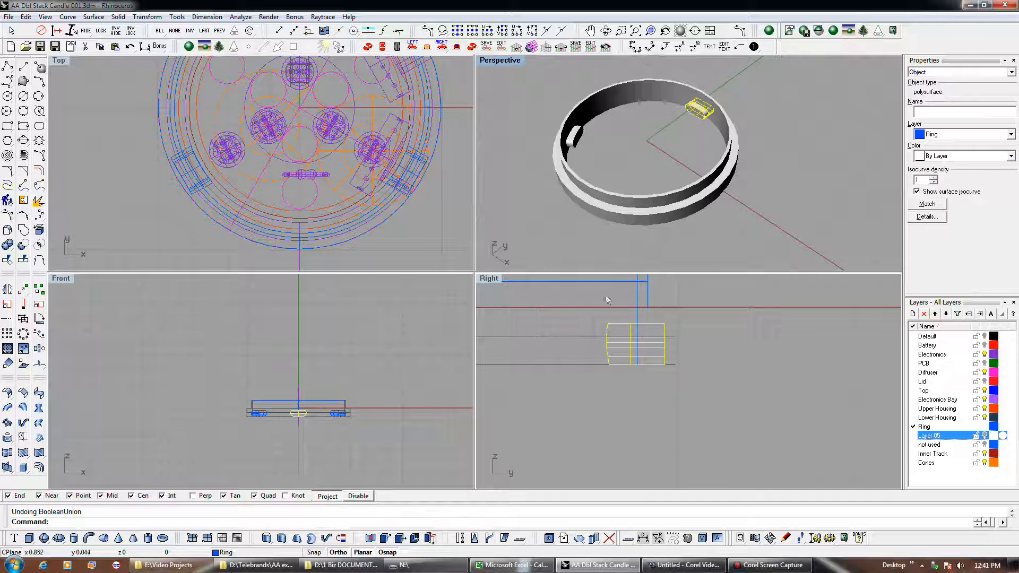
- Inspect the third solid and the ring from the opposite side, selecting each to see how they overlap
right_click_drag(614, 168, 660, 154)
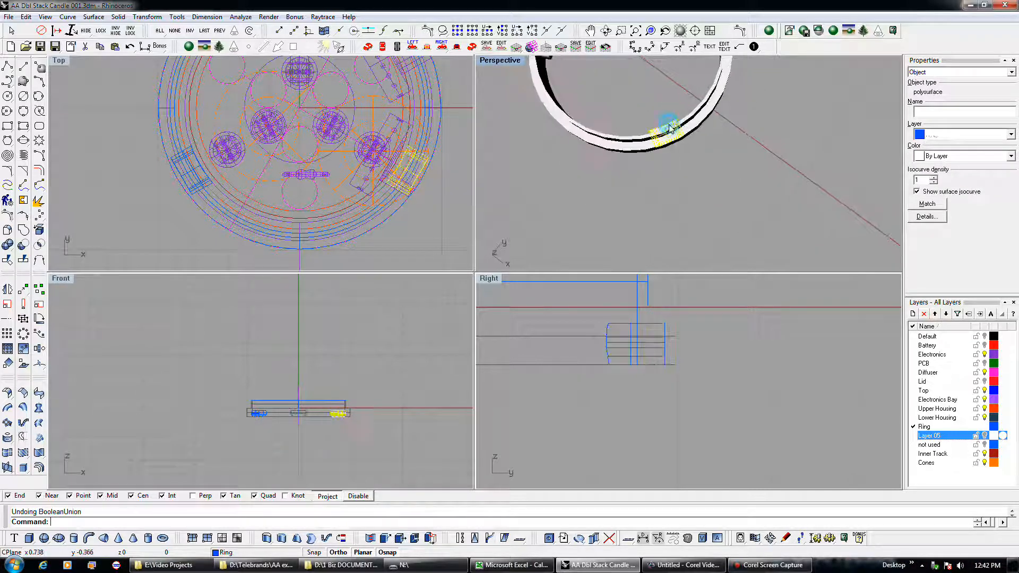
left_click(593, 136)
scroll(598, 186, "up", 2)
scroll(601, 184, "down", 3)
scroll(631, 133, "up", 2)
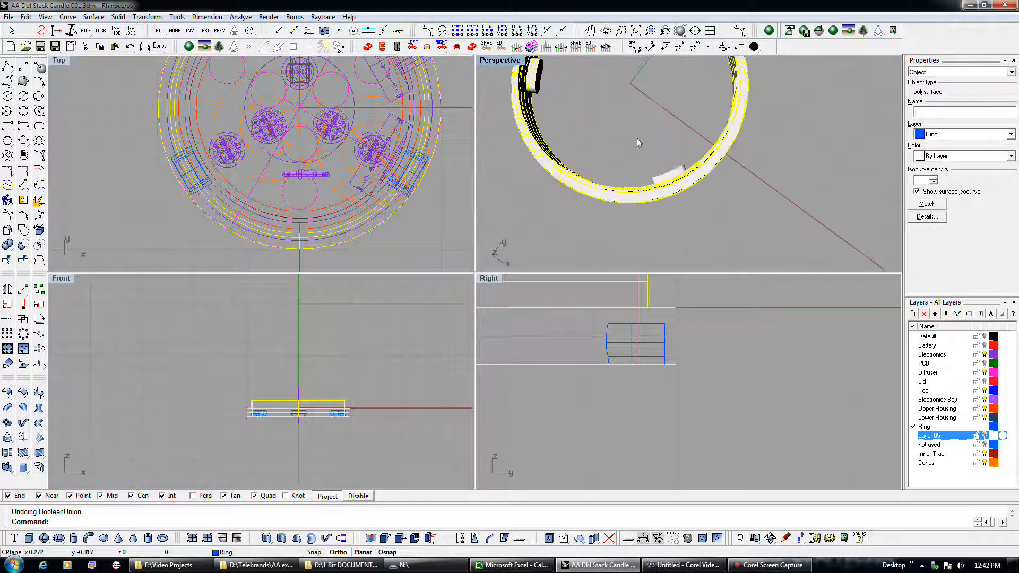
left_click(630, 132)
left_click(672, 179)
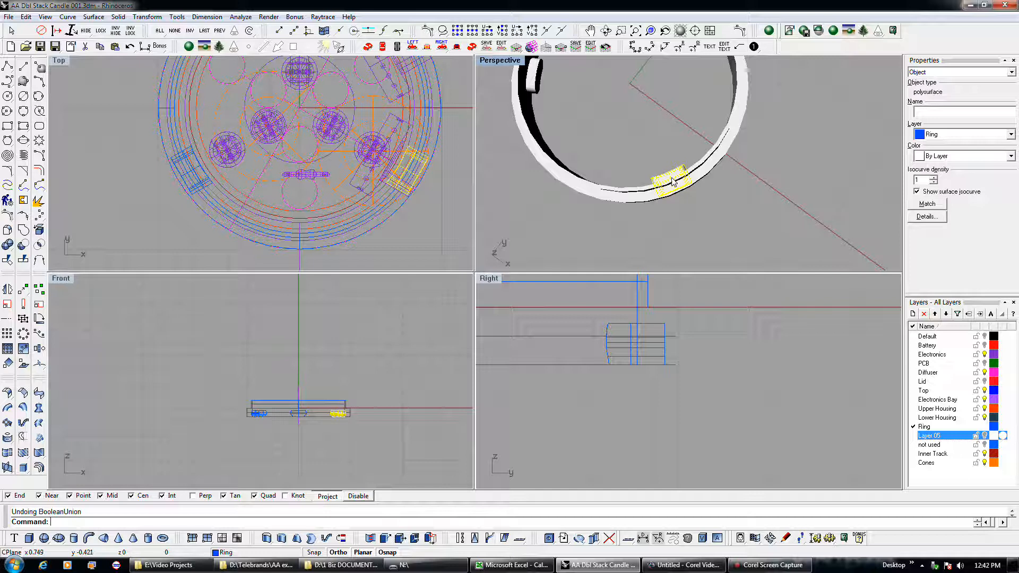
left_click(639, 191)
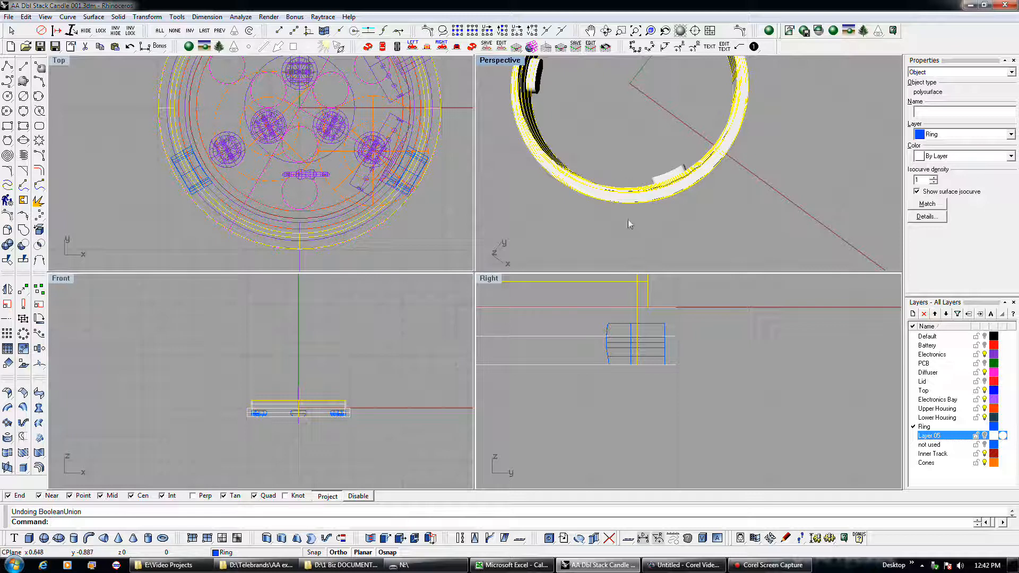
left_click(642, 215)
scroll(642, 215, "down", 6)
right_click_drag(641, 216, 645, 160)
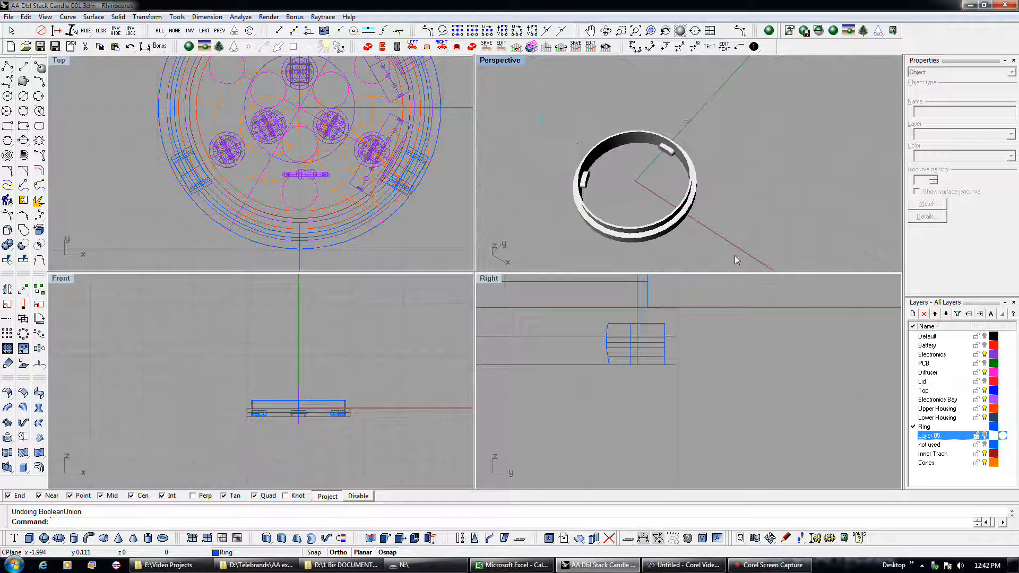
- Boolean union the base ring and its three inner solids into one polysurface and check the joined part
left_click_drag(728, 255, 539, 221)
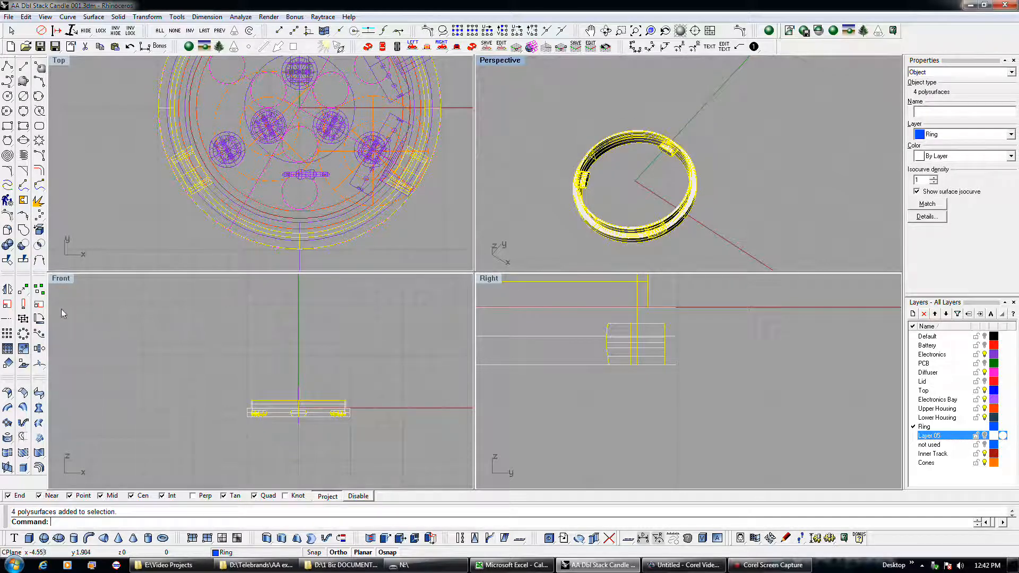
left_click(8, 244)
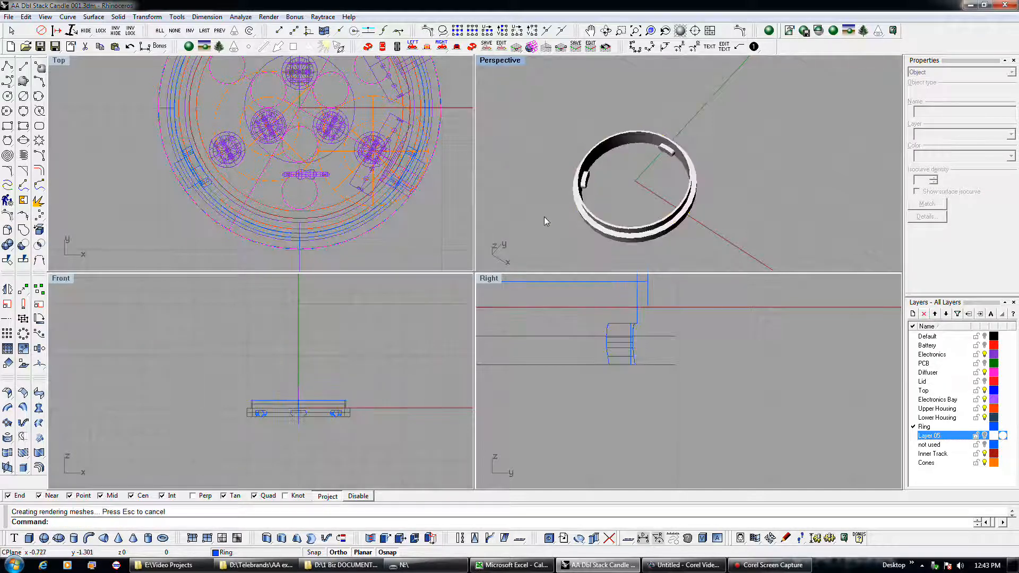
left_click(581, 215)
left_click(559, 222)
left_click(603, 233)
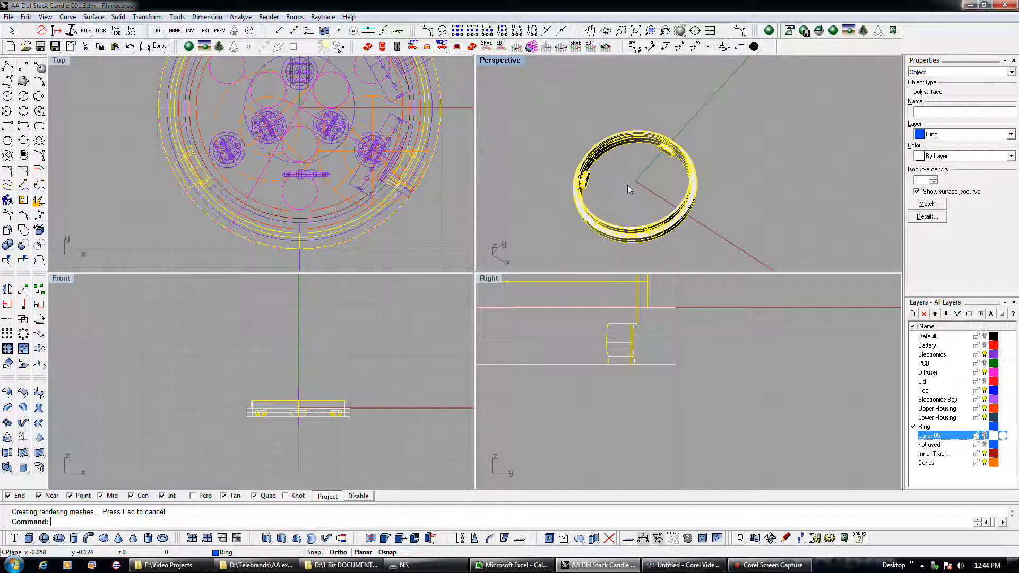
scroll(581, 249, "down", 2)
left_click(579, 249)
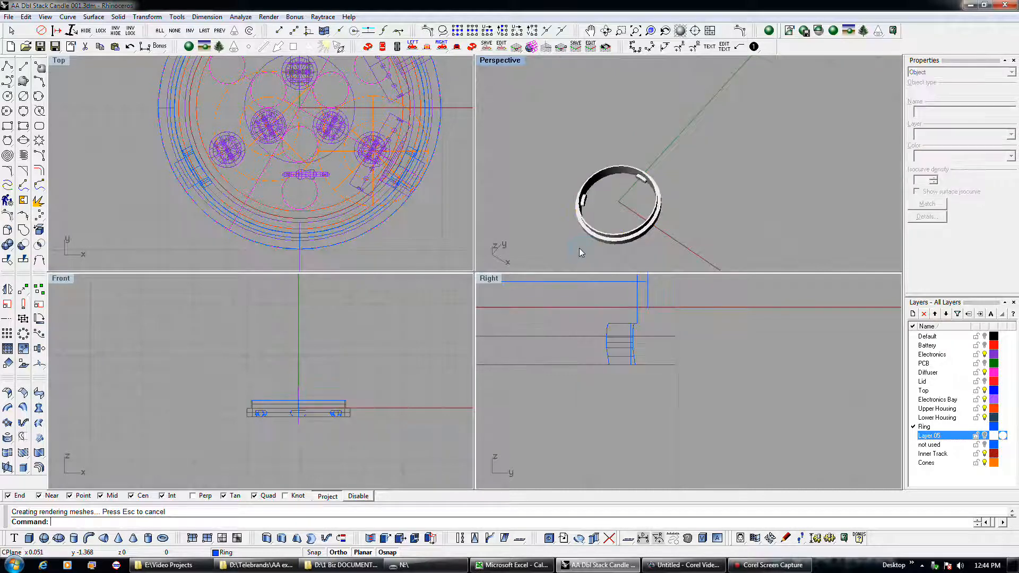
- Turn on the Lid layer and check the lid cylinder against the base ring in the perspective view
left_click(984, 382)
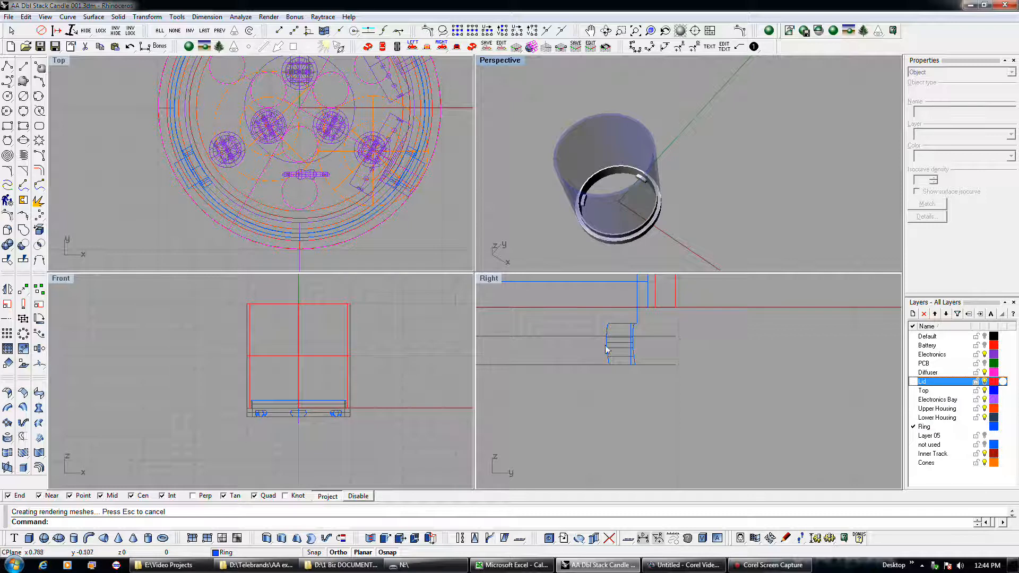
right_click_drag(613, 253, 613, 224)
left_click(621, 252)
left_click(671, 245)
right_click_drag(671, 248, 626, 191)
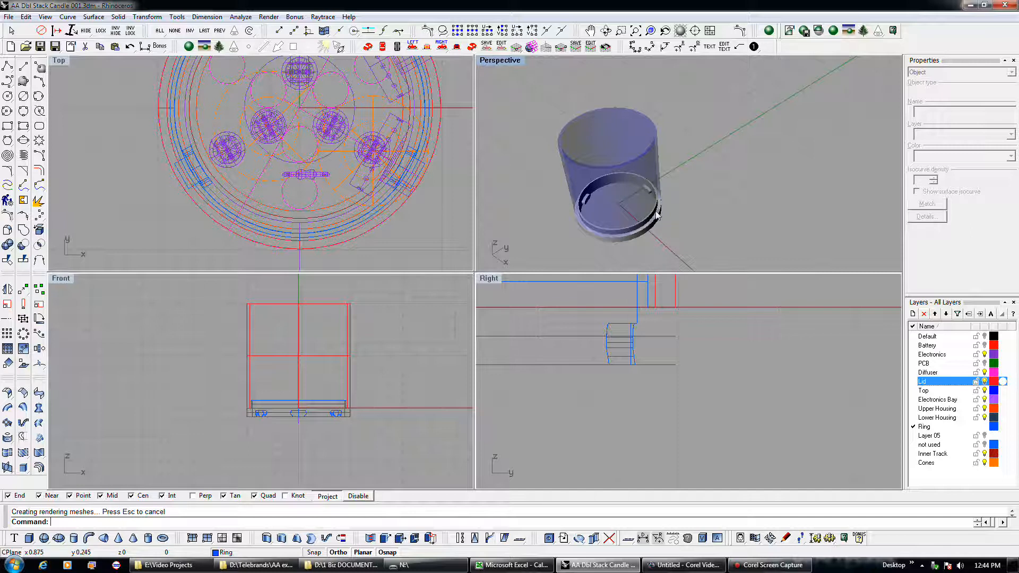
left_click(640, 156)
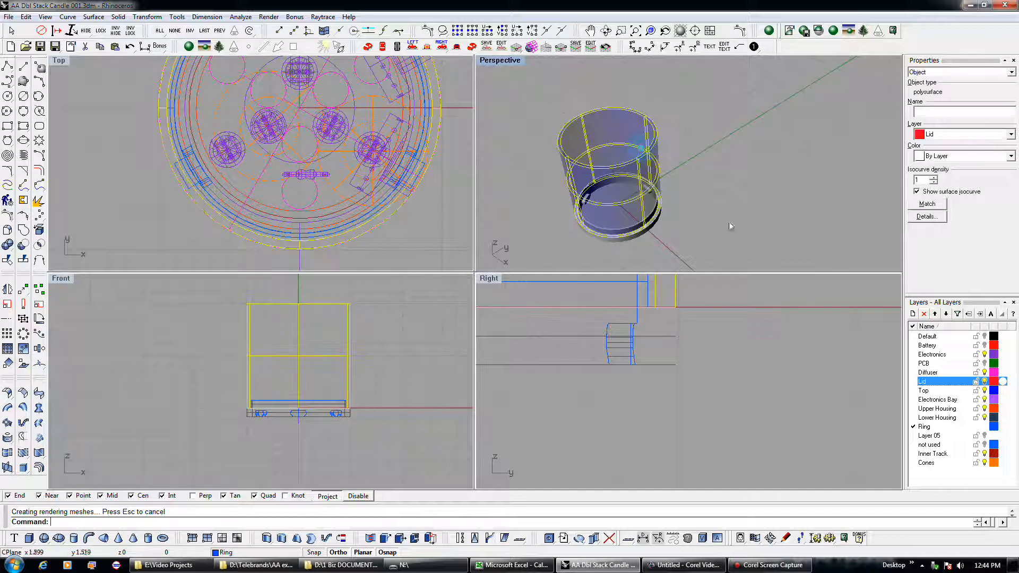
left_click(731, 225)
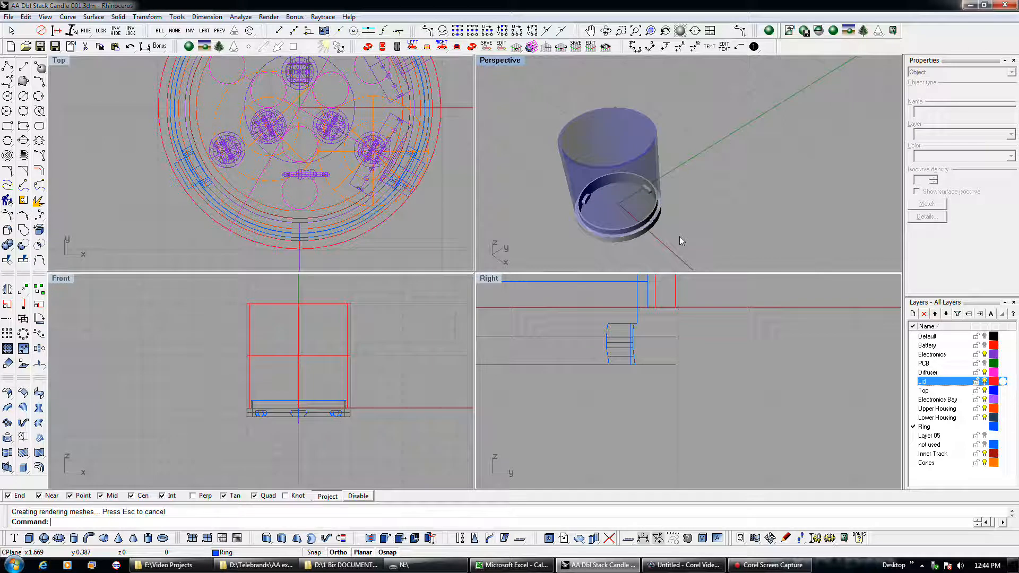
- Locate the electronics and cone parts standing above the lid in the front and right views
scroll(396, 394, "down", 5)
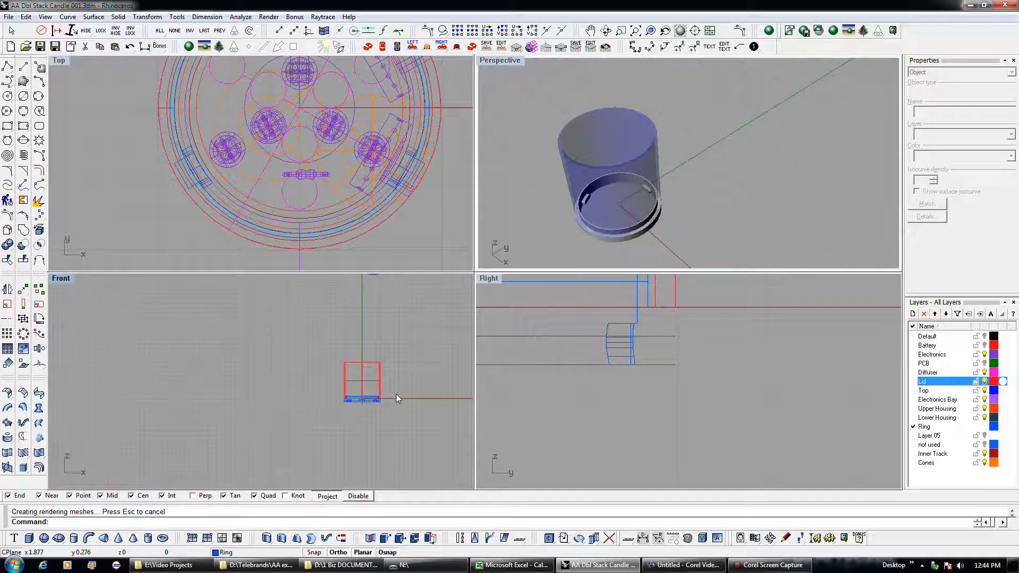
scroll(397, 395, "down", 3)
scroll(384, 317, "up", 1)
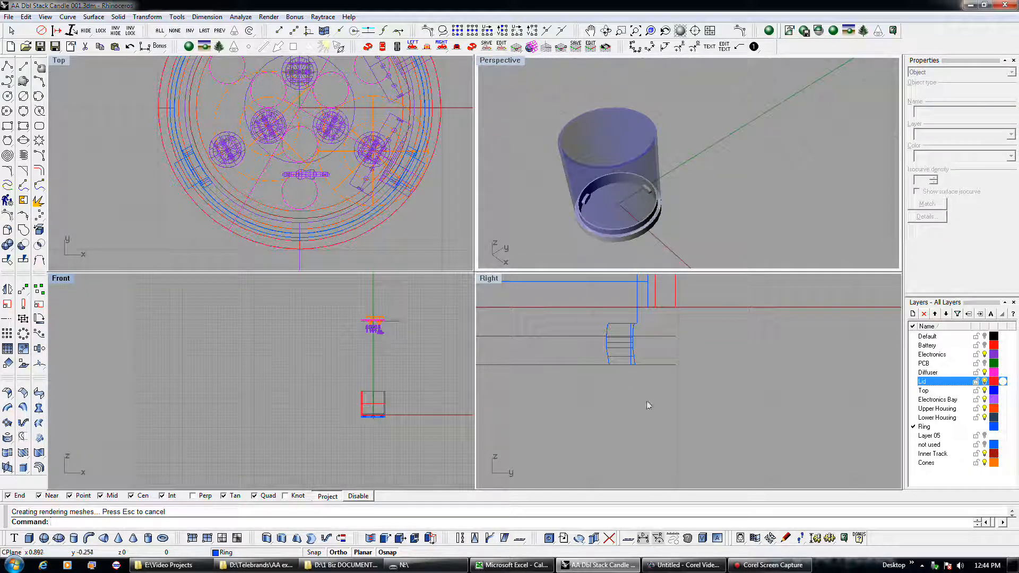
scroll(647, 408, "down", 8)
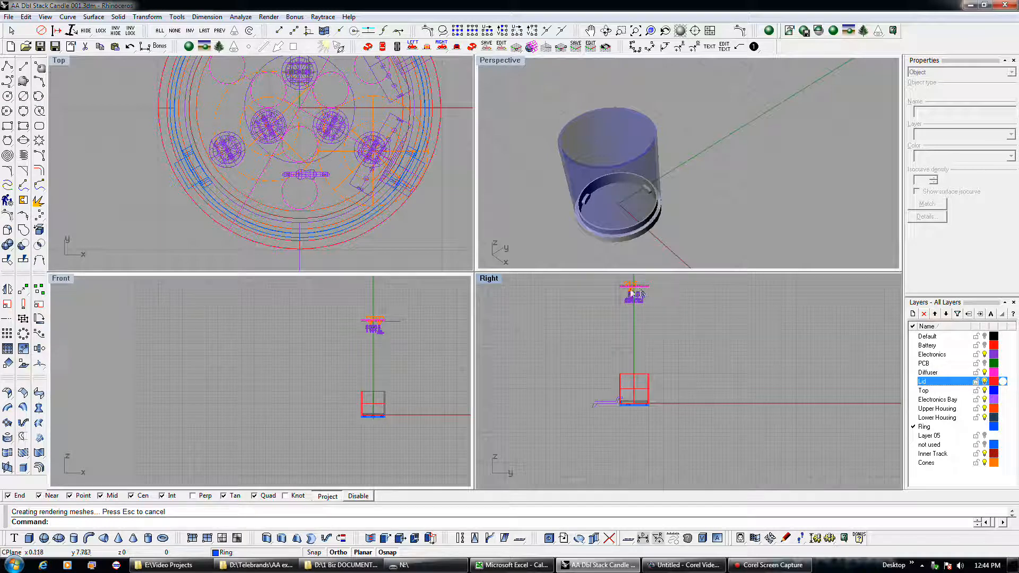